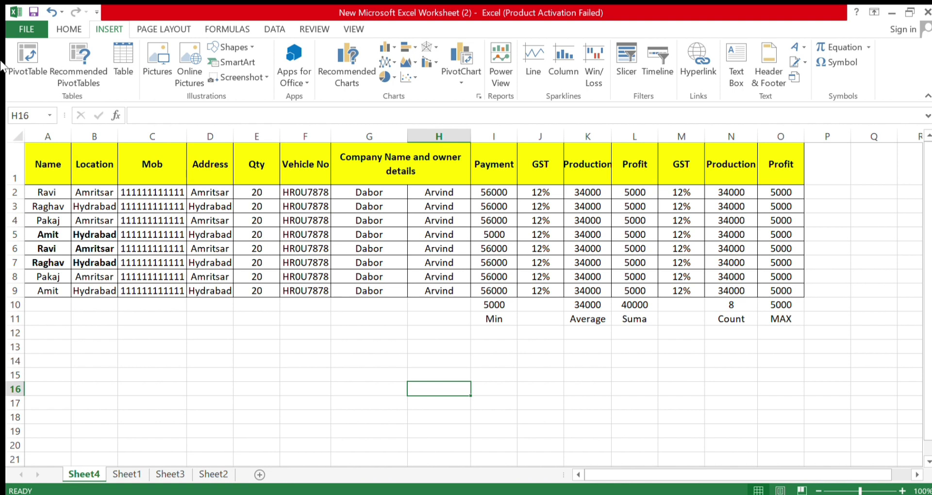
# Show the HOME ribbon commands for the new blank Sheet5
pyautogui.click(70, 30)
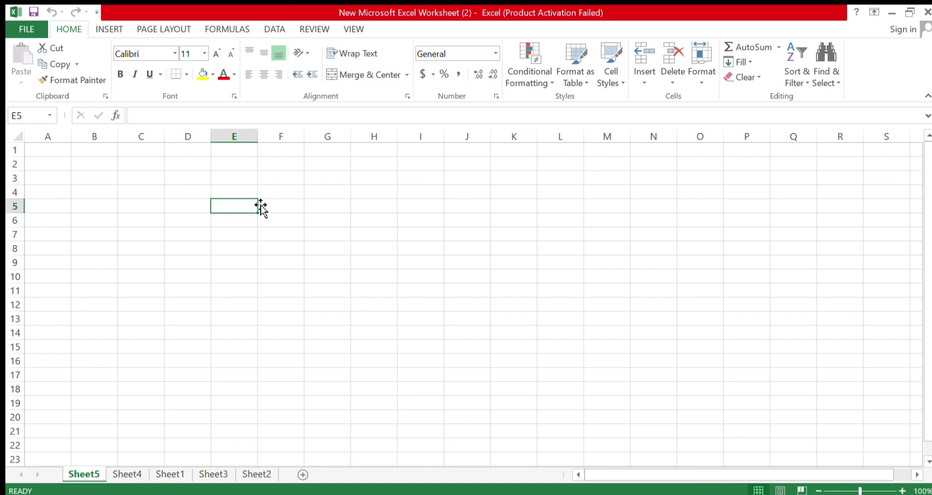
pyautogui.click(295, 191)
pyautogui.click(283, 230)
pyautogui.click(280, 193)
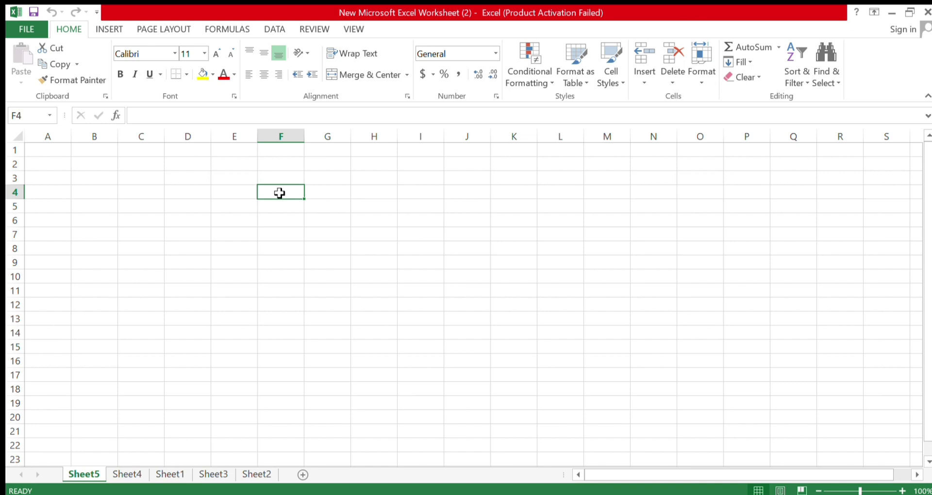
pyautogui.click(252, 168)
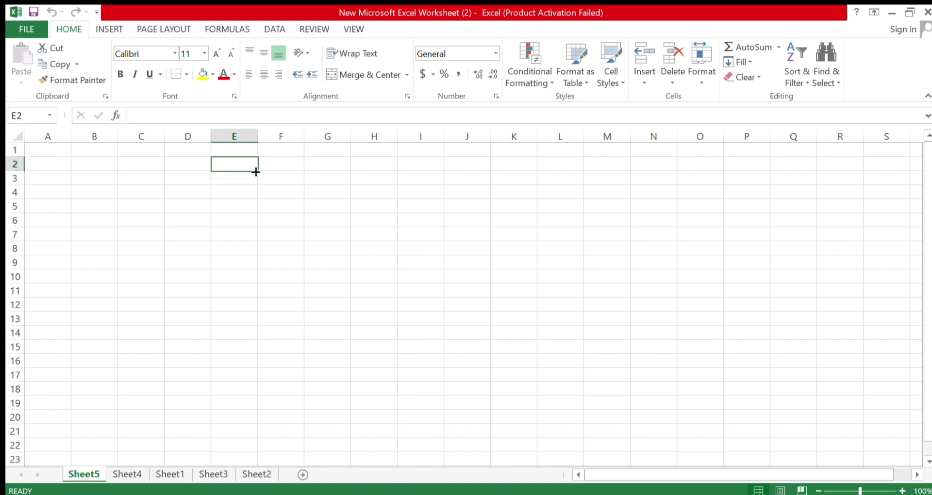
pyautogui.click(52, 152)
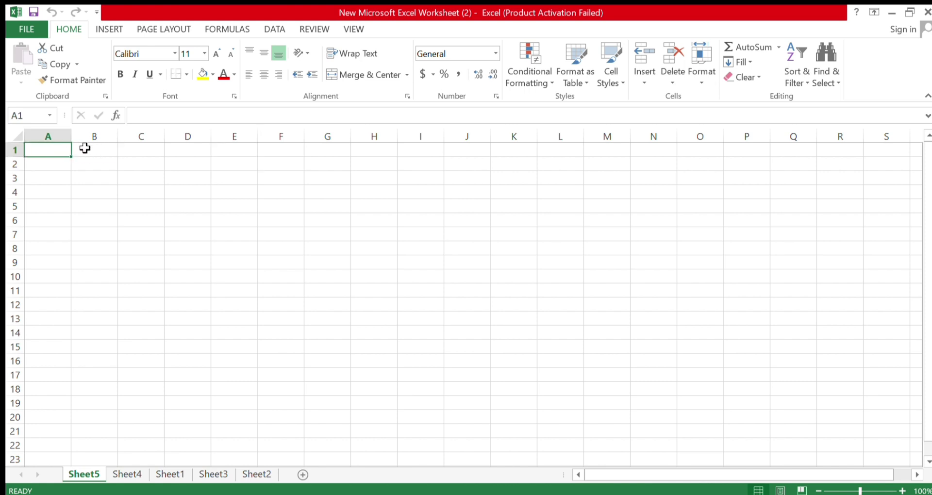
pyautogui.moveTo(56, 152); pyautogui.dragTo(585, 153)
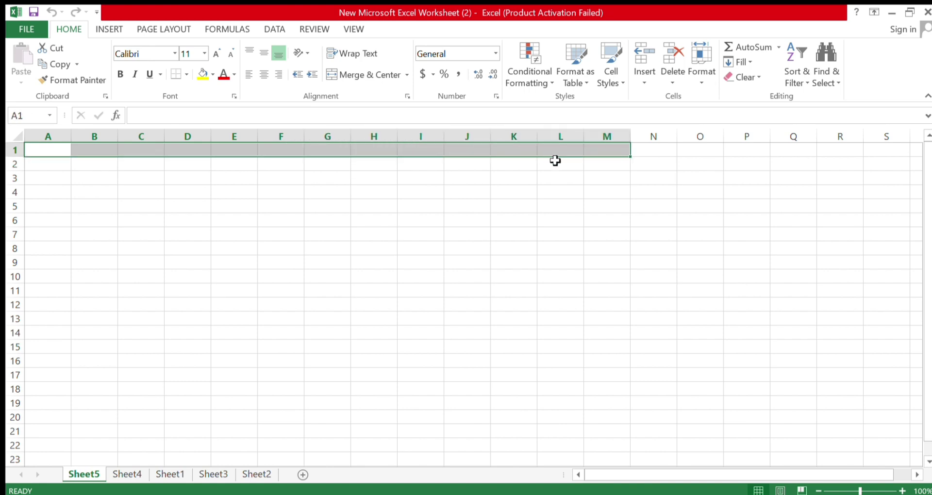
pyautogui.click(221, 204)
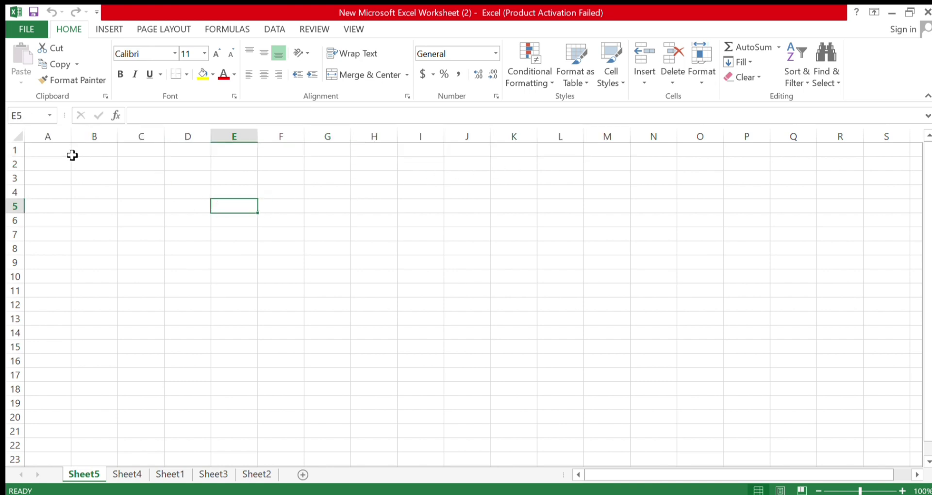
pyautogui.moveTo(58, 150); pyautogui.dragTo(536, 151)
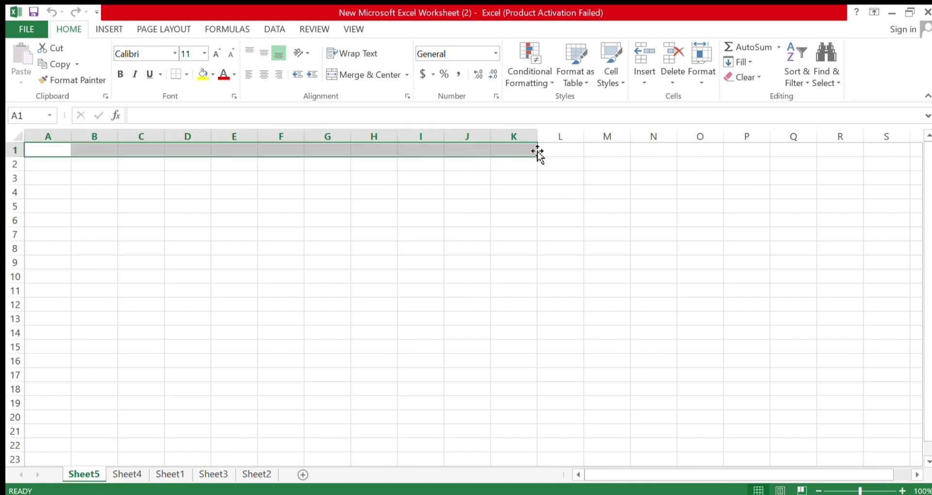
pyautogui.click(480, 205)
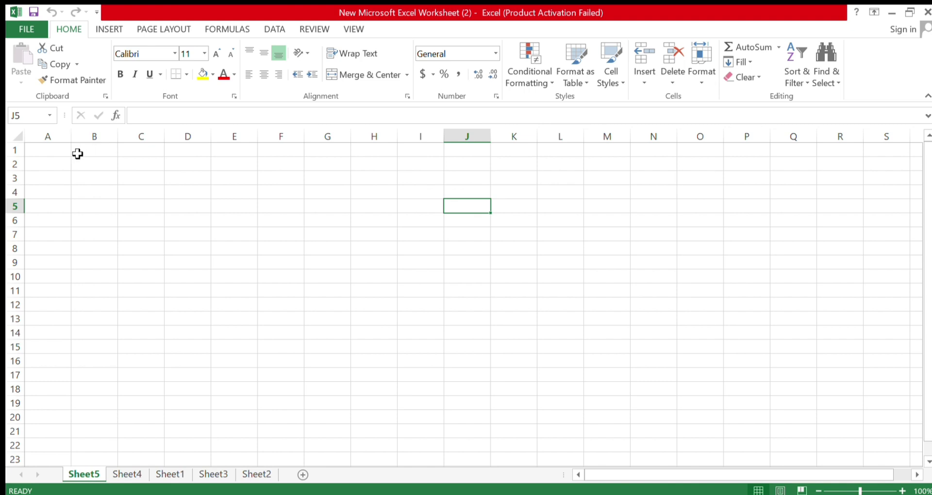
pyautogui.moveTo(91, 150); pyautogui.dragTo(92, 429)
pyautogui.click(298, 122)
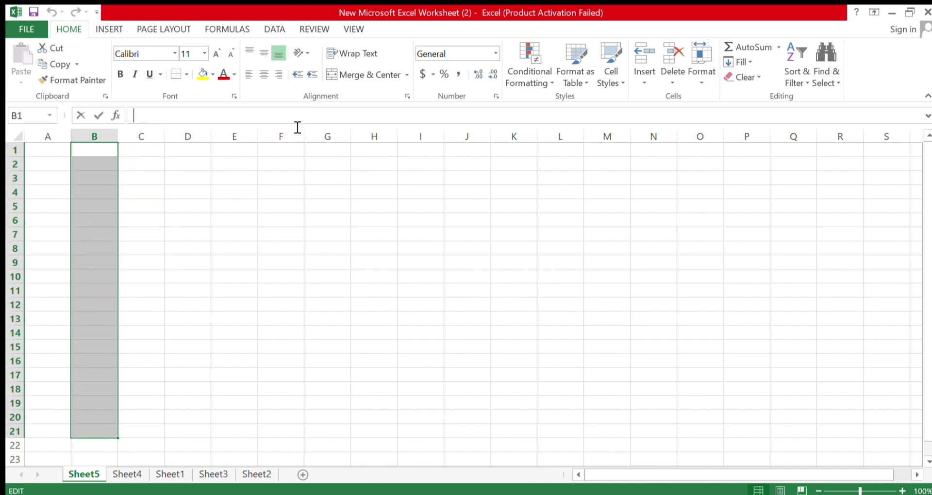
pyautogui.click(234, 206)
pyautogui.moveTo(54, 152); pyautogui.dragTo(564, 158)
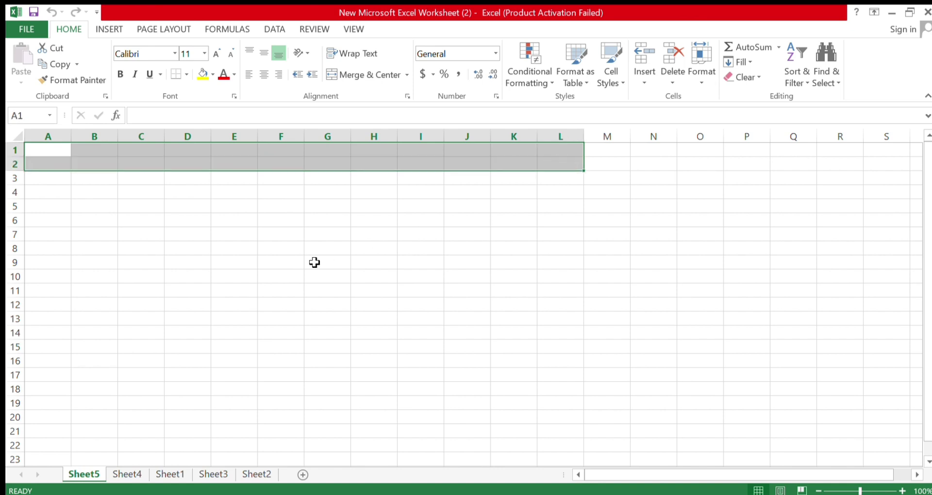
pyautogui.moveTo(94, 205); pyautogui.dragTo(100, 416)
pyautogui.click(188, 291)
pyautogui.click(93, 150)
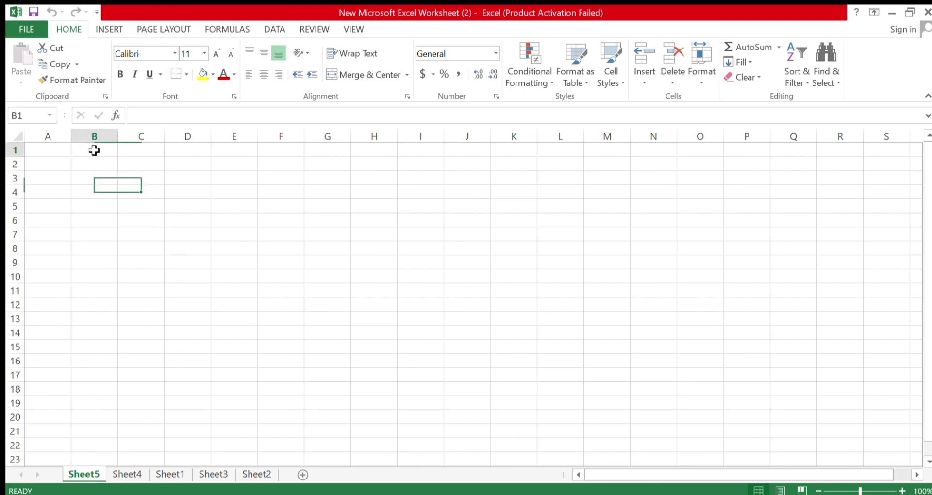
pyautogui.moveTo(94, 150); pyautogui.dragTo(456, 150)
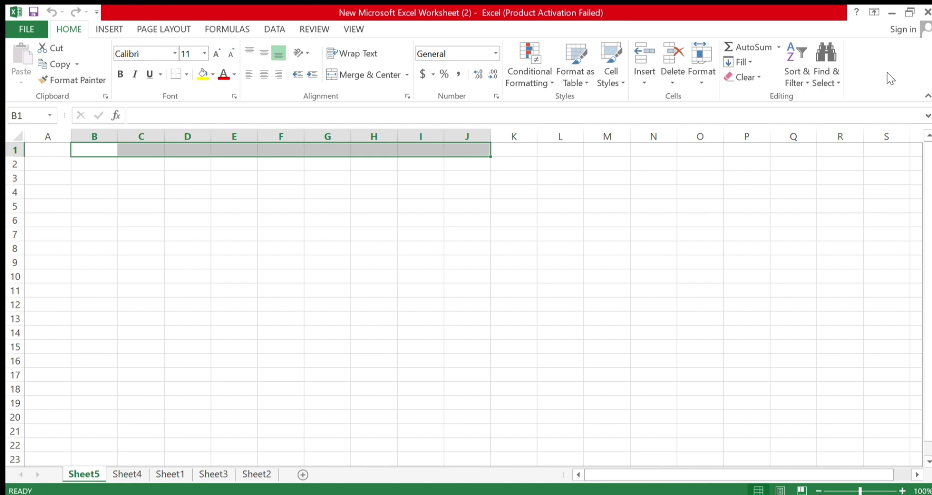
# Fill B2:I2 with yellow and label it 'Column' in J2
pyautogui.click(148, 190)
pyautogui.click(104, 165)
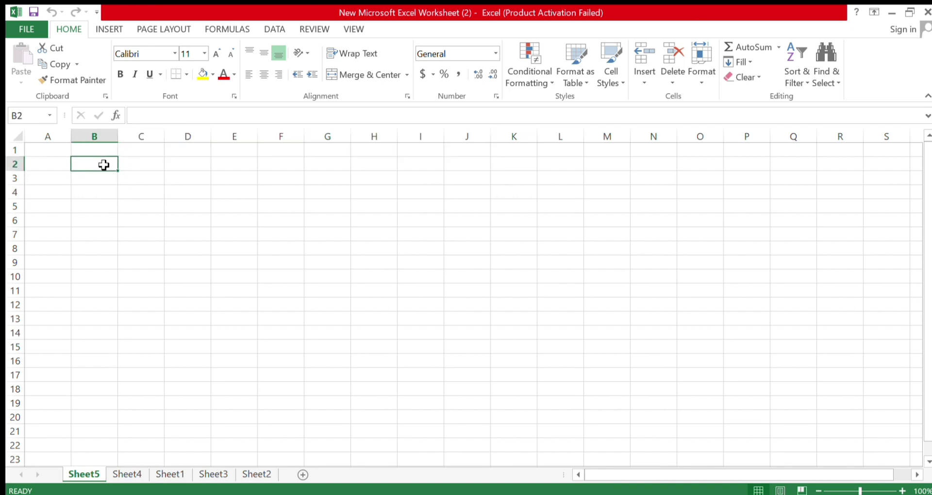
pyautogui.moveTo(104, 165); pyautogui.dragTo(386, 158)
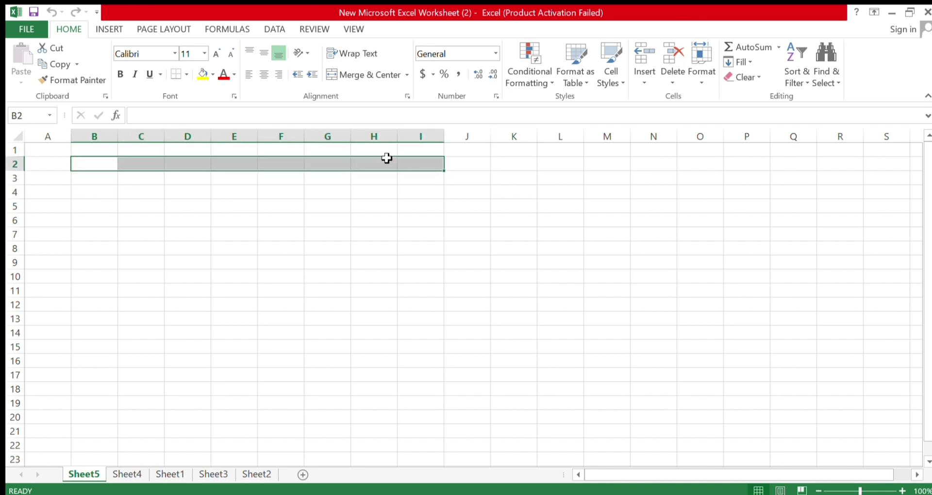
pyautogui.click(202, 74)
pyautogui.click(198, 180)
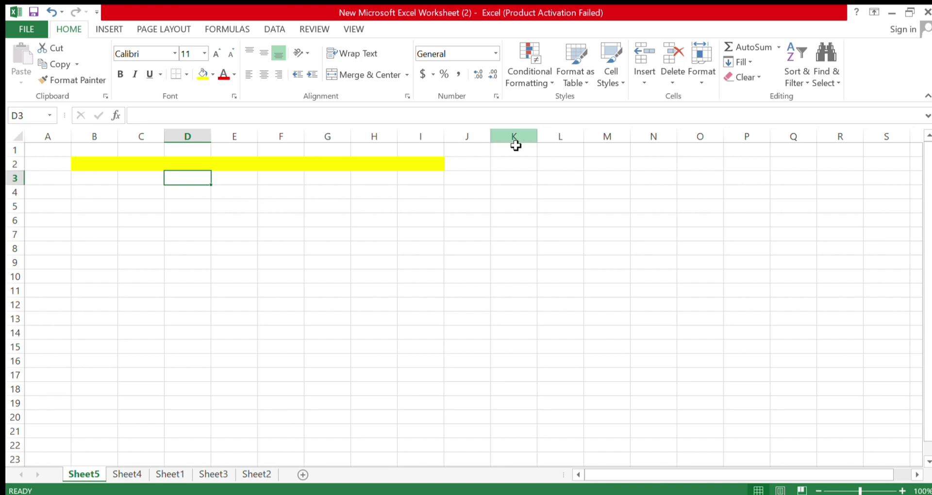
pyautogui.click(472, 164)
pyautogui.write('Col')
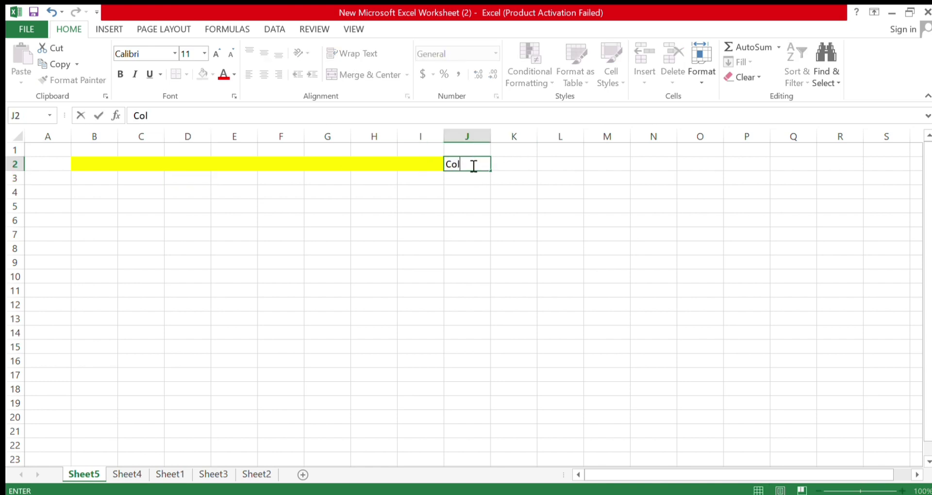
pyautogui.write('umn')
# Fill B4:B22 with blue, label it 'Row' in C13, and save the workbook
pyautogui.moveTo(79, 196); pyautogui.dragTo(96, 433)
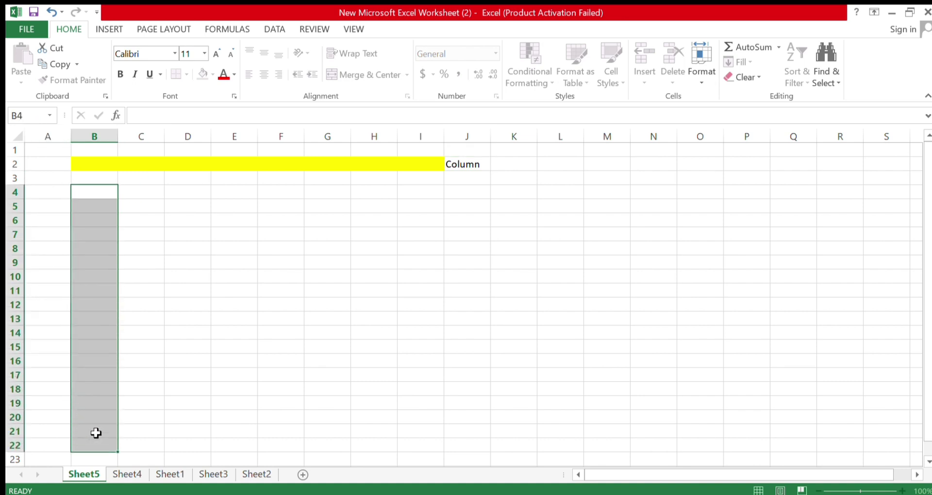
pyautogui.click(209, 73)
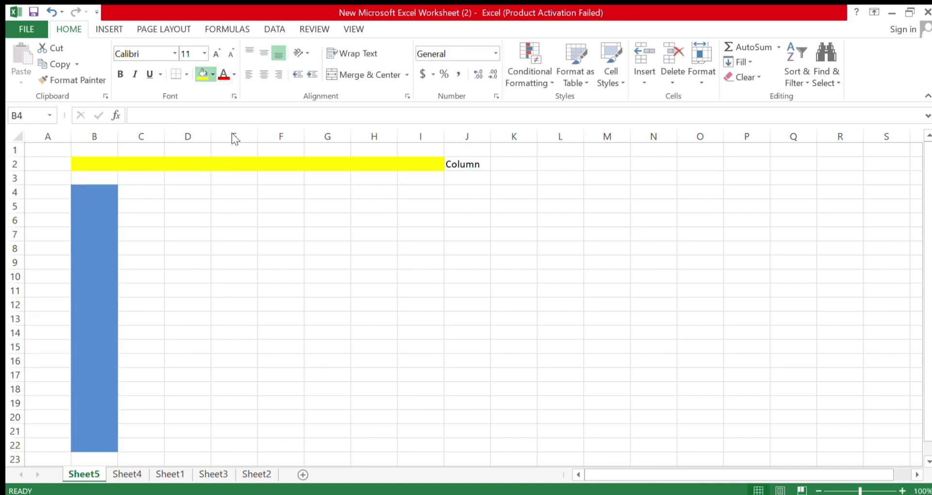
pyautogui.click(226, 302)
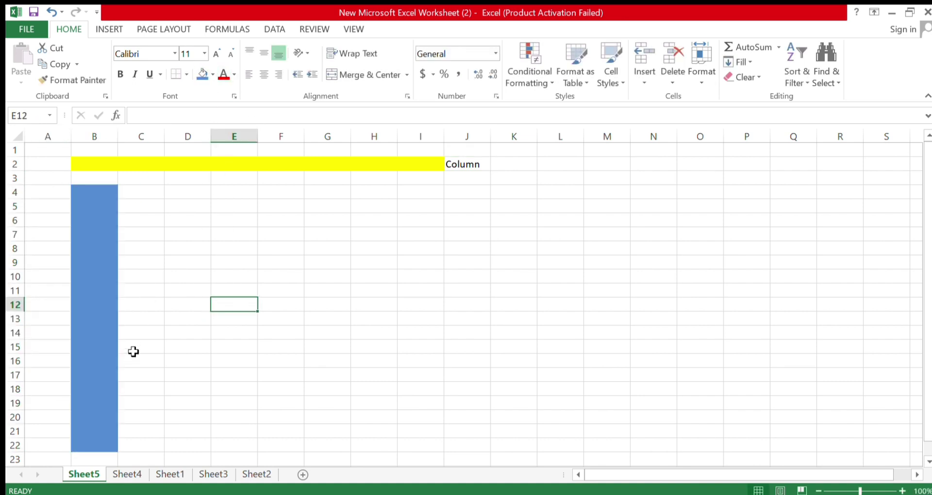
pyautogui.click(132, 317)
pyautogui.write('Row')
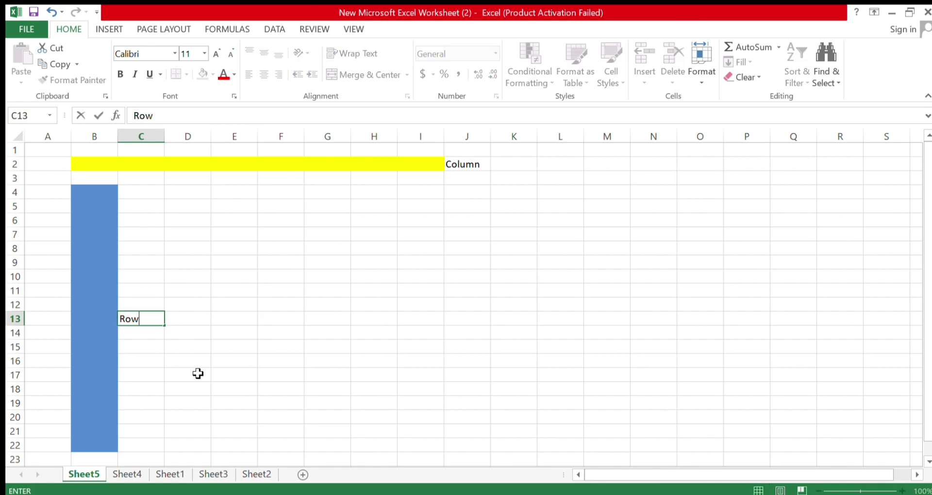
pyautogui.click(208, 359)
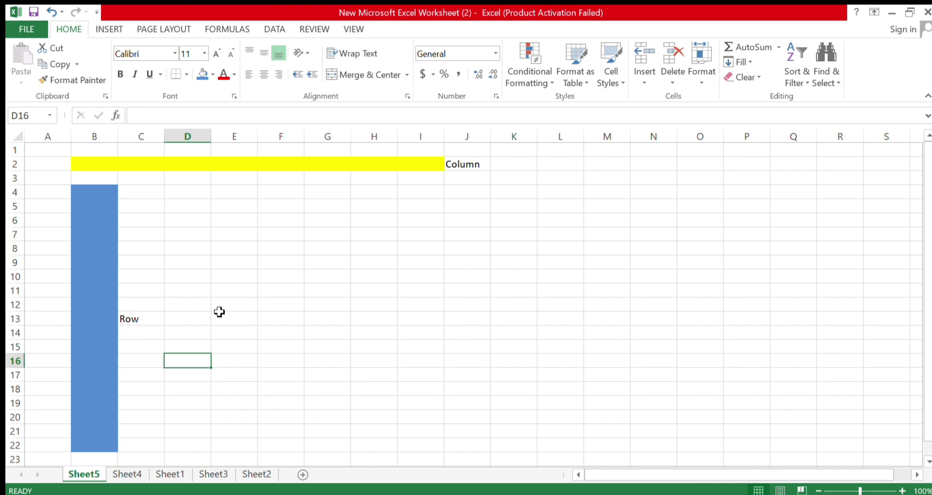
pyautogui.hotkey('ctrl', 's')
# Move the active cell around D6–G6 and along row 7 with the arrow keys
pyautogui.click(199, 224)
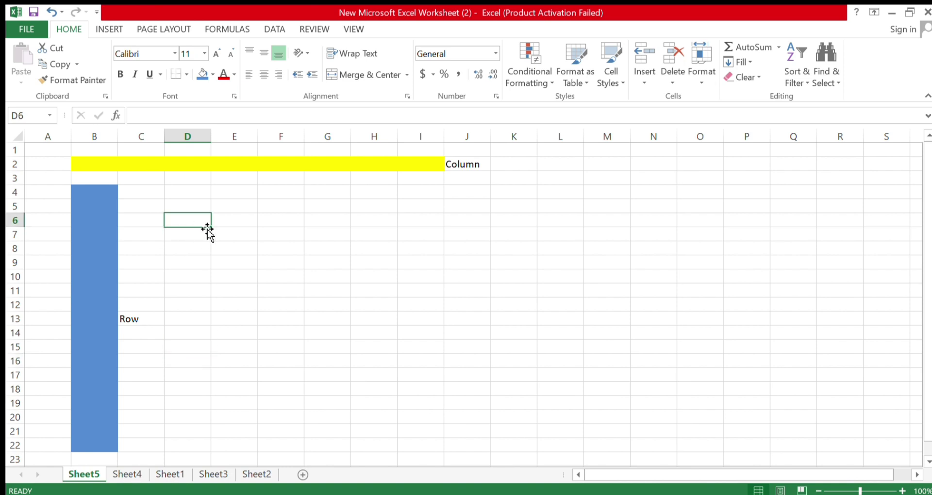
pyautogui.click(226, 221)
pyautogui.click(320, 223)
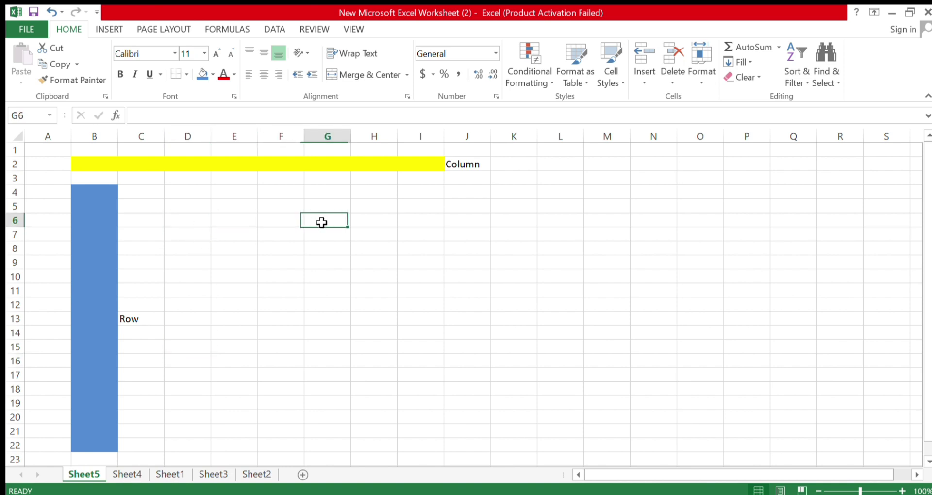
pyautogui.click(288, 223)
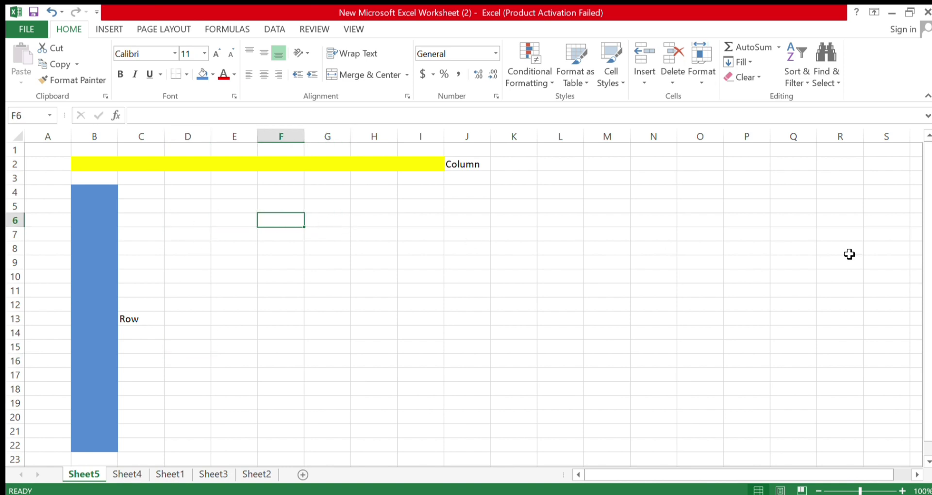
pyautogui.press('Left')
pyautogui.press('Right')
pyautogui.press('Down')
pyautogui.press('Left')
pyautogui.press('Right')
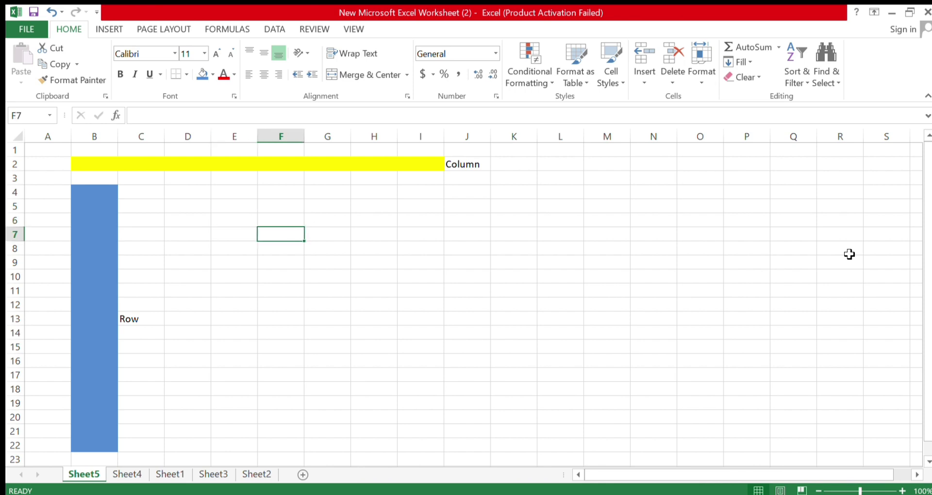
pyautogui.press('Up')
pyautogui.press('Up')
pyautogui.press('Up')
pyautogui.press('Down')
pyautogui.press('Down')
pyautogui.press('Down')
pyautogui.press('Right')
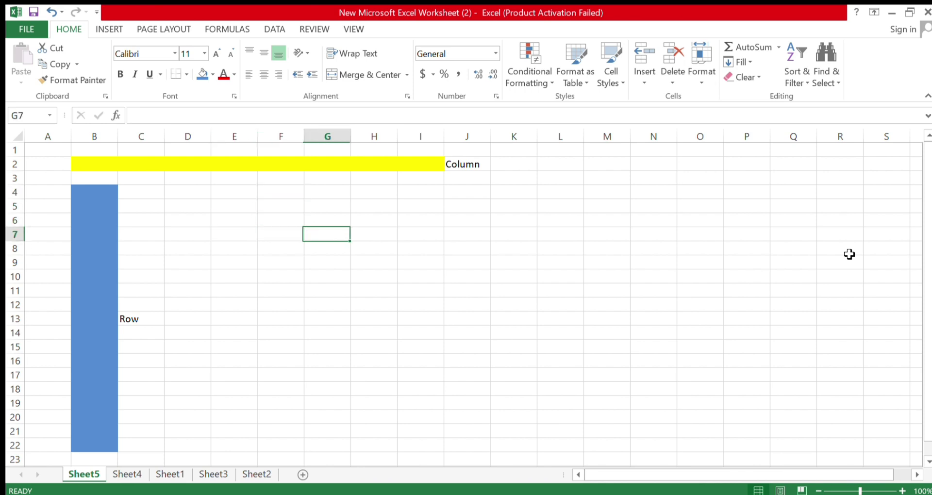
pyautogui.press('Right')
pyautogui.press('Right')
pyautogui.press('Right')
pyautogui.press('Right')
pyautogui.press('Right')
pyautogui.press('Right')
pyautogui.press('Left')
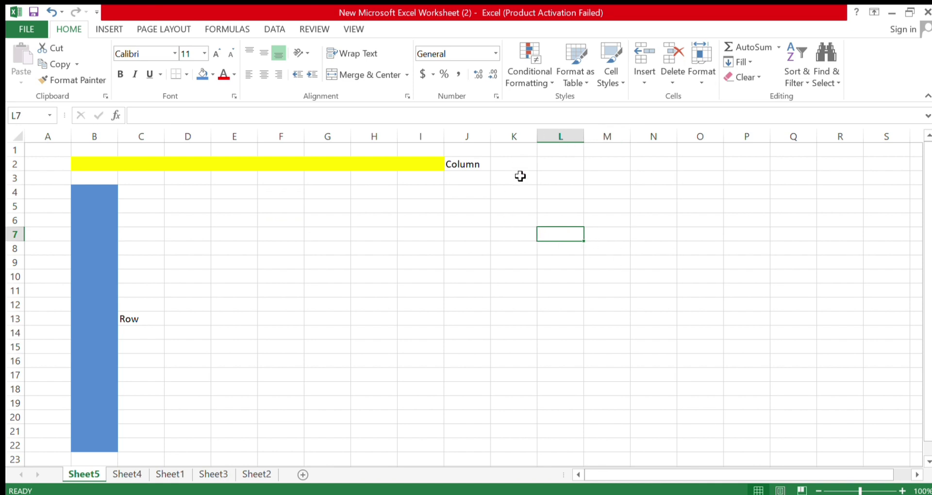
# Step the active cell back and forth between K4 and J4
pyautogui.click(519, 192)
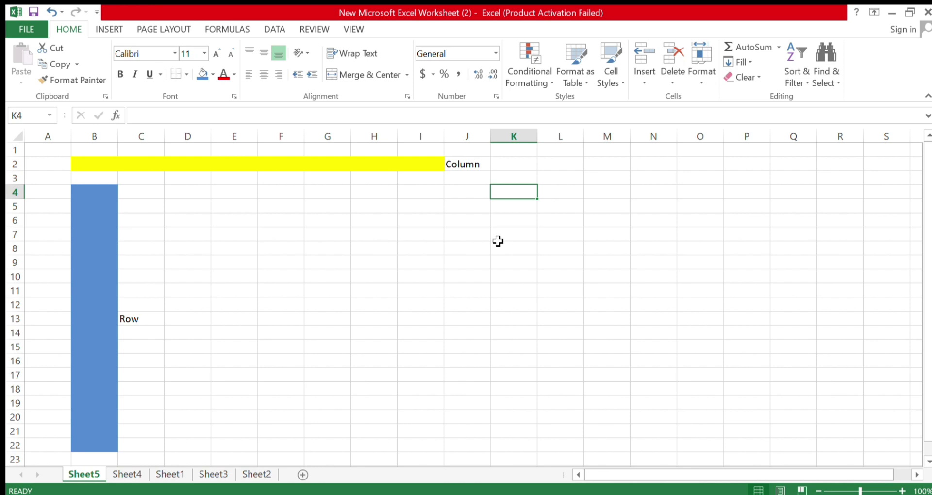
pyautogui.press('Left')
pyautogui.press('Right')
pyautogui.press('Left')
pyautogui.press('Right')
pyautogui.press('Left')
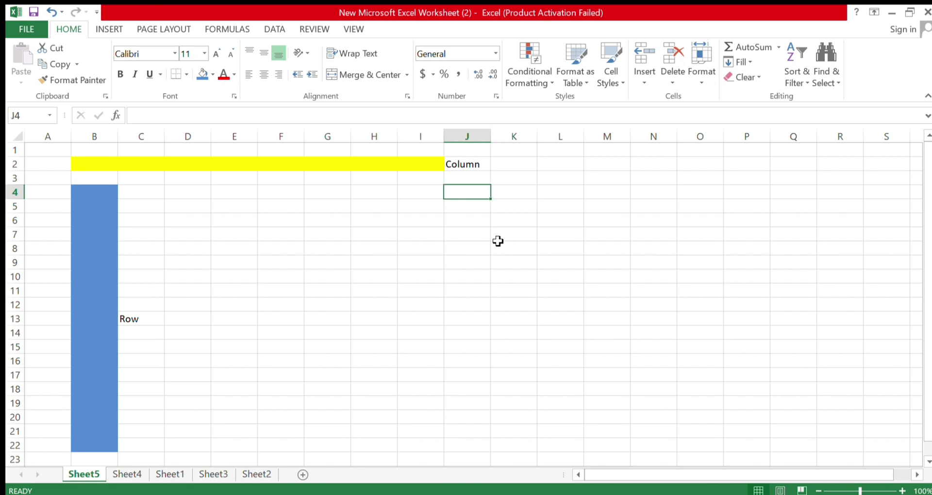
# Enter the label 'Cell' in I6
pyautogui.click(416, 221)
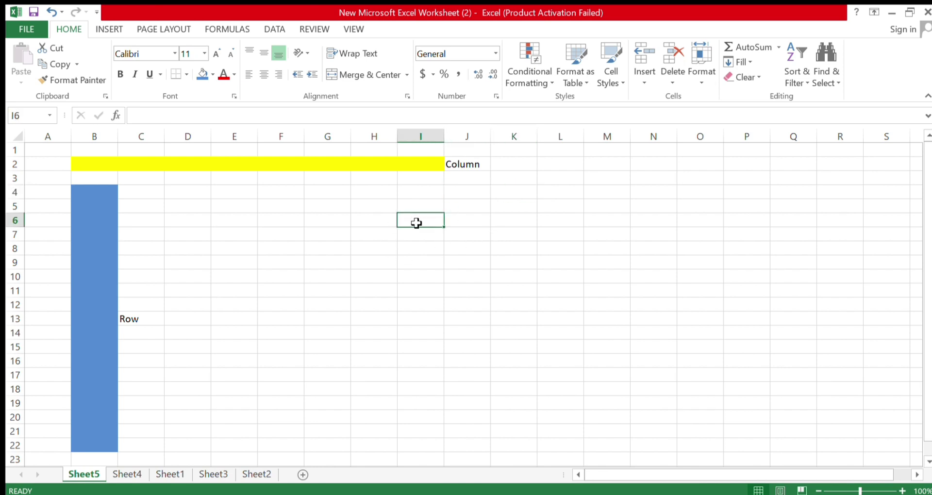
pyautogui.write('Cell')
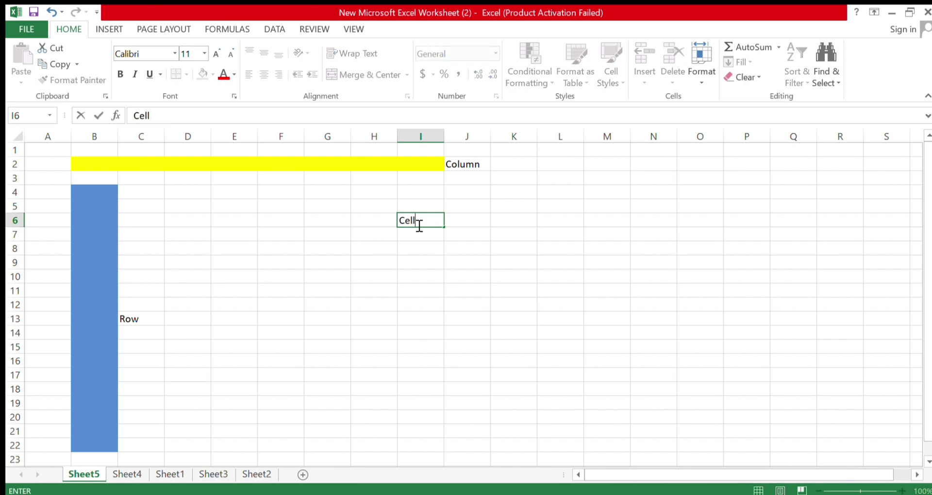
pyautogui.press('Return')
pyautogui.click(420, 315)
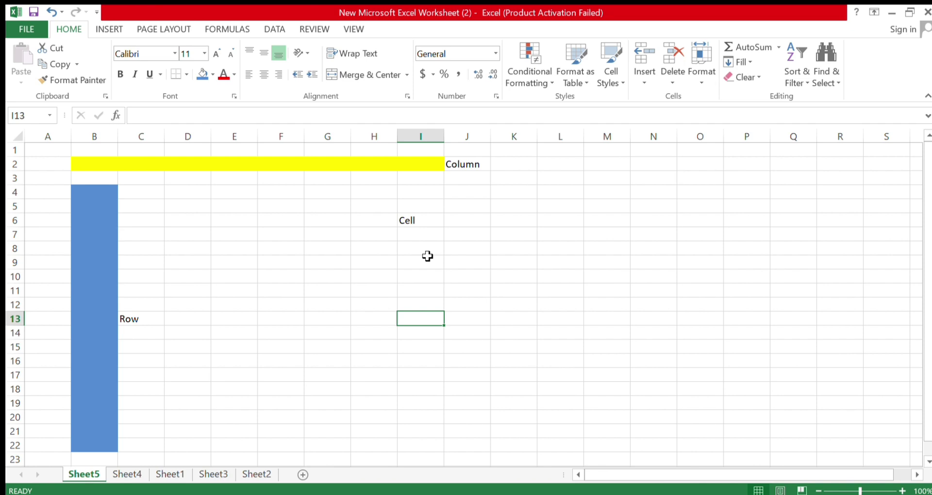
pyautogui.click(396, 163)
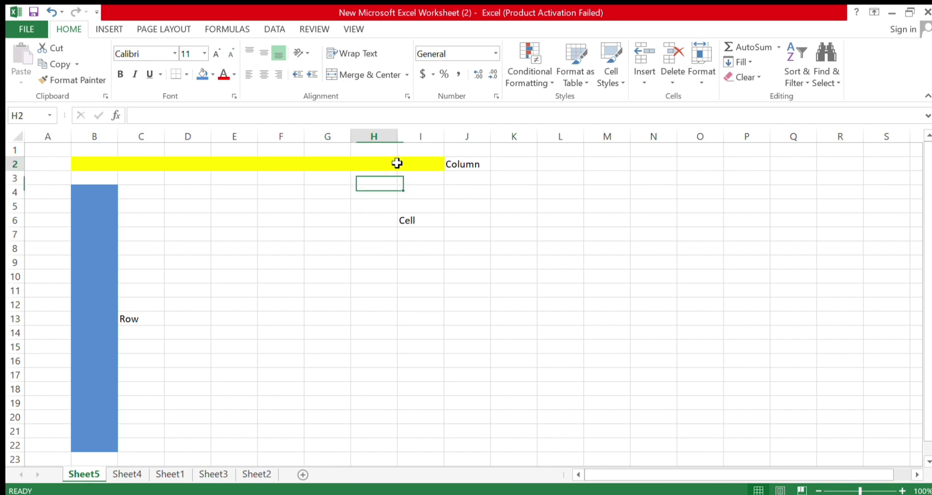
pyautogui.click(135, 320)
pyautogui.click(433, 223)
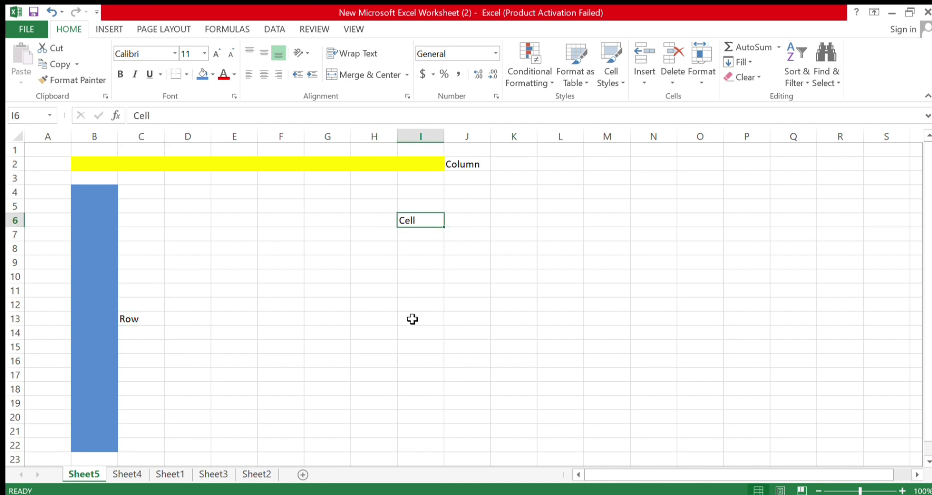
pyautogui.click(352, 343)
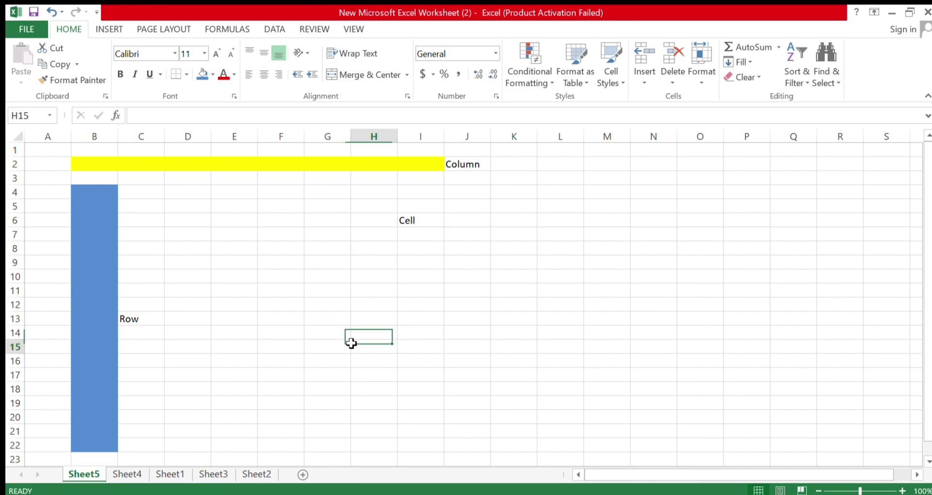
pyautogui.click(330, 262)
pyautogui.click(370, 319)
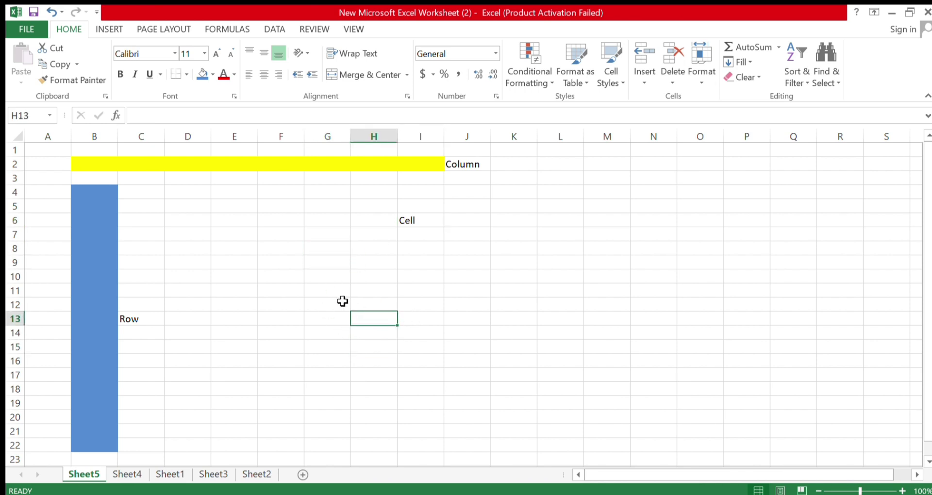
pyautogui.click(226, 263)
pyautogui.click(96, 170)
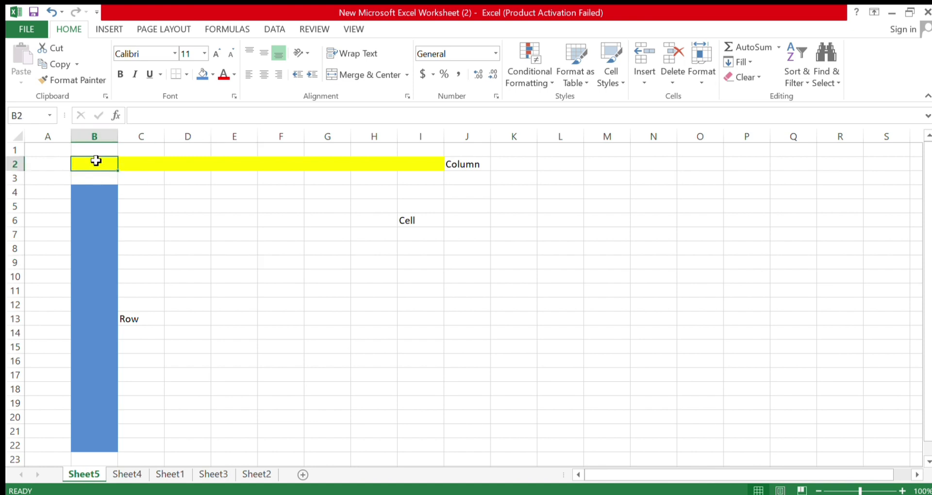
pyautogui.click(94, 151)
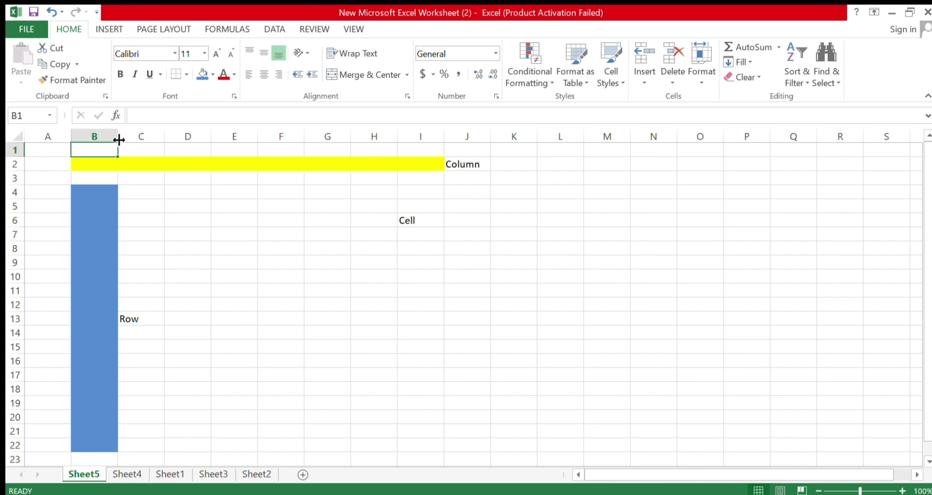
# Widen columns B and C, stretching the yellow Column band and blue Row block
pyautogui.moveTo(119, 140); pyautogui.dragTo(313, 138)
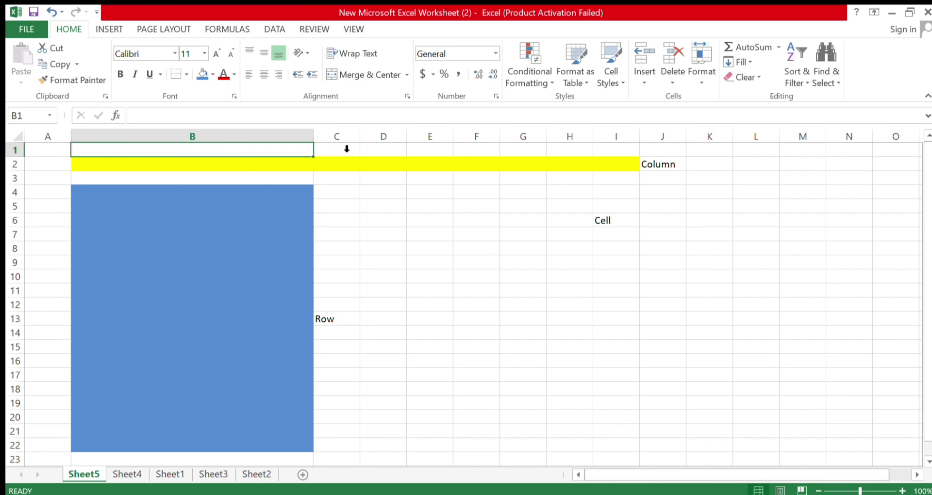
pyautogui.moveTo(360, 143); pyautogui.dragTo(491, 142)
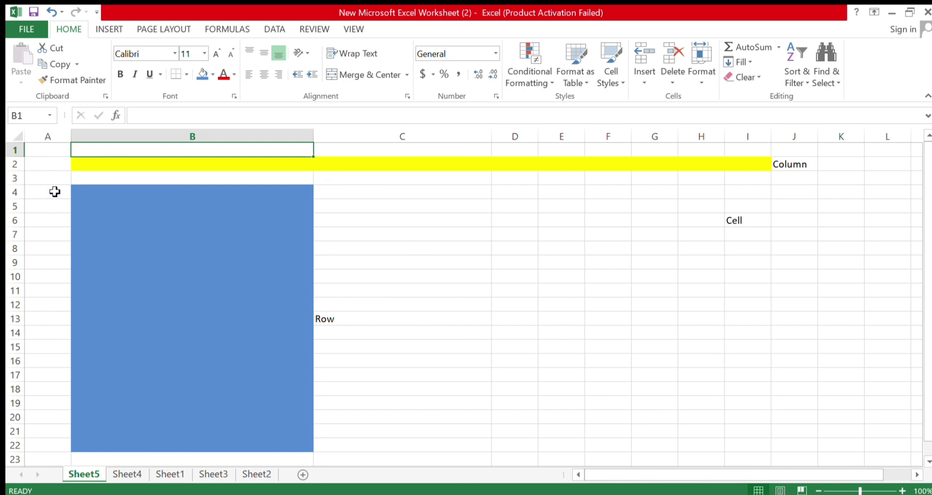
pyautogui.click(58, 194)
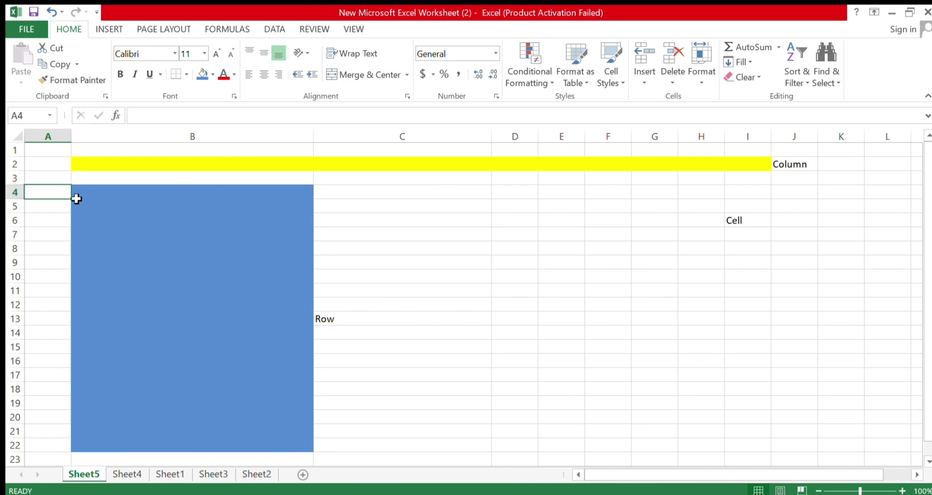
pyautogui.click(106, 169)
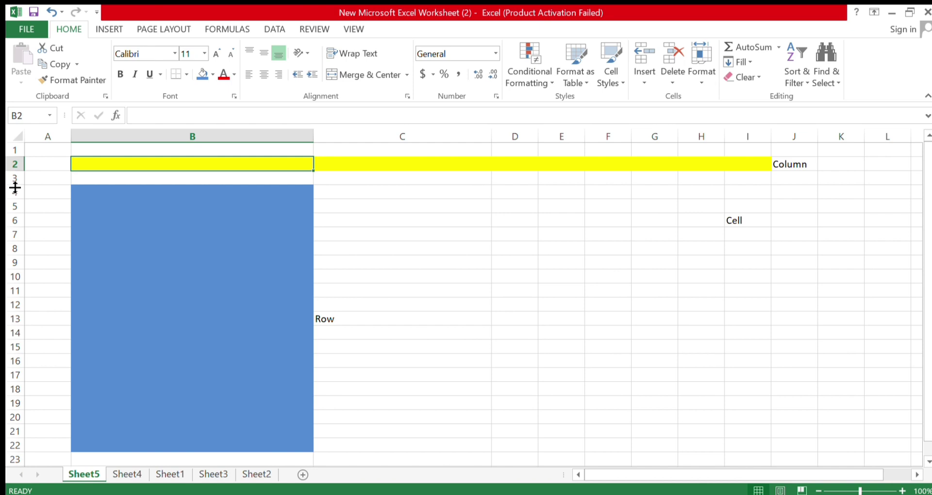
# Drag the row 3 and row 4 header borders down to make both rows much taller
pyautogui.moveTo(15, 187); pyautogui.dragTo(15, 291)
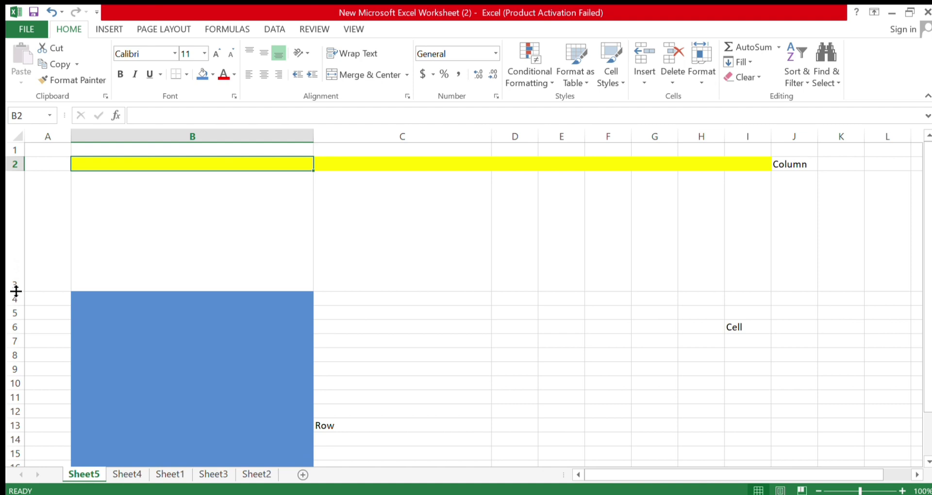
pyautogui.click(149, 229)
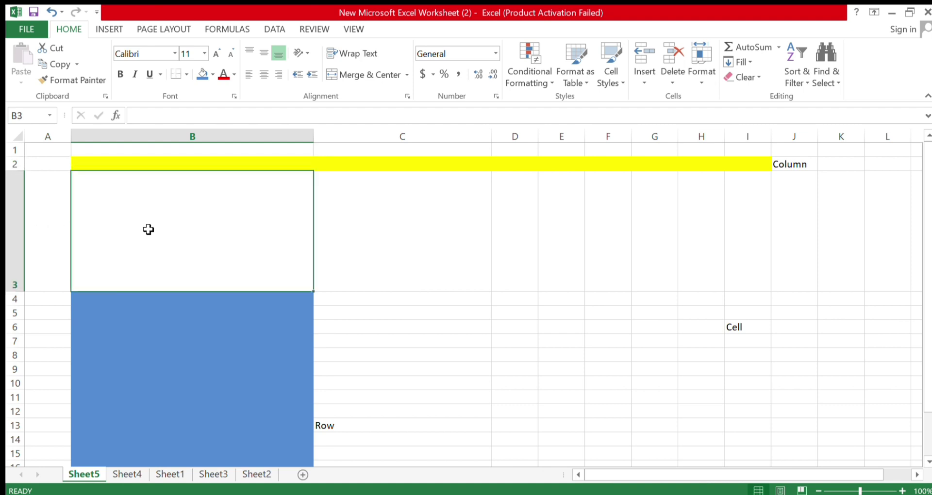
pyautogui.scroll(-2, 148, 228)
pyautogui.scroll(2, 79, 245)
pyautogui.moveTo(14, 306); pyautogui.dragTo(11, 404)
pyautogui.click(430, 327)
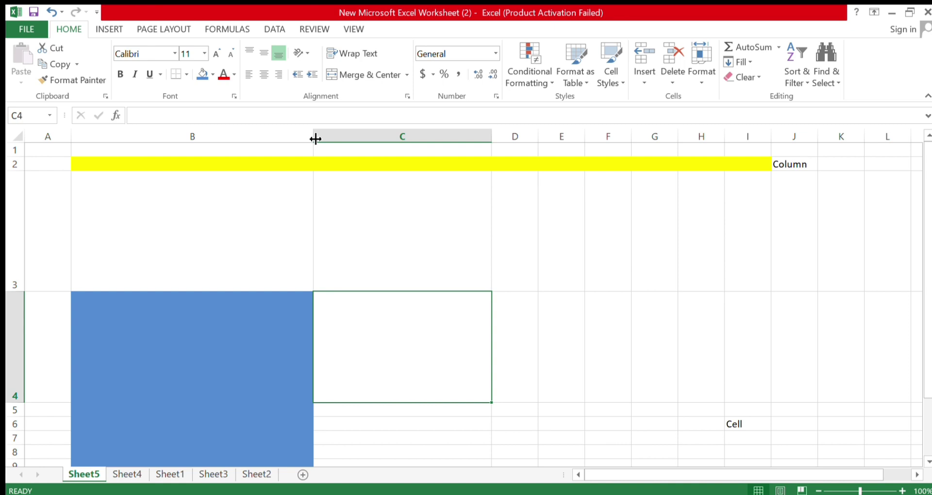
# Type a person's first name into B2, correcting a typo along the way
pyautogui.click(279, 168)
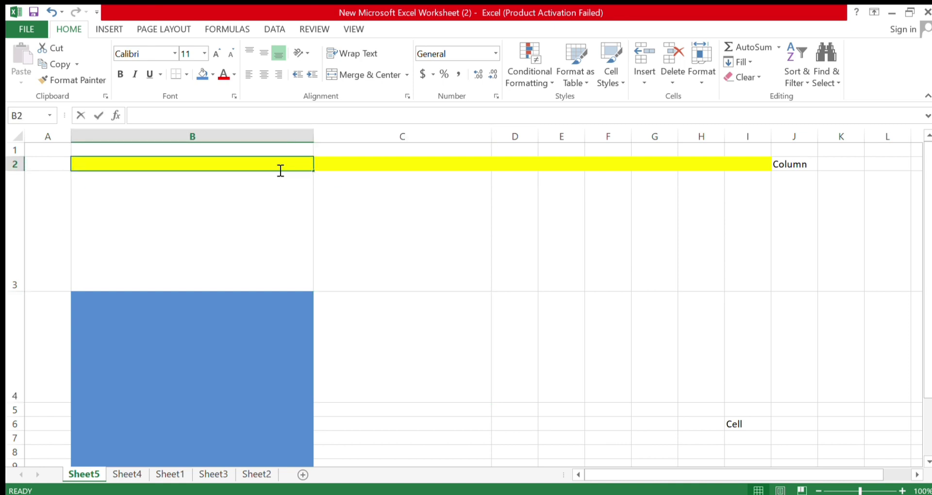
pyautogui.doubleClick(281, 170)
pyautogui.write('Ra')
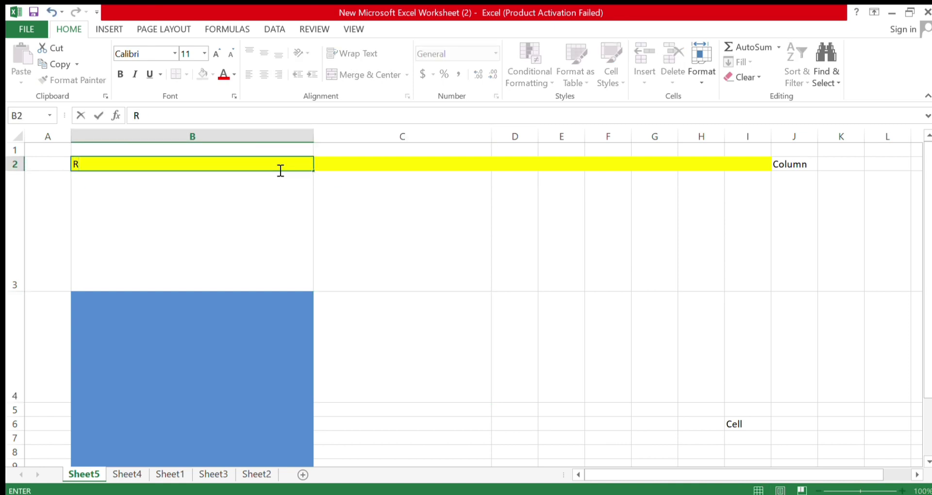
pyautogui.press('BackSpace')
pyautogui.press('BackSpace')
pyautogui.write('Roshan')
pyautogui.press('Return')
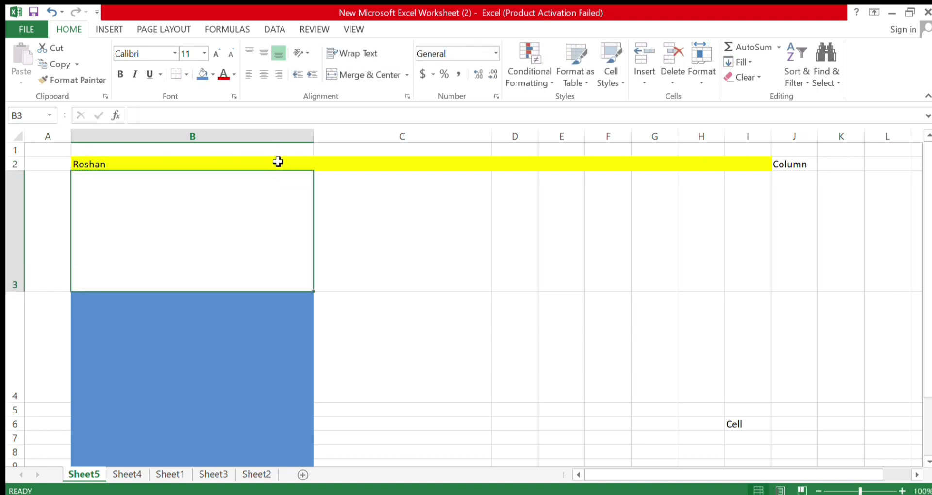
pyautogui.click(277, 164)
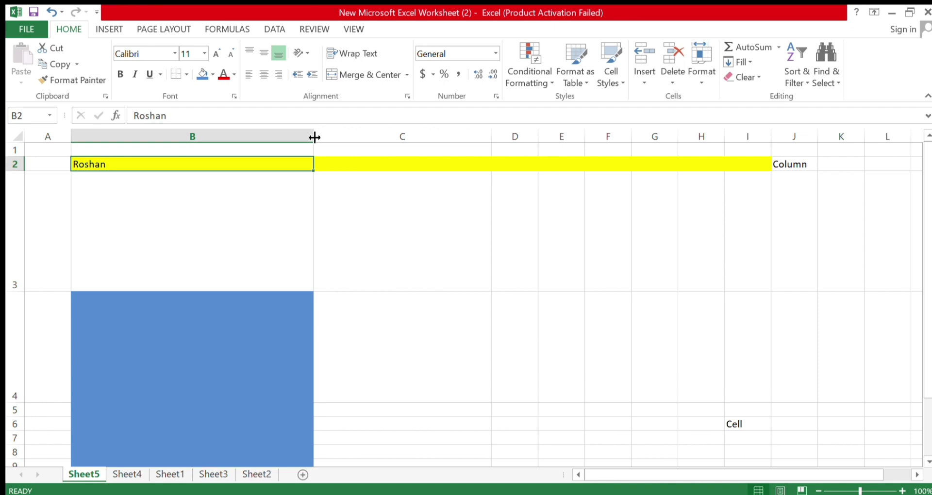
# Alternate widening column B and autofitting it back to the name's width in B2
pyautogui.doubleClick(315, 137)
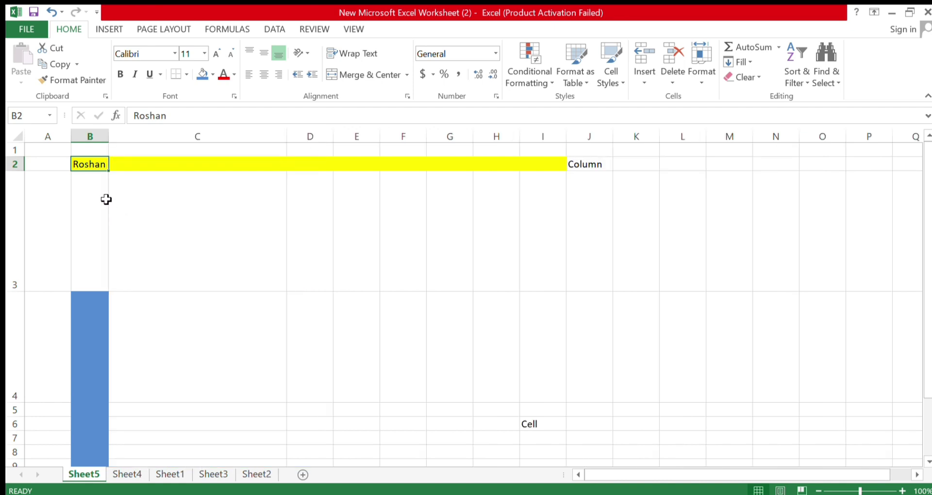
pyautogui.moveTo(108, 136); pyautogui.dragTo(269, 135)
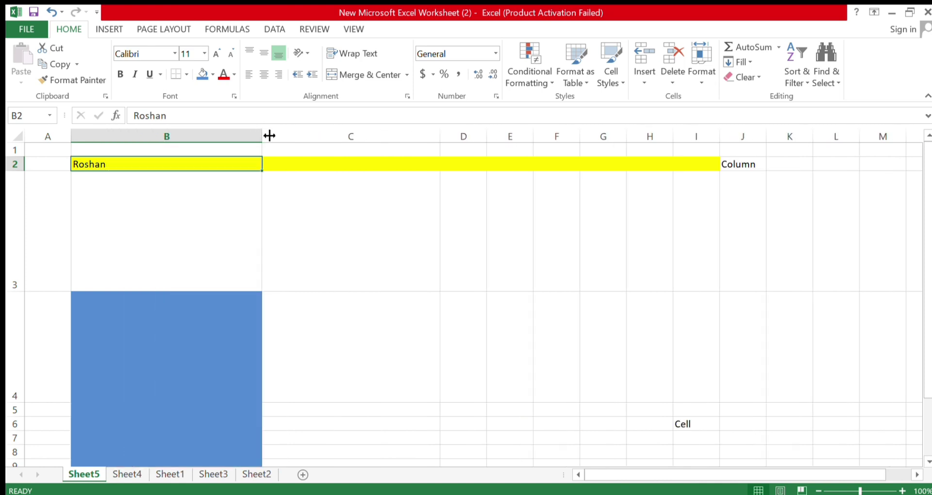
pyautogui.doubleClick(262, 136)
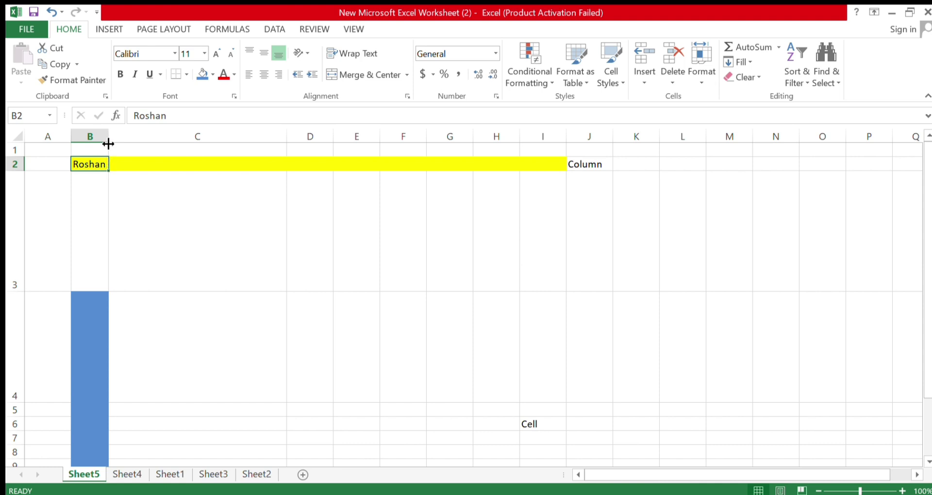
pyautogui.moveTo(108, 137); pyautogui.dragTo(233, 127)
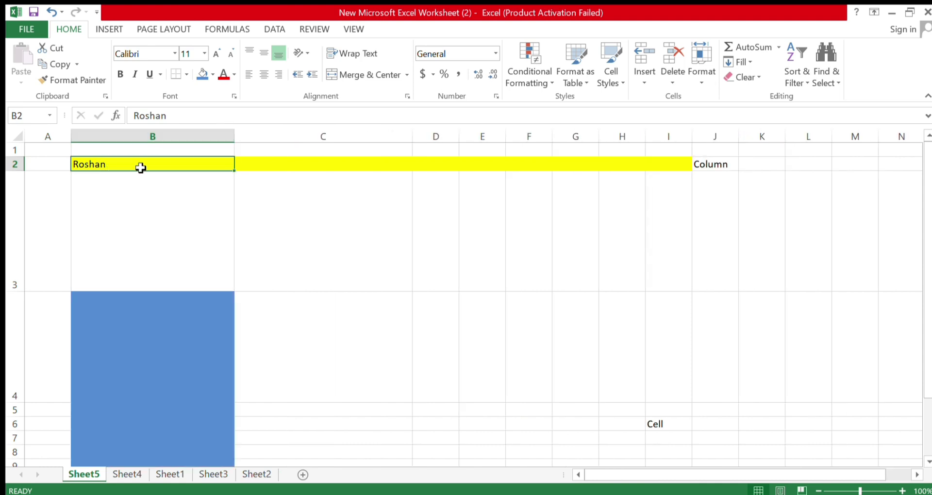
pyautogui.doubleClick(234, 138)
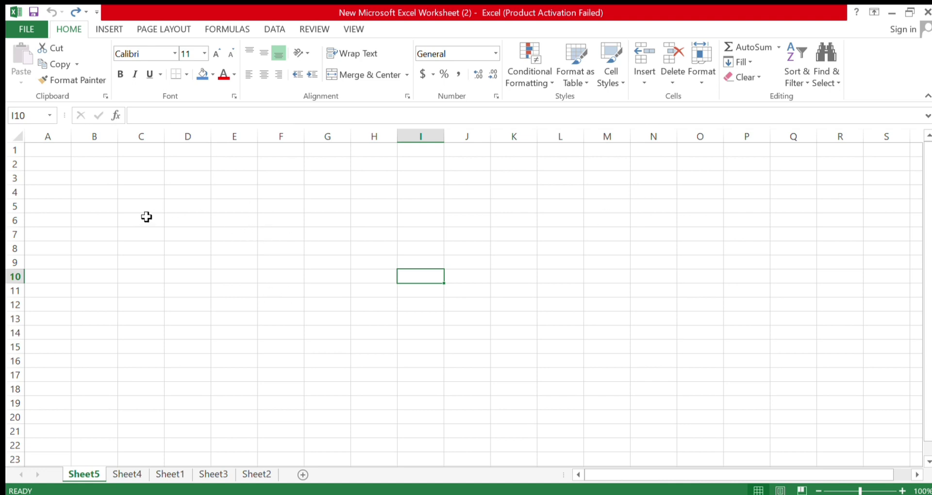
# Select cells D4, D6 and H6 on the empty sheet
pyautogui.click(193, 195)
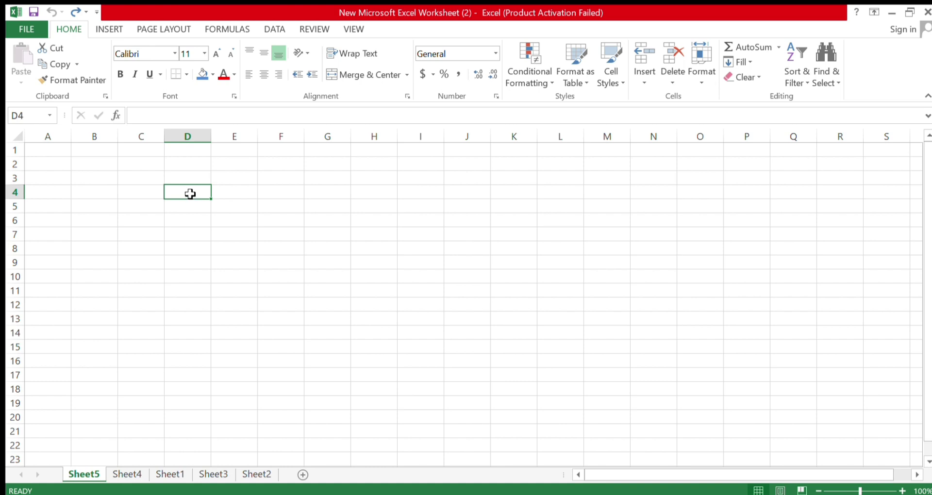
pyautogui.click(192, 211)
pyautogui.click(193, 222)
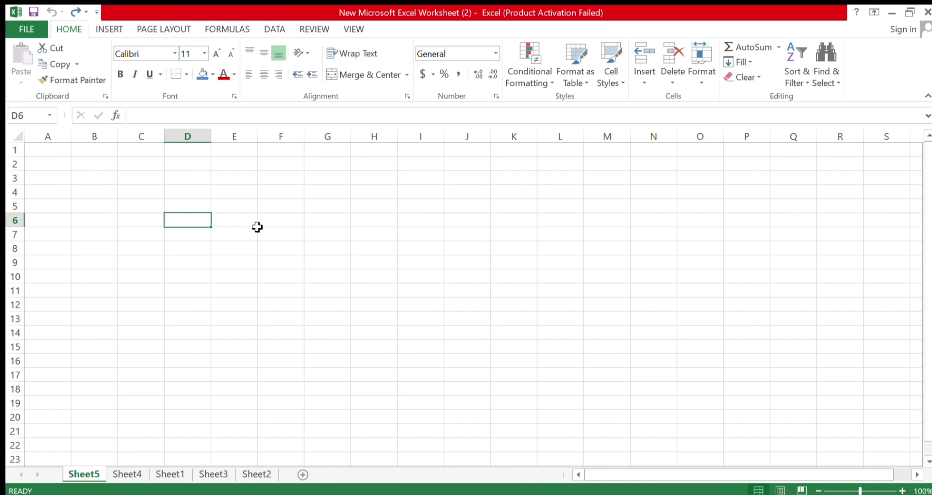
pyautogui.click(301, 220)
pyautogui.click(392, 223)
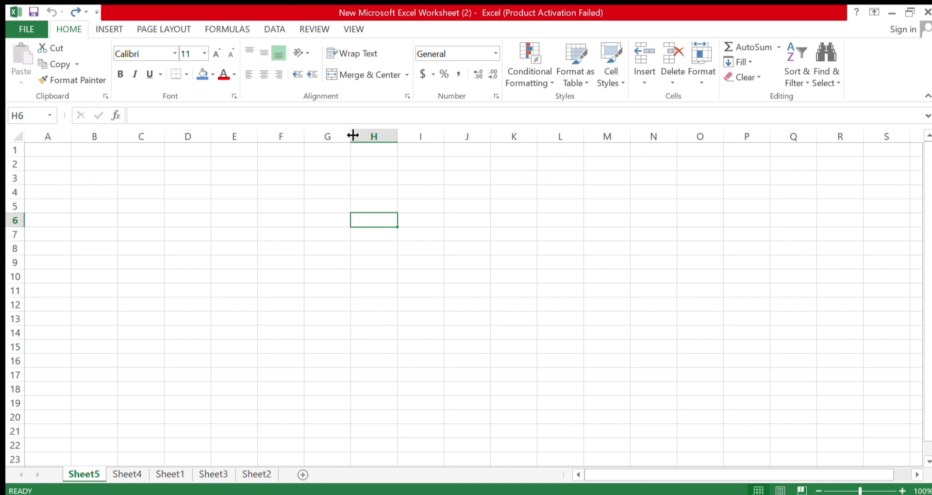
# Widen column G and make row 5 taller, then select H5 and H7
pyautogui.moveTo(353, 138); pyautogui.dragTo(401, 139)
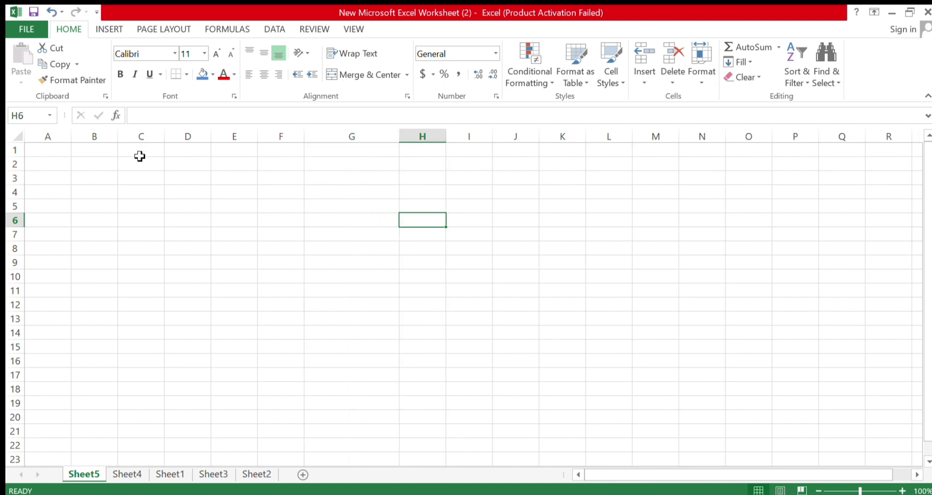
pyautogui.moveTo(18, 216); pyautogui.dragTo(16, 248)
pyautogui.click(221, 232)
pyautogui.click(401, 217)
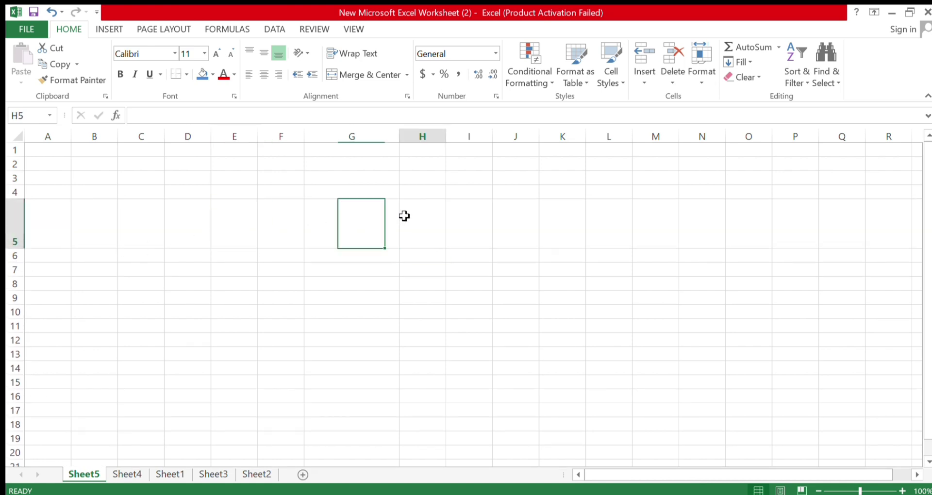
pyautogui.click(432, 269)
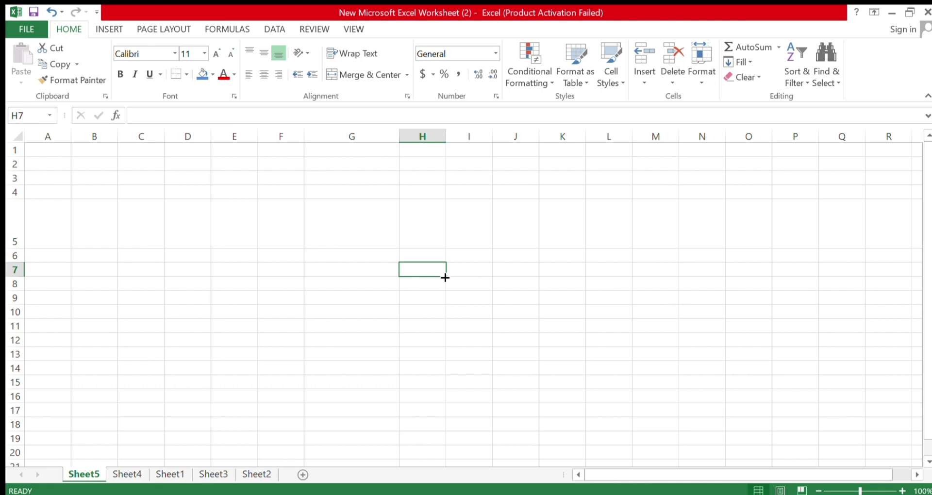
# Fill H7 down through H13, then undo the fill
pyautogui.moveTo(445, 277); pyautogui.dragTo(441, 358)
pyautogui.click(425, 270)
pyautogui.click(462, 309)
pyautogui.click(436, 288)
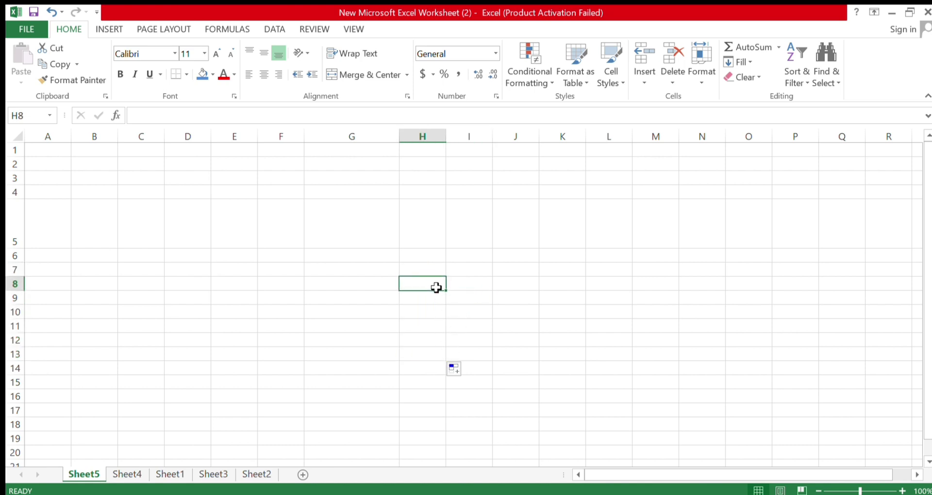
pyautogui.hotkey('ctrl', 'z')
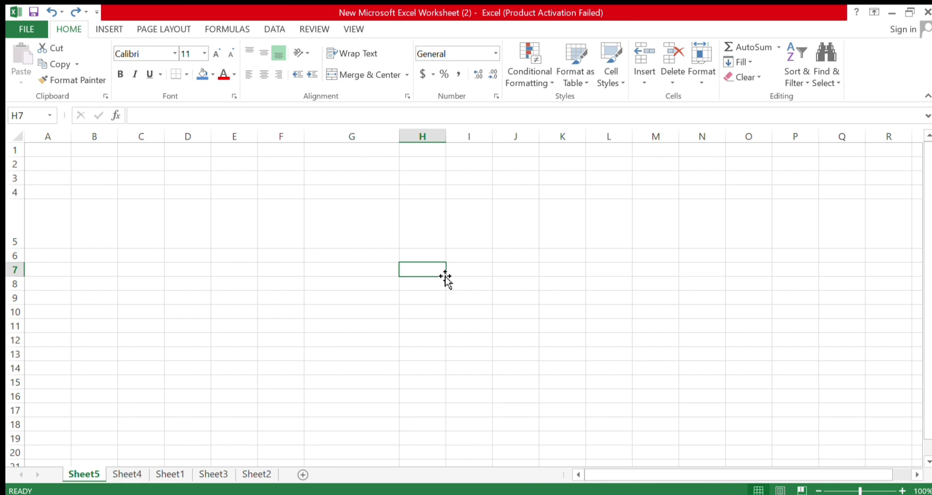
# Move H7 to G7, then undo to restore row 5 and column G to standard size
pyautogui.moveTo(445, 276); pyautogui.dragTo(388, 274)
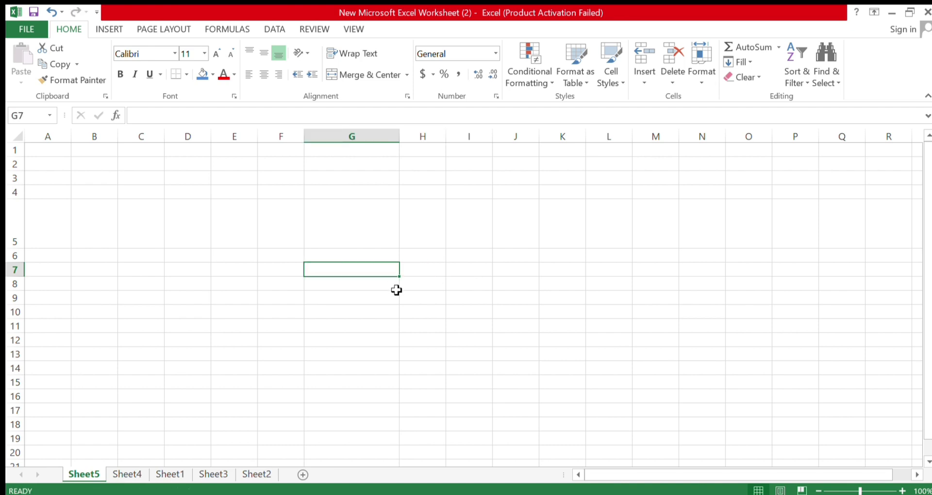
pyautogui.click(361, 315)
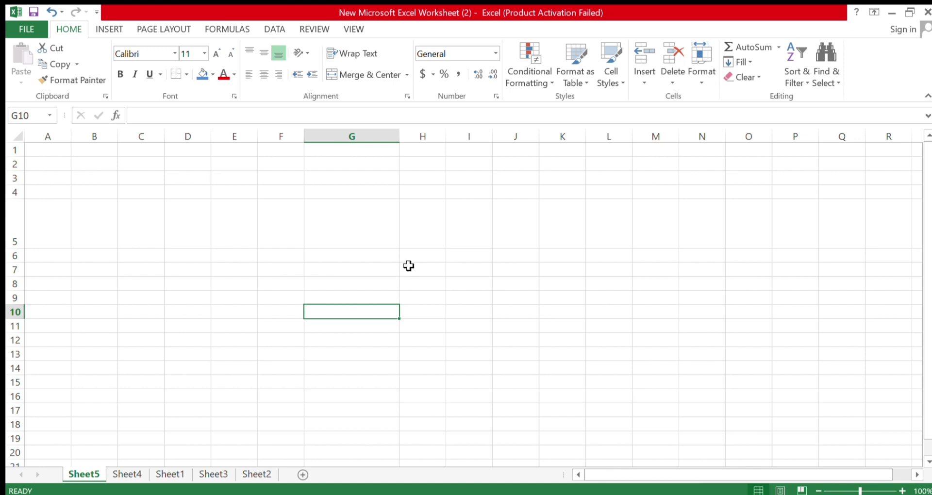
pyautogui.hotkey('ctrl', 'z')
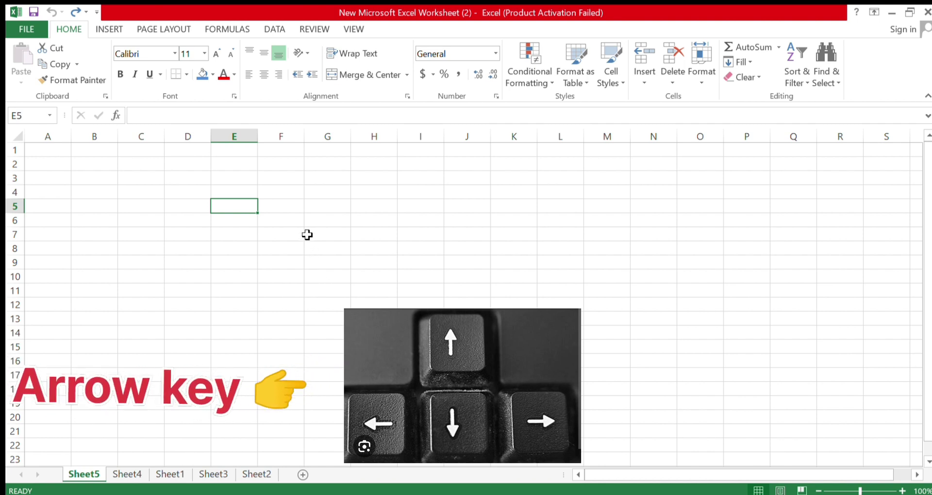
pyautogui.click(314, 220)
pyautogui.click(248, 245)
pyautogui.click(225, 308)
pyautogui.click(316, 262)
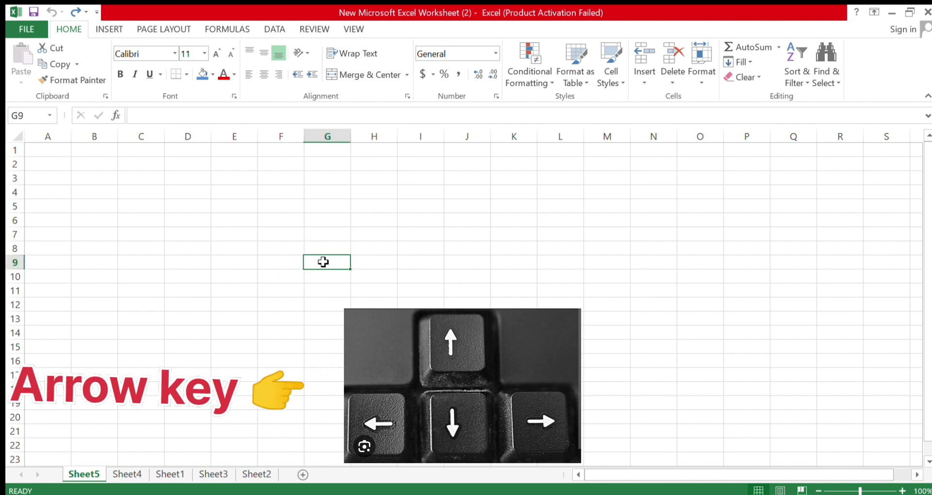
pyautogui.click(230, 211)
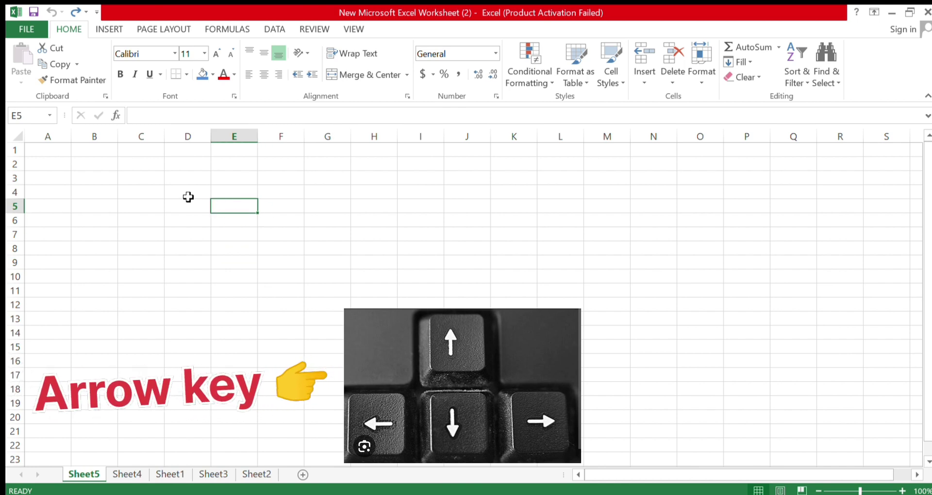
pyautogui.click(189, 196)
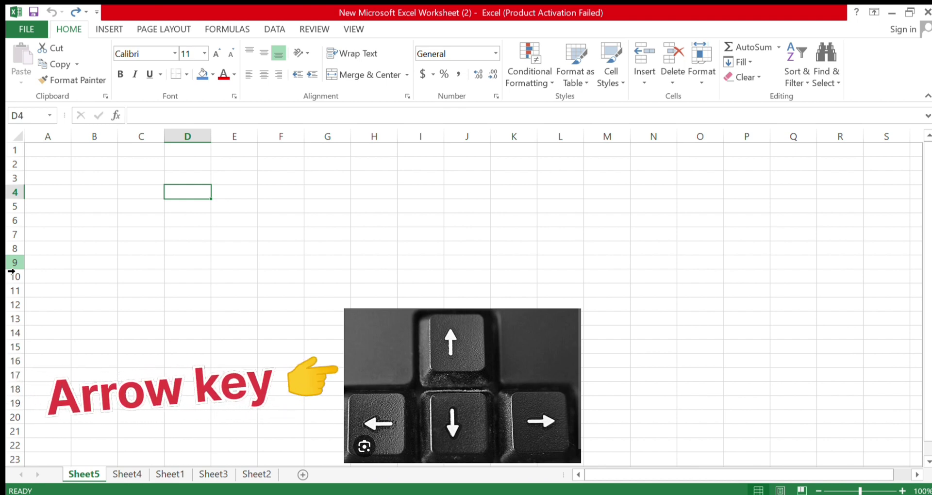
pyautogui.press('Left')
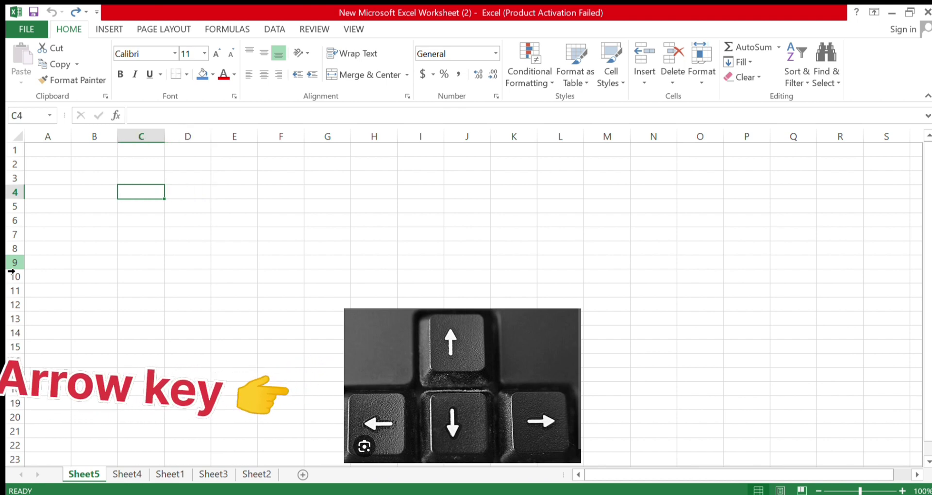
pyautogui.press('Left')
pyautogui.press('Right')
pyautogui.press('Right')
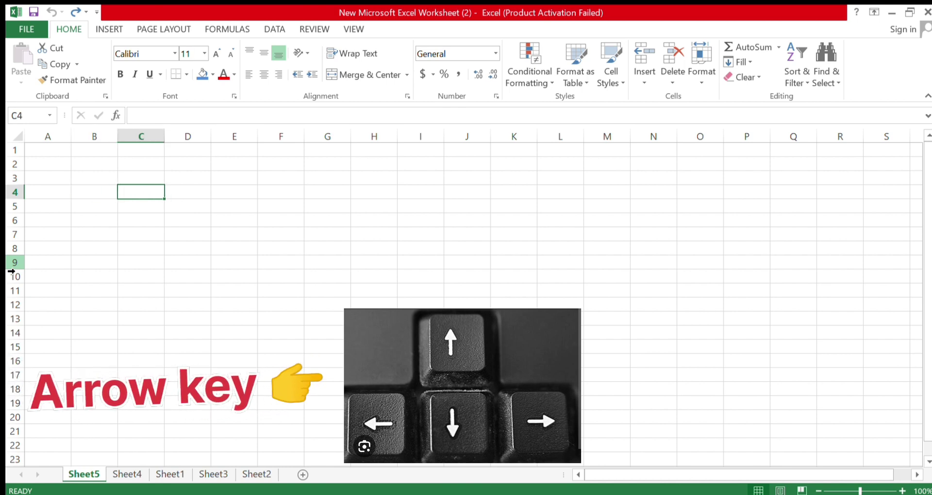
pyautogui.press('Right')
pyautogui.press('Right')
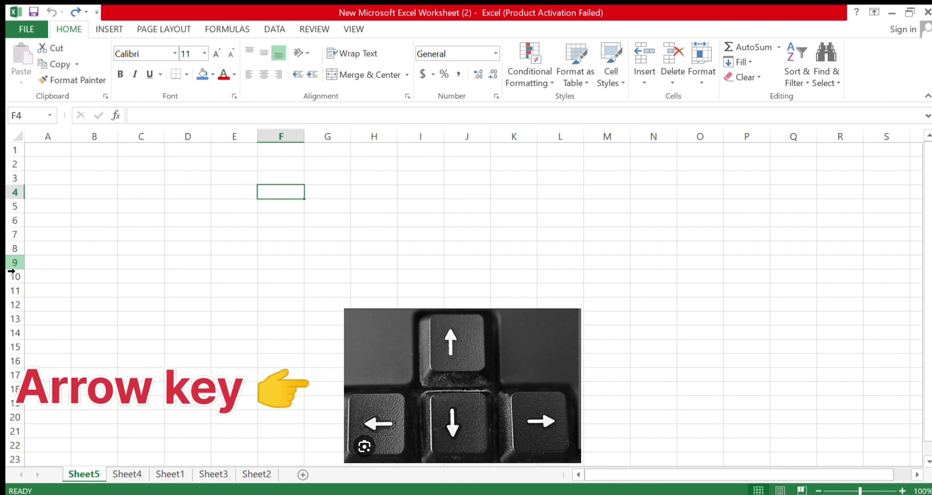
pyautogui.press('Down')
pyautogui.press('Down')
pyautogui.press('Down')
pyautogui.press('Down')
pyautogui.press('Down')
pyautogui.press('Down')
pyautogui.press('Down')
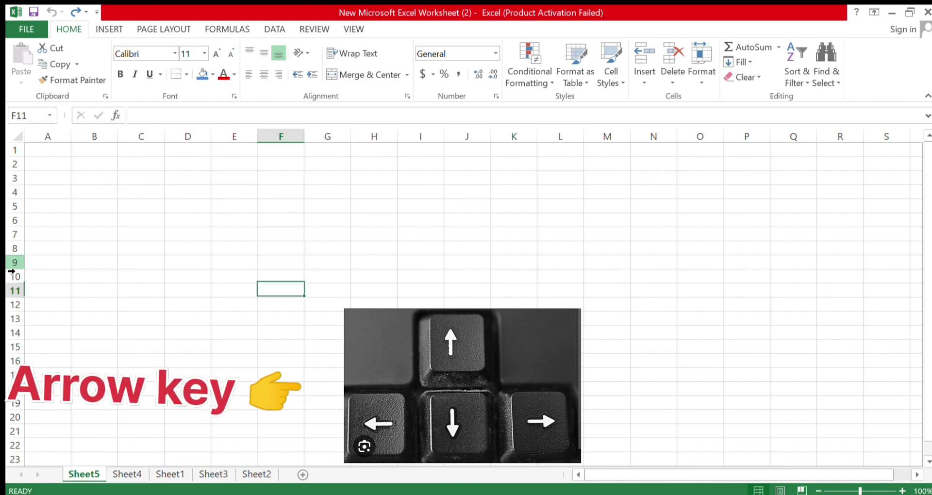
pyautogui.press('Down')
pyautogui.press('Down')
pyautogui.press('Up')
pyautogui.press('Up')
pyautogui.press('Up')
pyautogui.press('Up')
pyautogui.press('Up')
pyautogui.press('Up')
pyautogui.press('Up')
pyautogui.press('Up')
pyautogui.press('Up')
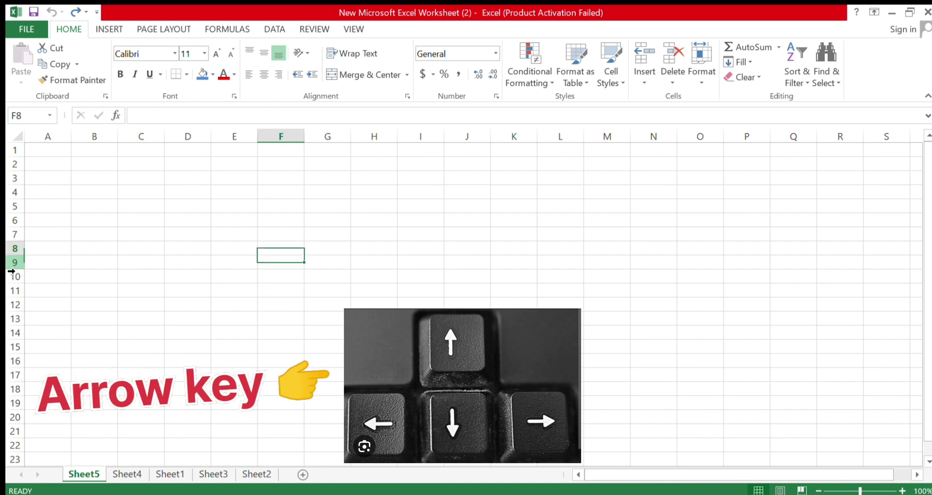
pyautogui.press('Up')
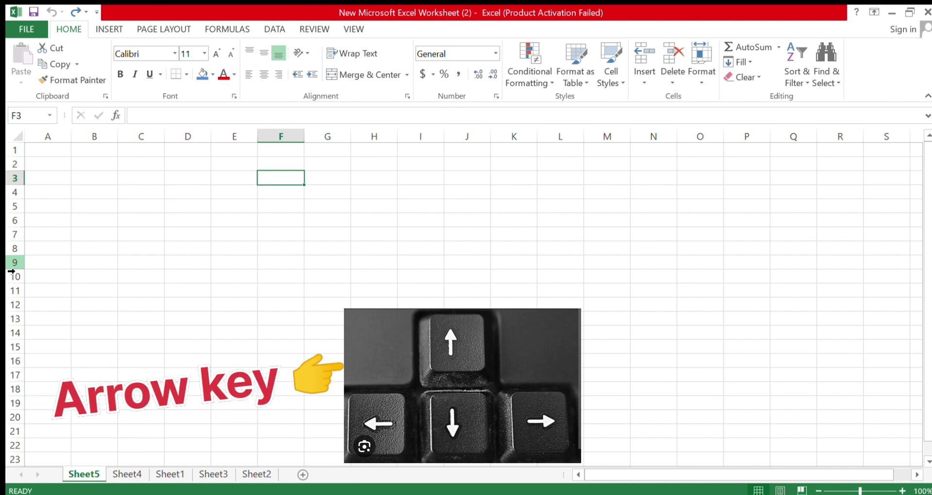
pyautogui.press('Left')
pyautogui.press('Left')
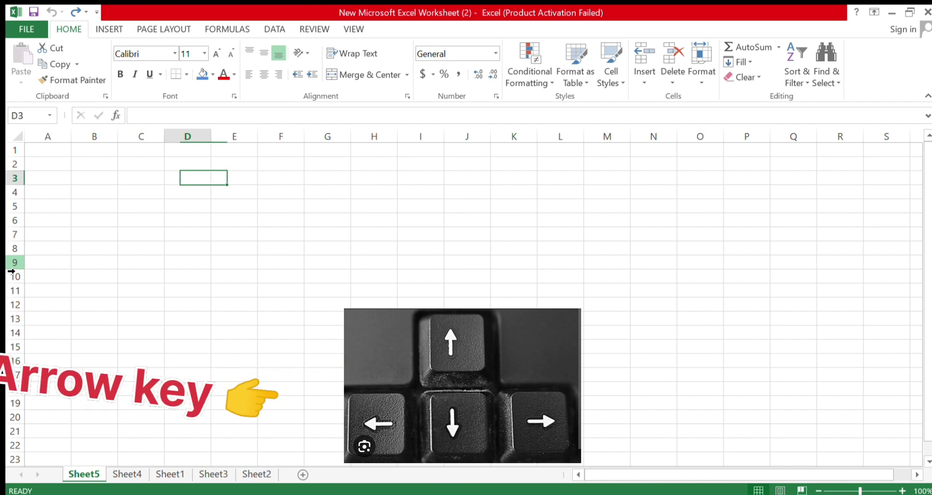
pyautogui.press('Left')
pyautogui.press('Left')
pyautogui.press('Down')
pyautogui.press('Down')
pyautogui.press('Down')
pyautogui.press('Down')
pyautogui.press('Down')
pyautogui.press('Right')
pyautogui.press('Right')
pyautogui.press('Right')
pyautogui.press('Right')
pyautogui.press('Right')
pyautogui.press('Right')
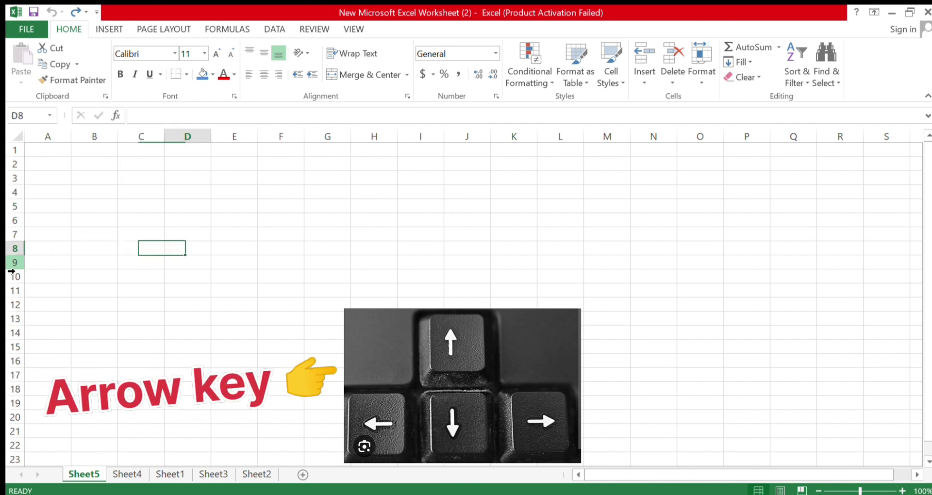
pyautogui.press('Right')
pyautogui.press('Up')
pyautogui.press('Up')
pyautogui.press('Up')
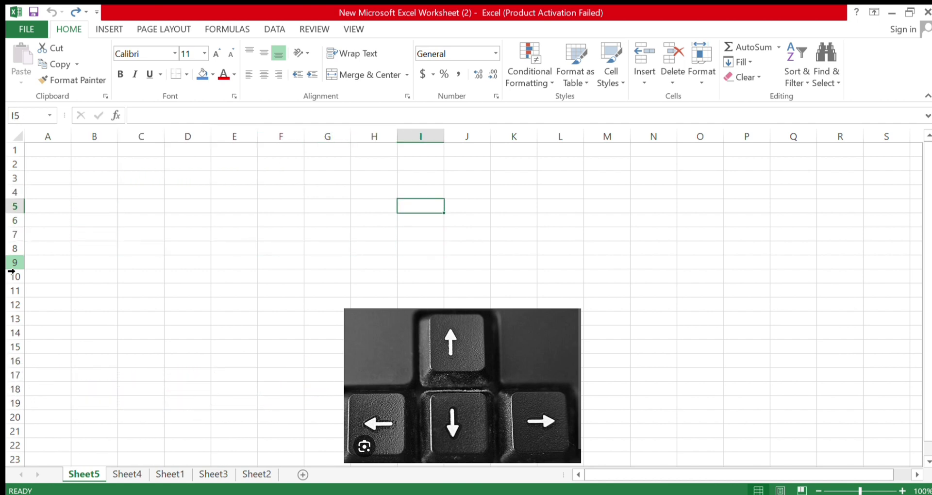
pyautogui.press('Down')
pyautogui.press('Left')
pyautogui.press('Left')
pyautogui.press('Left')
pyautogui.press('Right')
pyautogui.press('Right')
pyautogui.press('Left')
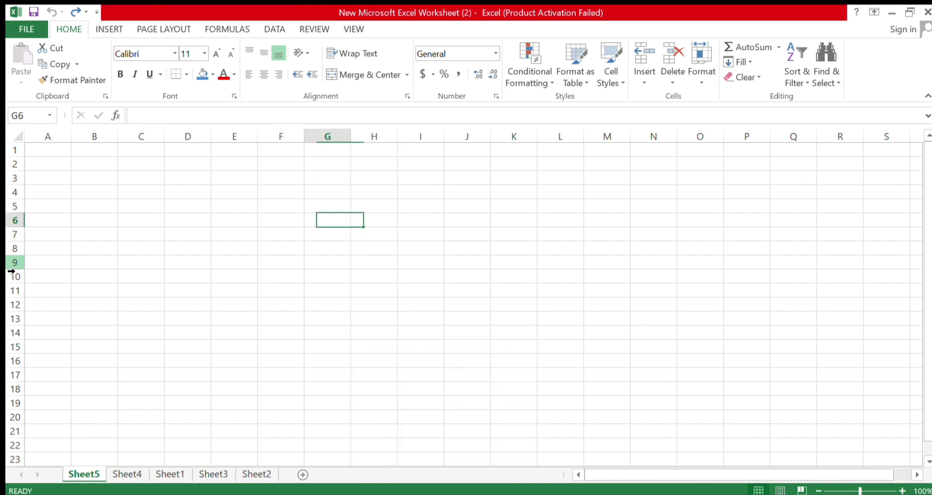
pyautogui.press('Right')
pyautogui.press('Left')
# Move to F6 and enter a person's first name
pyautogui.press('Right')
pyautogui.press('Left')
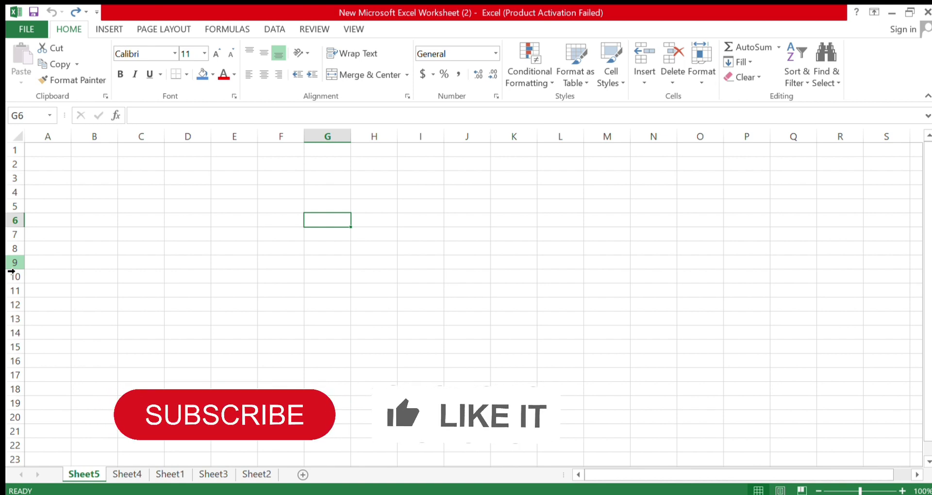
pyautogui.press('Left')
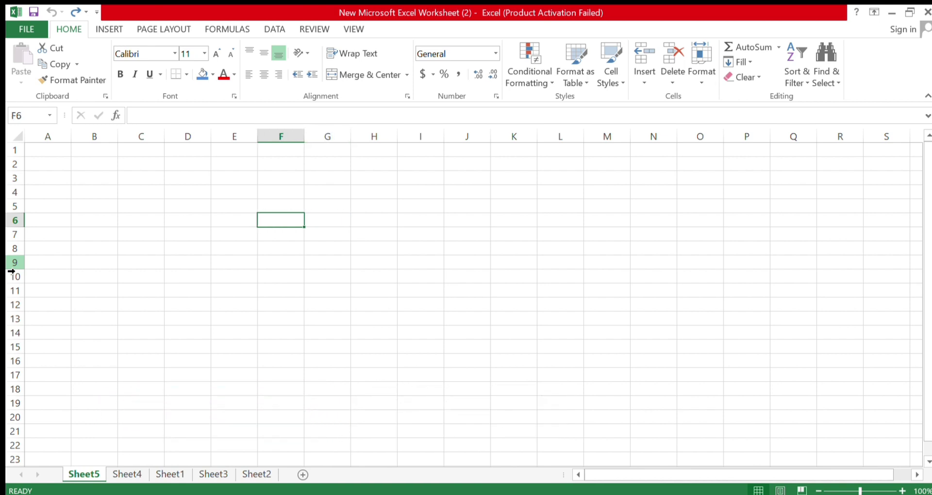
pyautogui.write('Arpita')
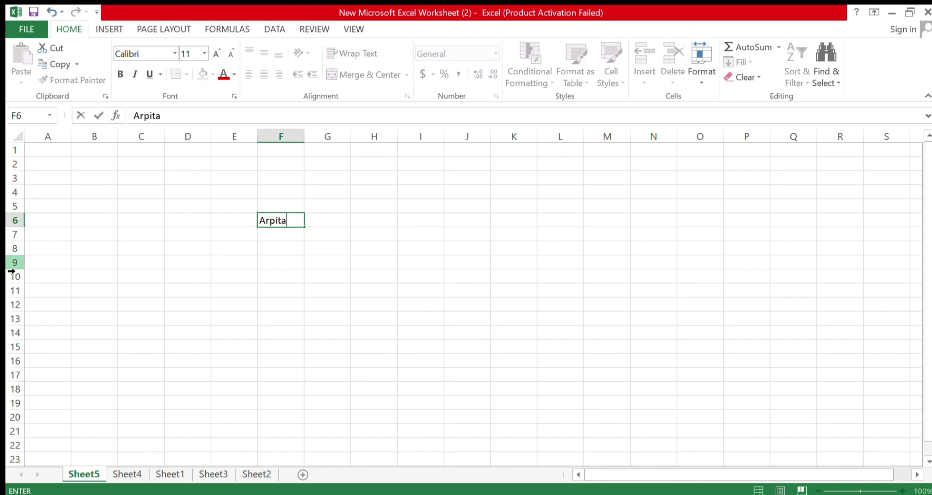
pyautogui.press('Return')
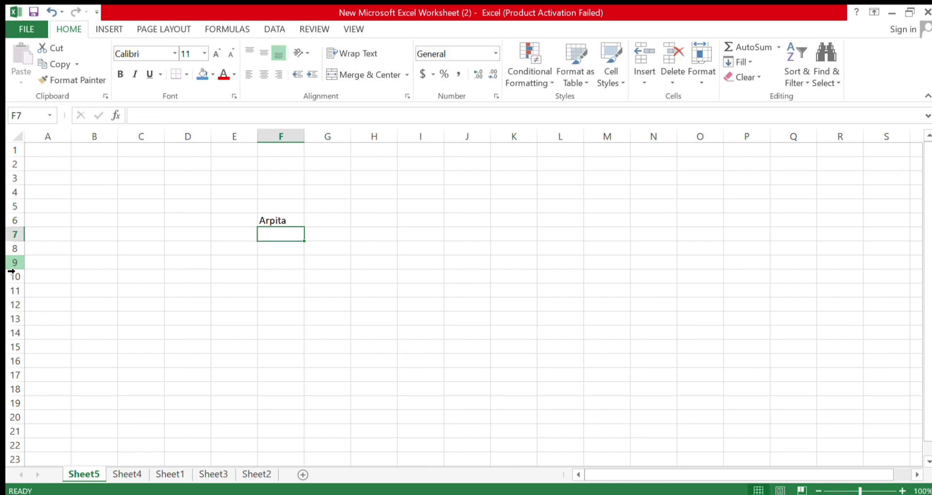
# Overwrite F6 with a surname, then undo to keep the first name
pyautogui.press('Up')
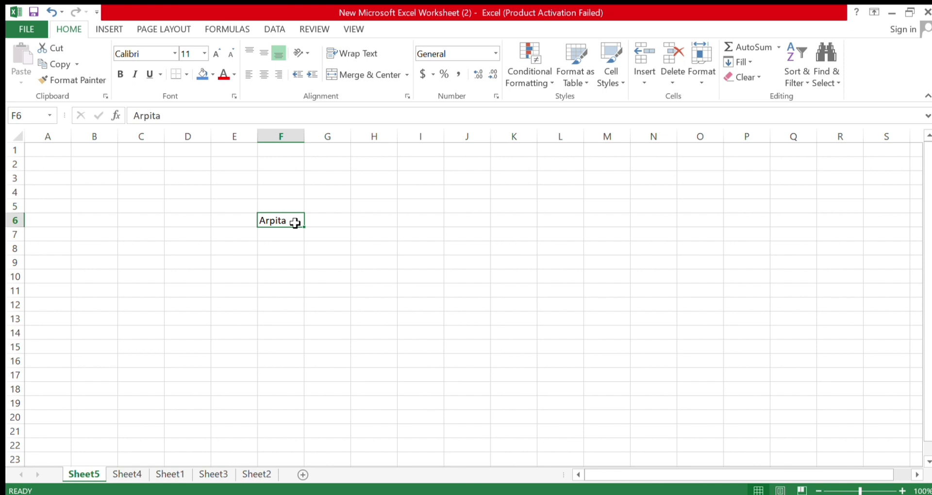
pyautogui.write('Singh')
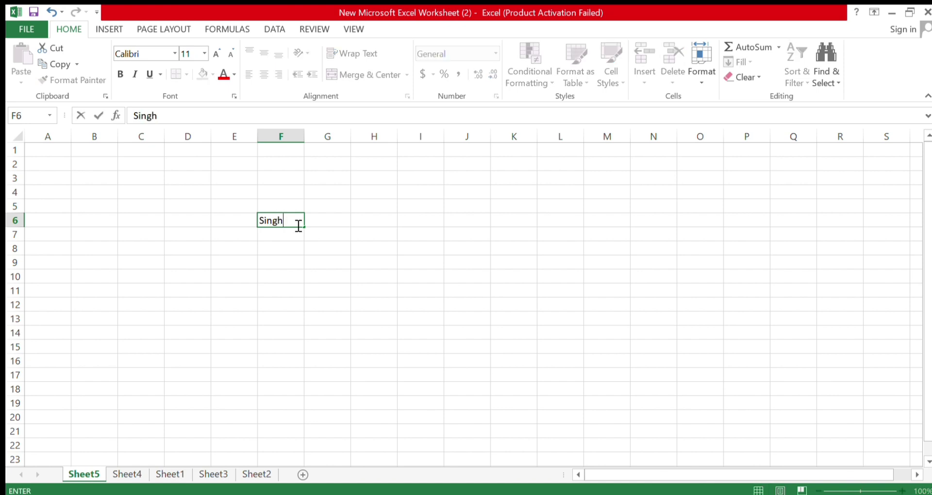
pyautogui.press('Return')
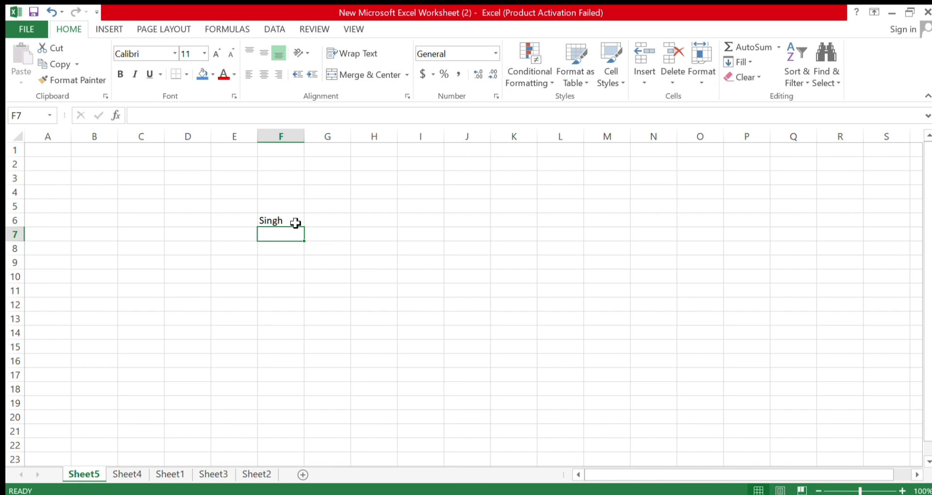
pyautogui.hotkey('ctrl', 'z')
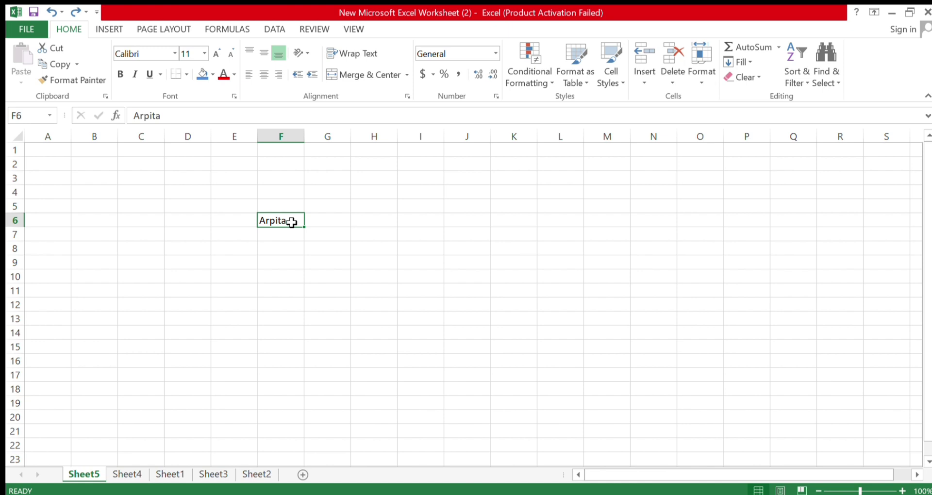
# Add the middle name and surname after the first name in F6 to form the full name
pyautogui.doubleClick(293, 224)
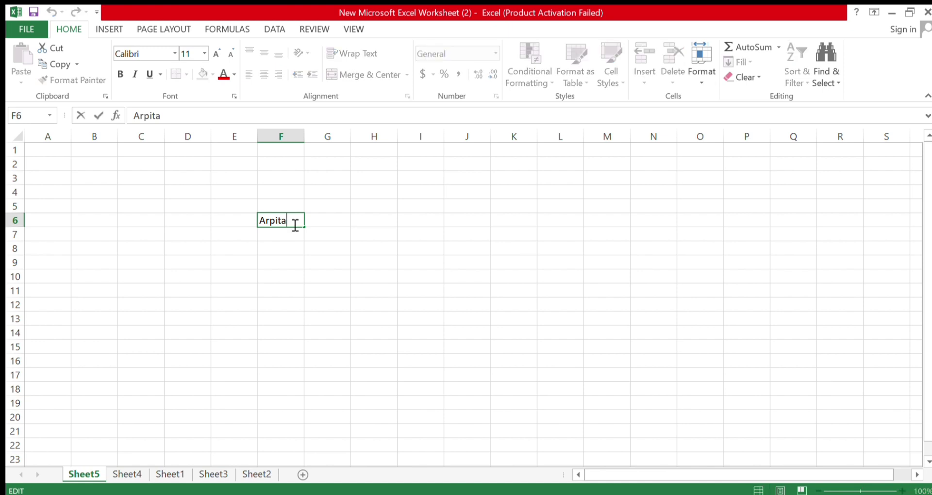
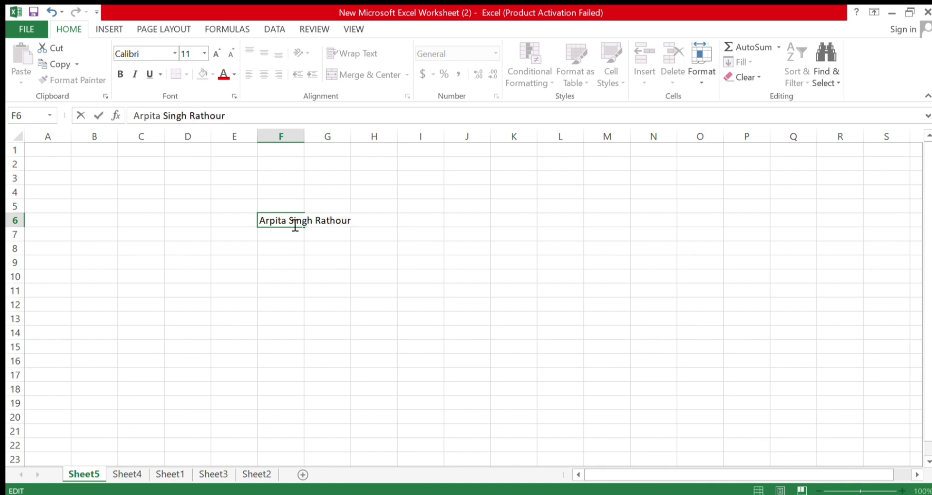
pyautogui.press('Return')
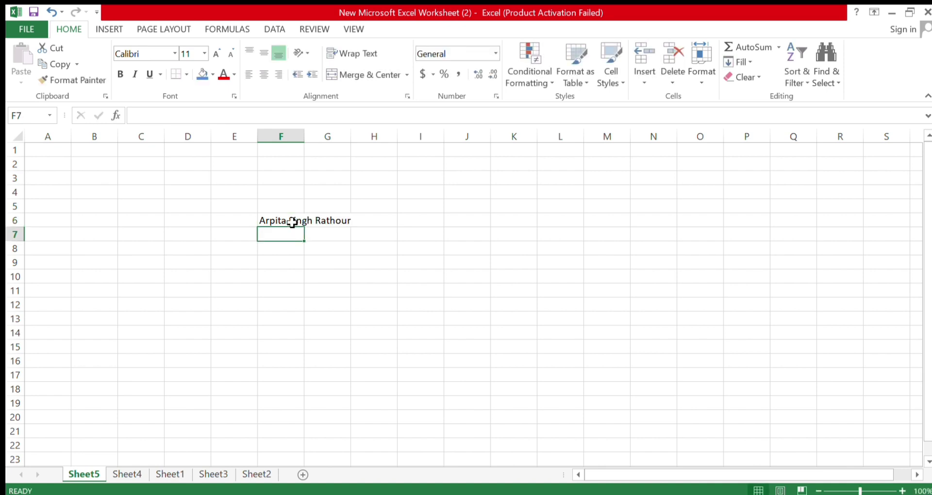
pyautogui.click(292, 222)
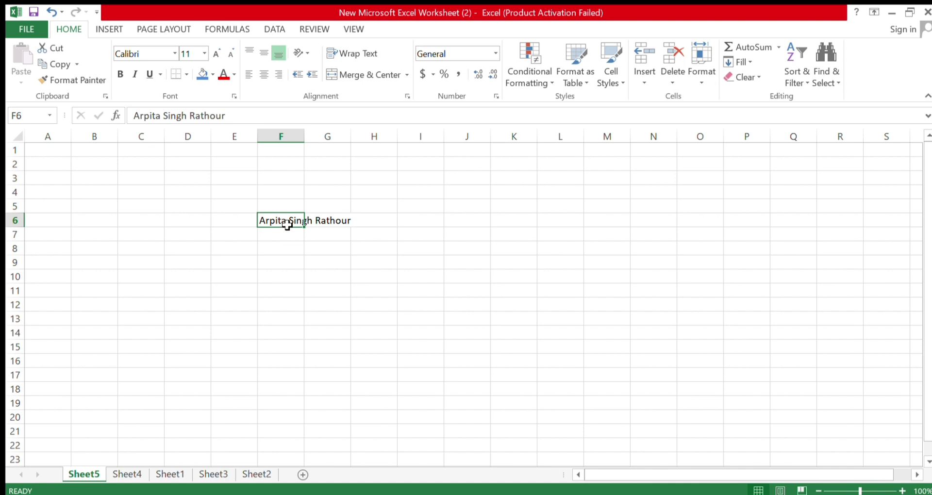
pyautogui.click(284, 245)
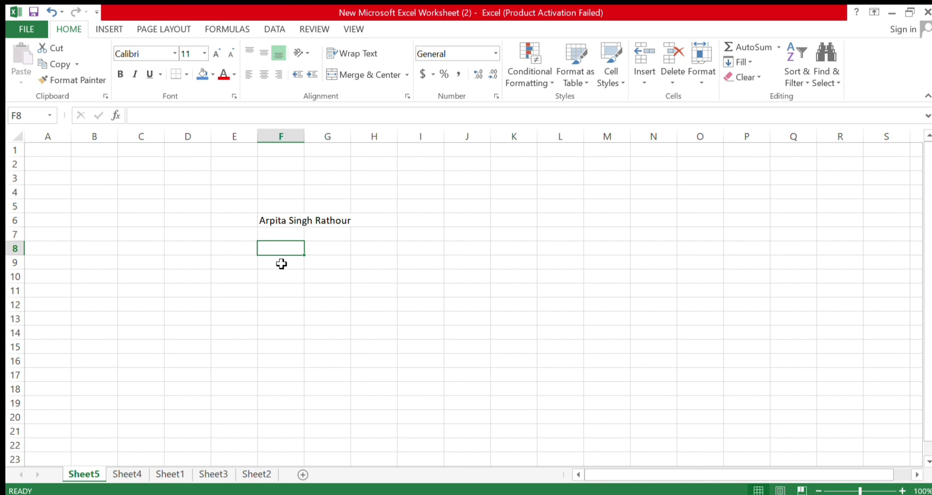
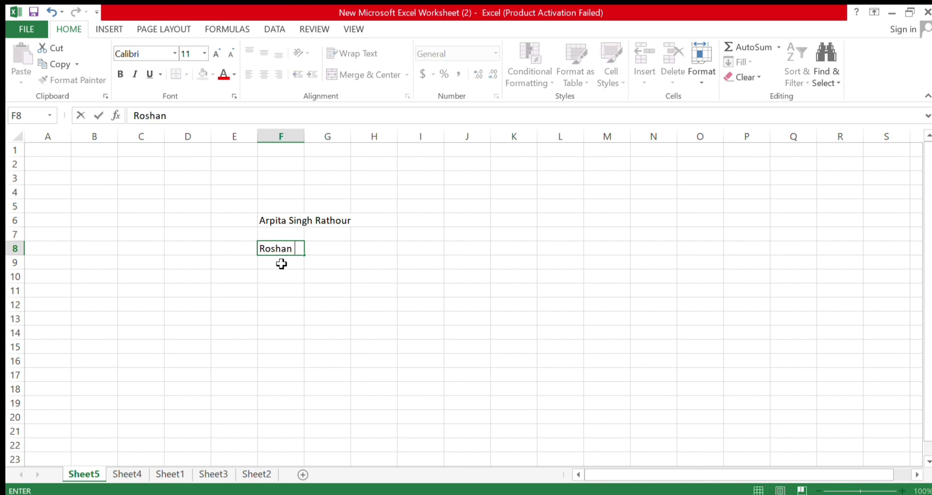
# Enter a second person's first name in F8, then add a surname and undo it
pyautogui.press('Return')
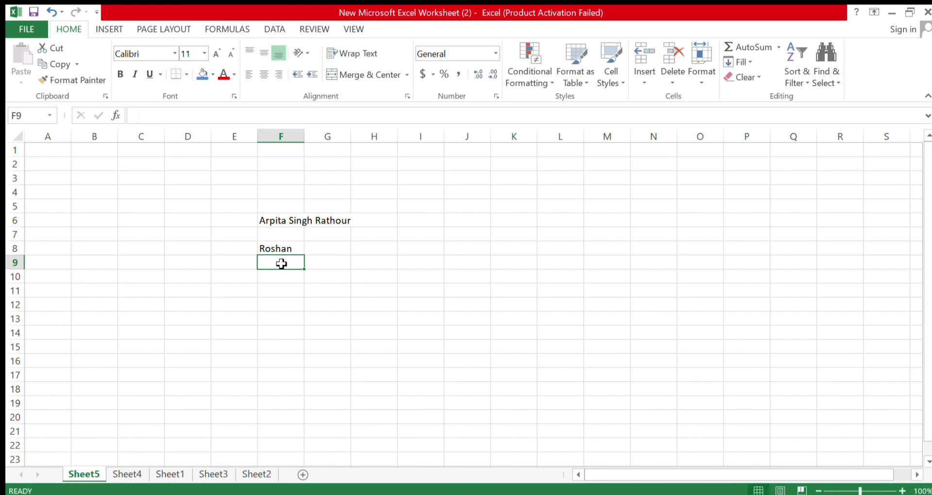
pyautogui.press('Up')
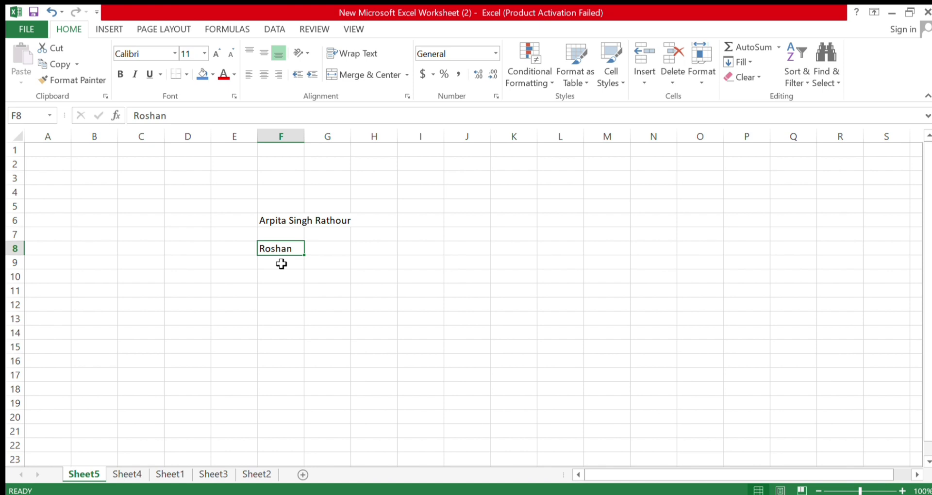
pyautogui.press('F2')
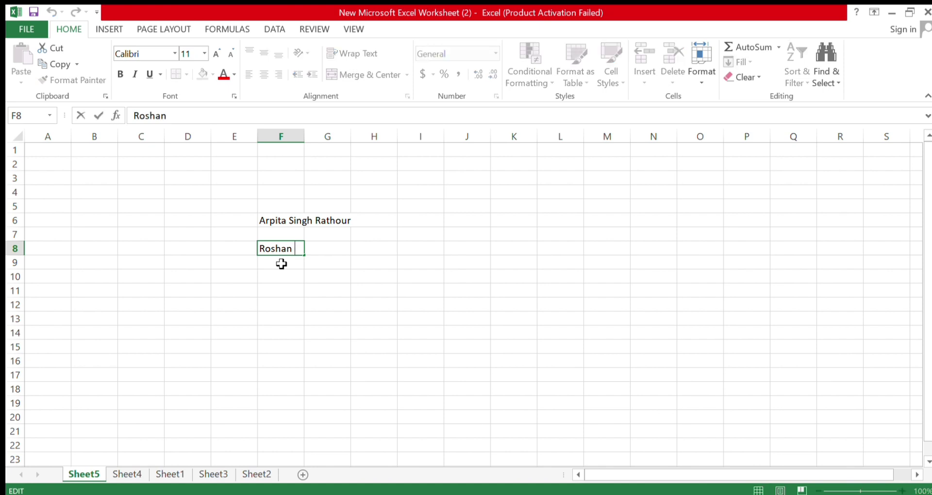
pyautogui.press('Return')
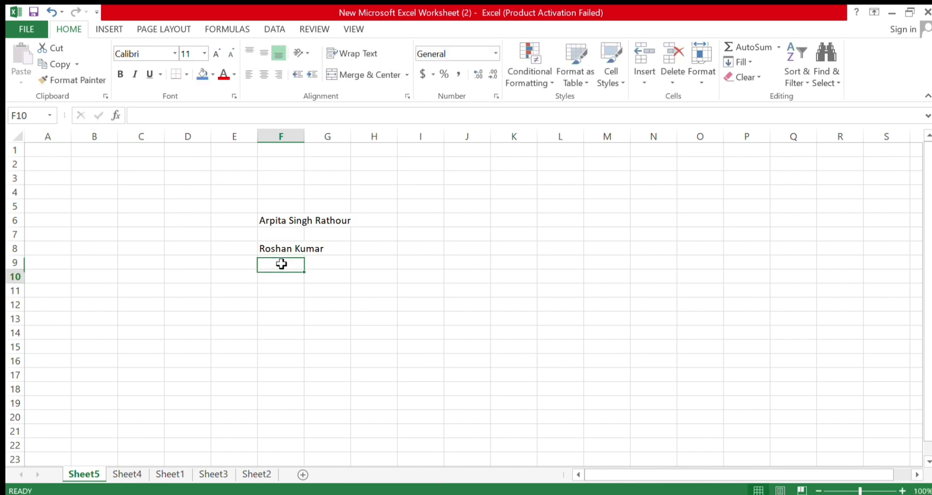
pyautogui.hotkey('ctrl', 'z')
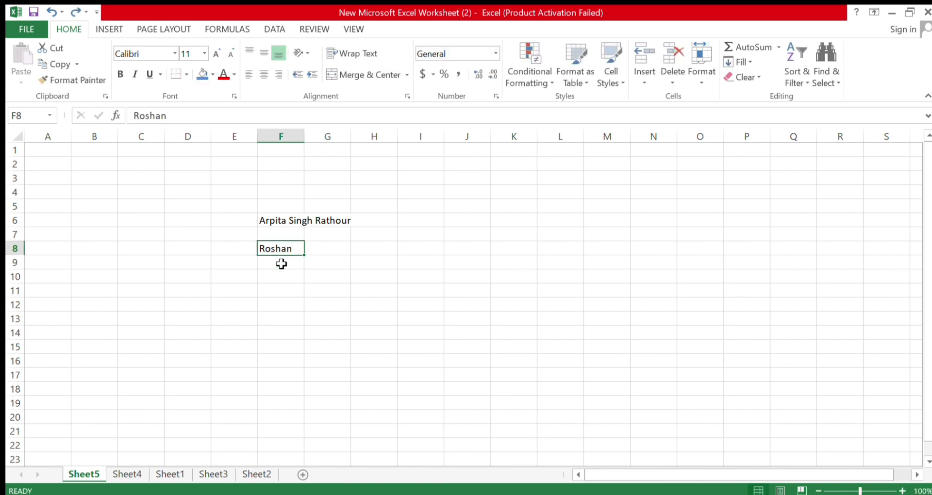
pyautogui.press('F2')
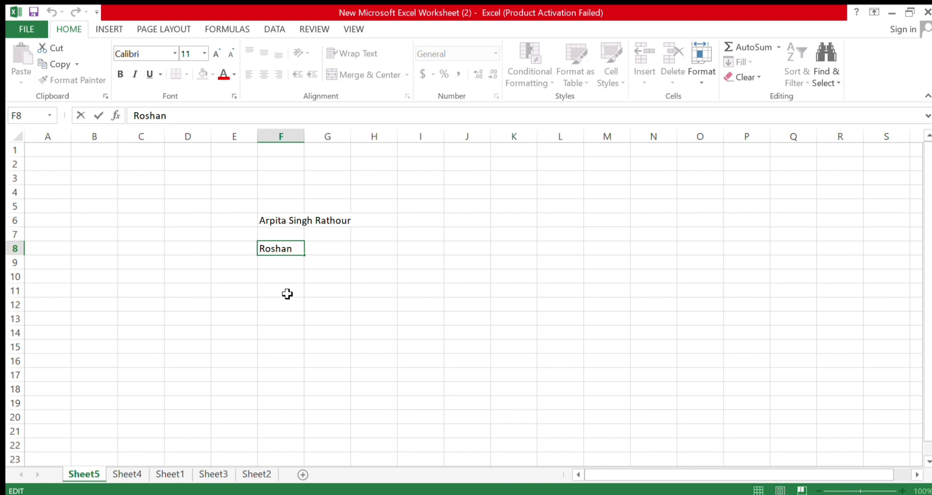
pyautogui.press('Return')
pyautogui.press('Up')
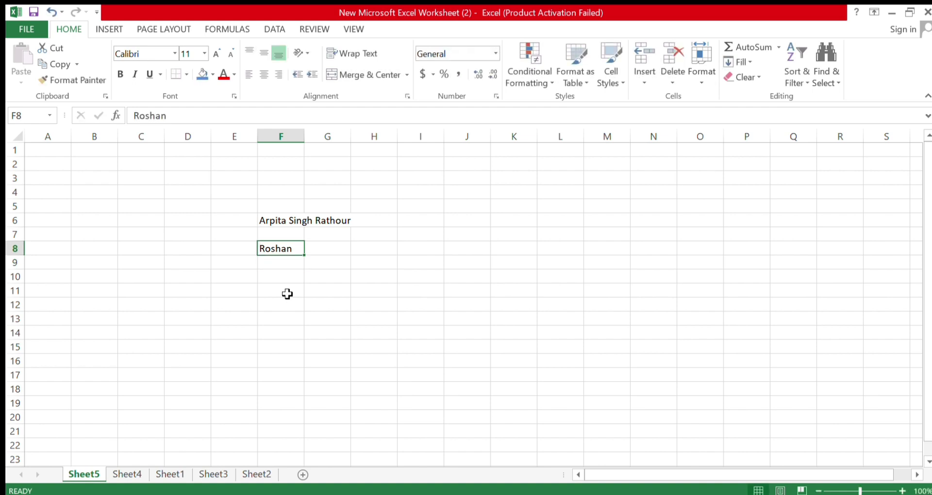
pyautogui.press('Right')
pyautogui.press('Left')
pyautogui.press('Left')
pyautogui.press('Left')
pyautogui.press('Left')
pyautogui.press('Left')
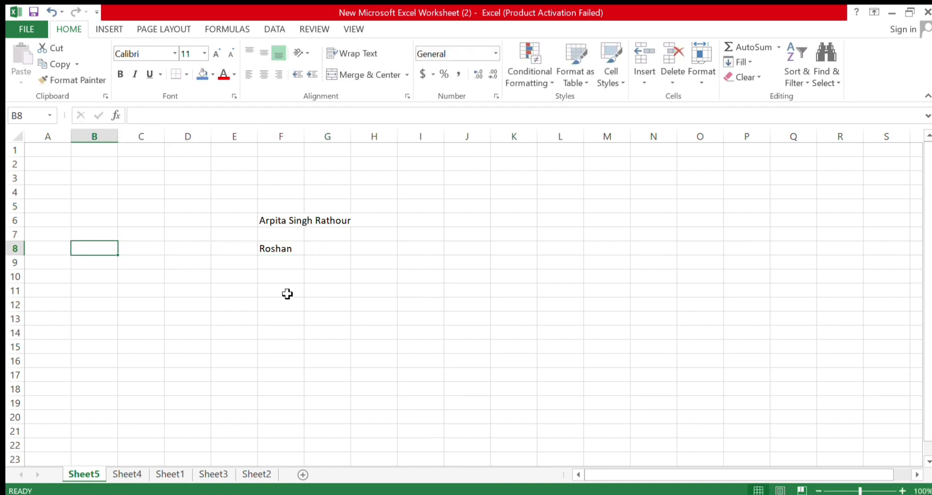
pyautogui.press('Right')
pyautogui.press('Right')
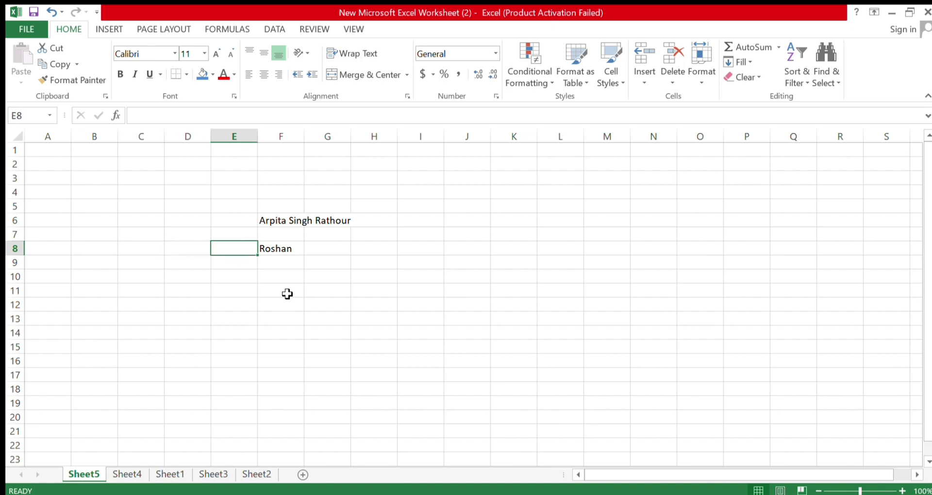
pyautogui.press('Left')
pyautogui.press('Left')
pyautogui.press('Left')
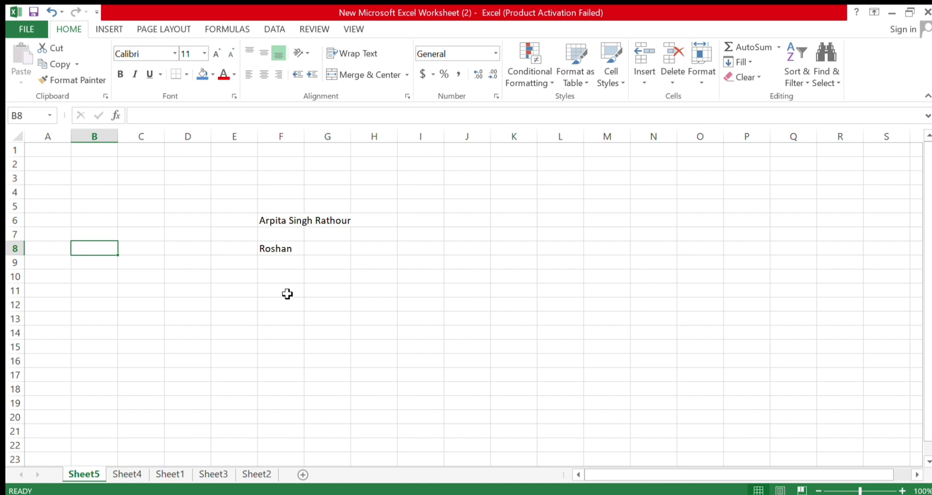
pyautogui.press('Right')
pyautogui.press('Right')
pyautogui.press('Right')
pyautogui.press('Right')
pyautogui.press('Right')
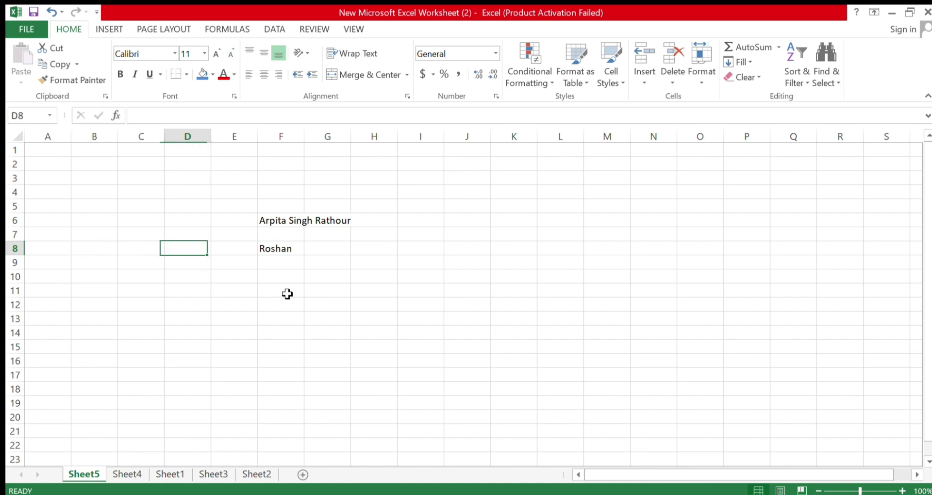
pyautogui.press('Right')
pyautogui.press('Right')
pyautogui.press('Right')
pyautogui.press('Right')
pyautogui.press('Right')
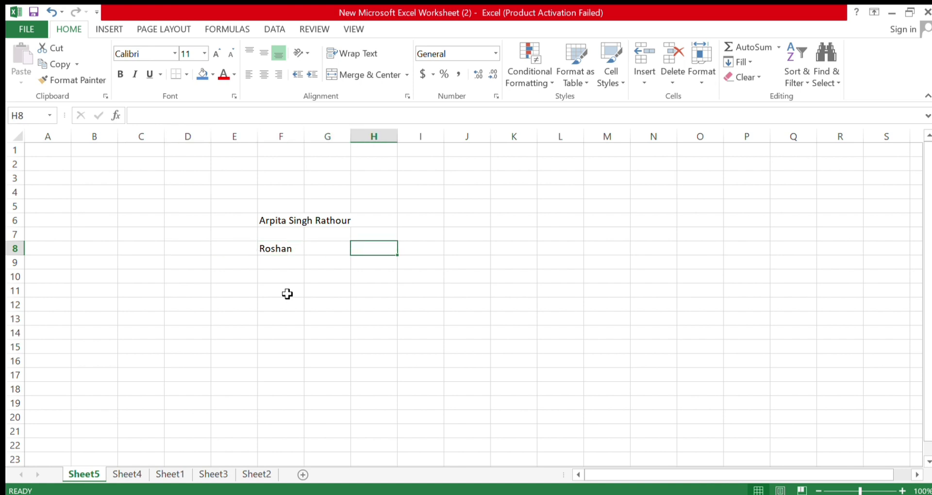
pyautogui.press('Right')
pyautogui.press('Right')
pyautogui.press('Right')
pyautogui.press('Right')
pyautogui.press('Right')
pyautogui.press('Right')
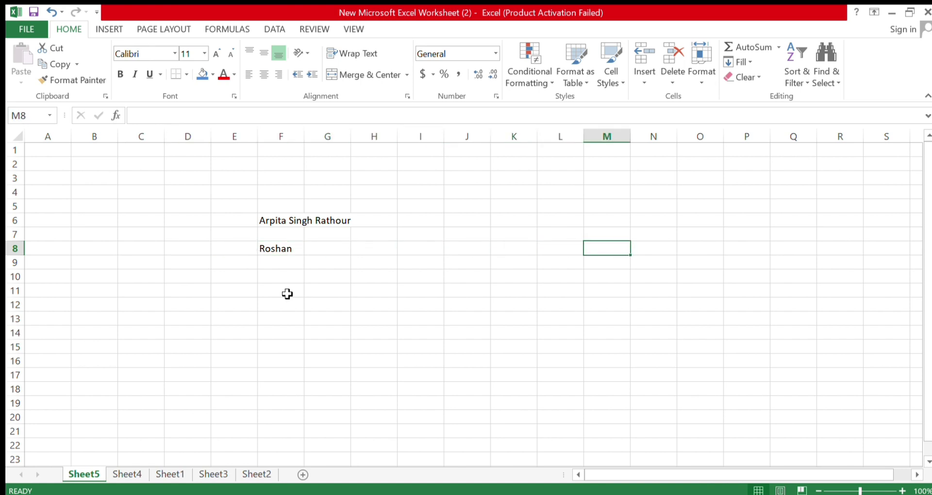
pyautogui.press('Right')
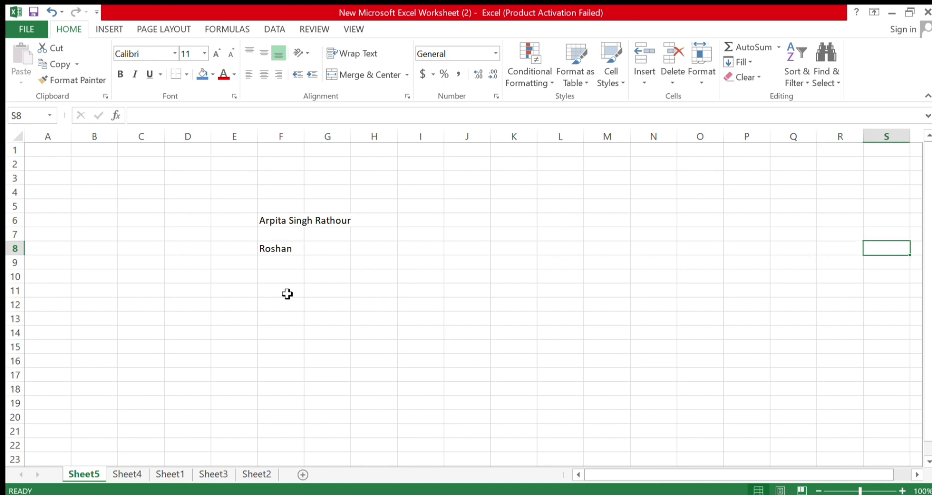
pyautogui.press('Left')
pyautogui.press('Left')
pyautogui.press('Left')
pyautogui.press('Left')
pyautogui.press('Left')
pyautogui.press('Left')
pyautogui.press('Left')
pyautogui.press('Left')
pyautogui.press('Left')
pyautogui.press('Left')
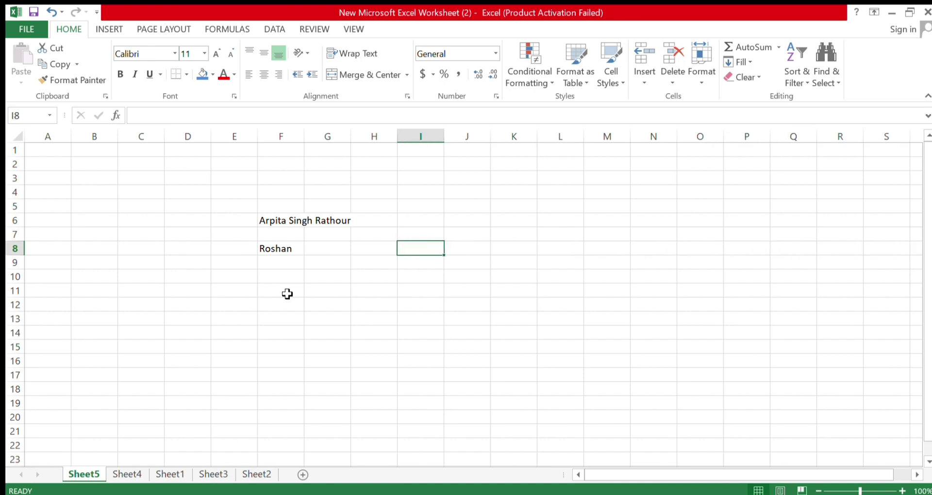
pyautogui.press('Right')
pyautogui.press('Right')
pyautogui.press('Right')
pyautogui.press('Right')
pyautogui.press('Right')
pyautogui.press('Right')
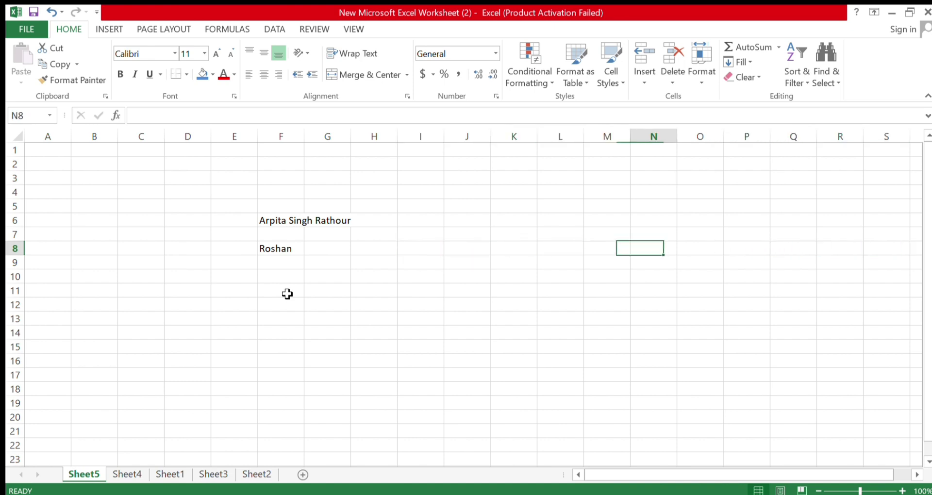
pyautogui.press('Right')
pyautogui.press('Right')
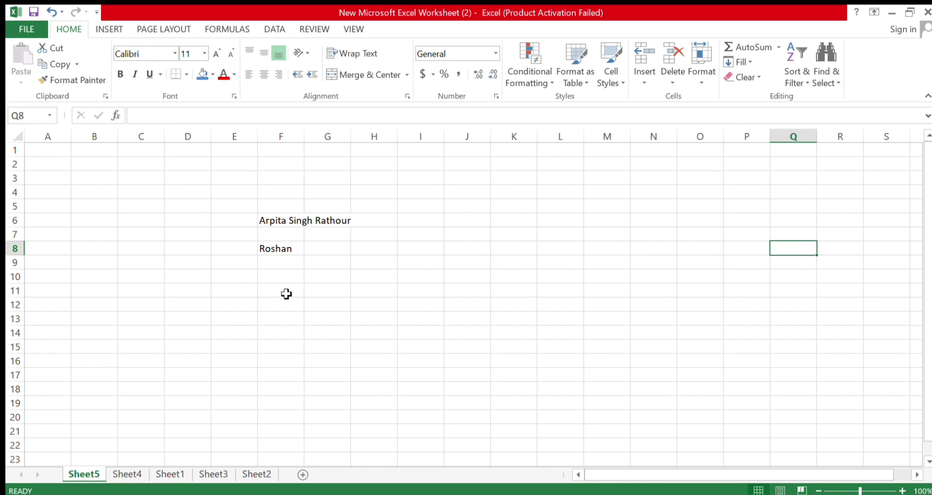
pyautogui.press('Left')
pyautogui.press('Left')
pyautogui.press('Left')
pyautogui.press('Left')
pyautogui.press('Left')
pyautogui.press('Left')
pyautogui.press('Left')
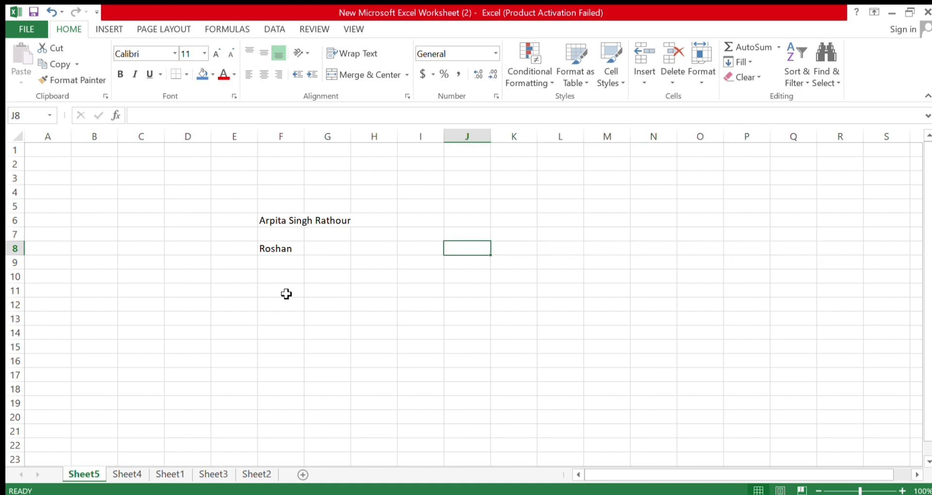
pyautogui.press('Down')
pyautogui.press('Down')
pyautogui.press('Down')
pyautogui.press('Down')
pyautogui.press('Down')
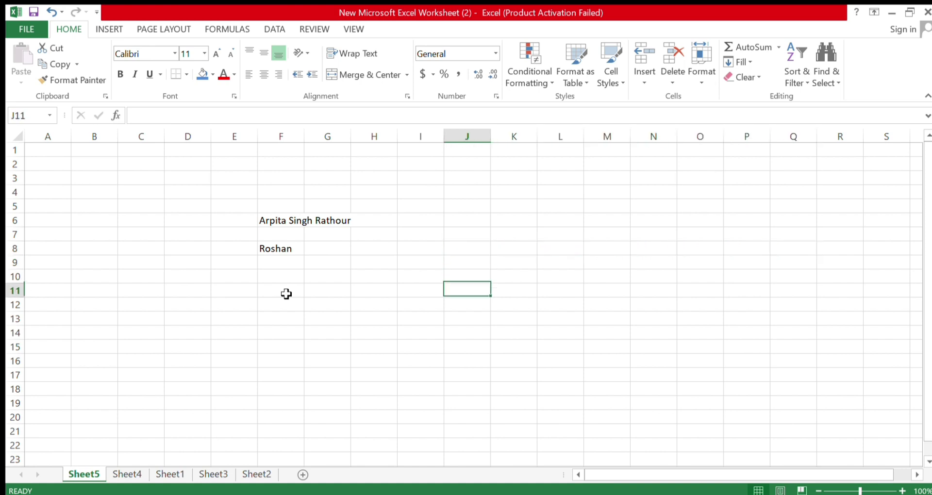
pyautogui.press('Down')
pyautogui.press('Down')
pyautogui.press('Down')
pyautogui.press('Down')
pyautogui.press('Down')
pyautogui.press('Down')
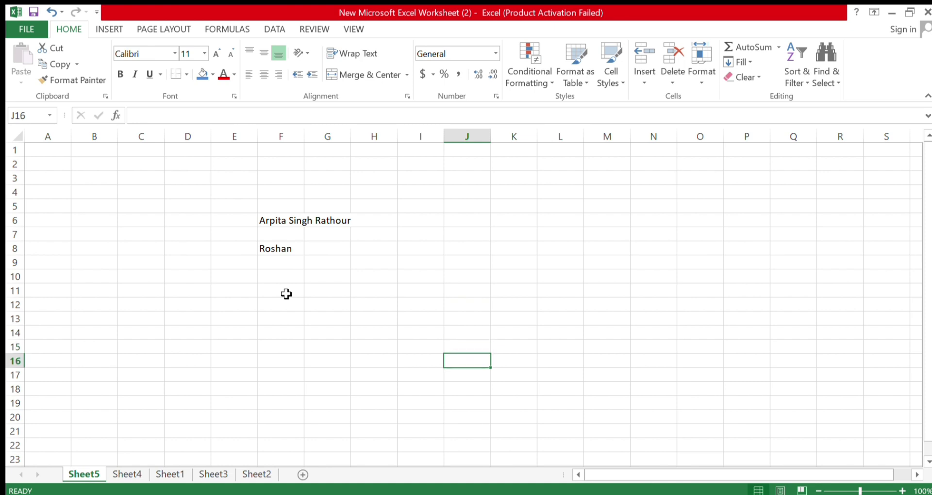
pyautogui.press('Down')
pyautogui.press('Down')
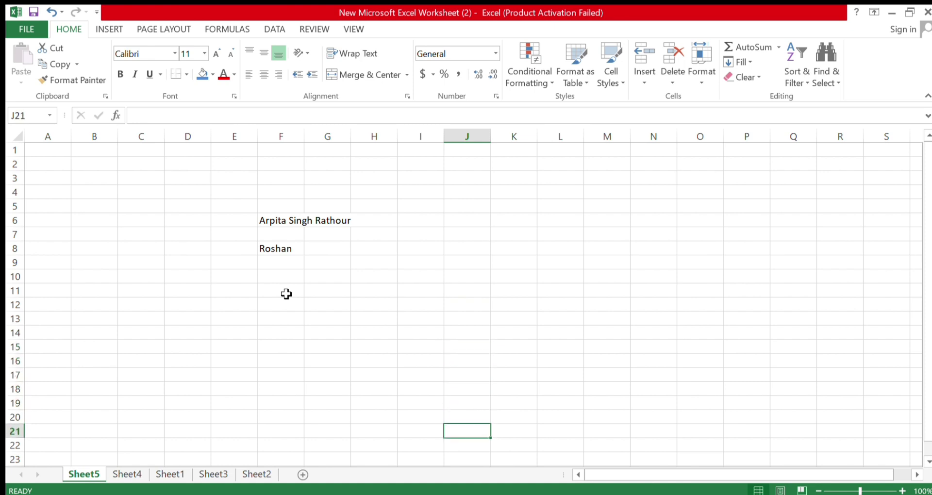
pyautogui.press('Up')
pyautogui.press('Up')
pyautogui.press('Up')
pyautogui.press('Up')
pyautogui.press('Up')
pyautogui.press('Up')
pyautogui.press('Up')
pyautogui.press('Up')
pyautogui.press('Up')
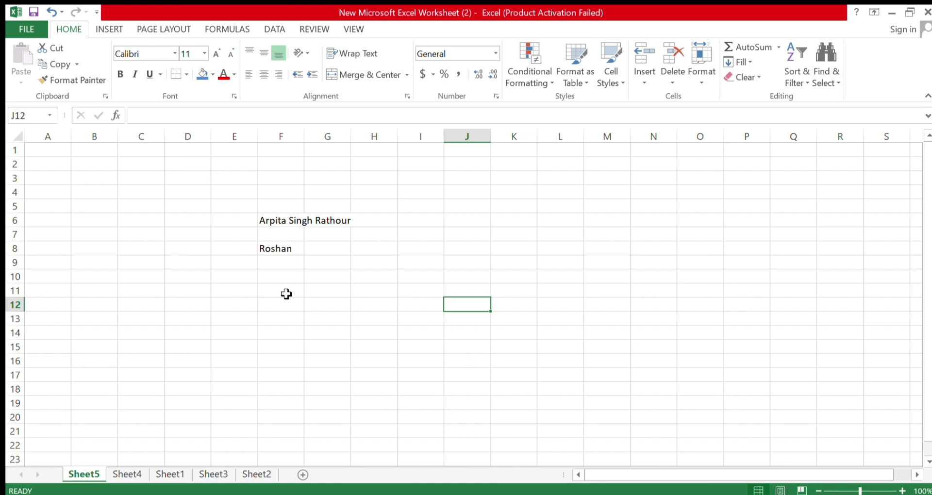
pyautogui.press('Left')
pyautogui.press('Down')
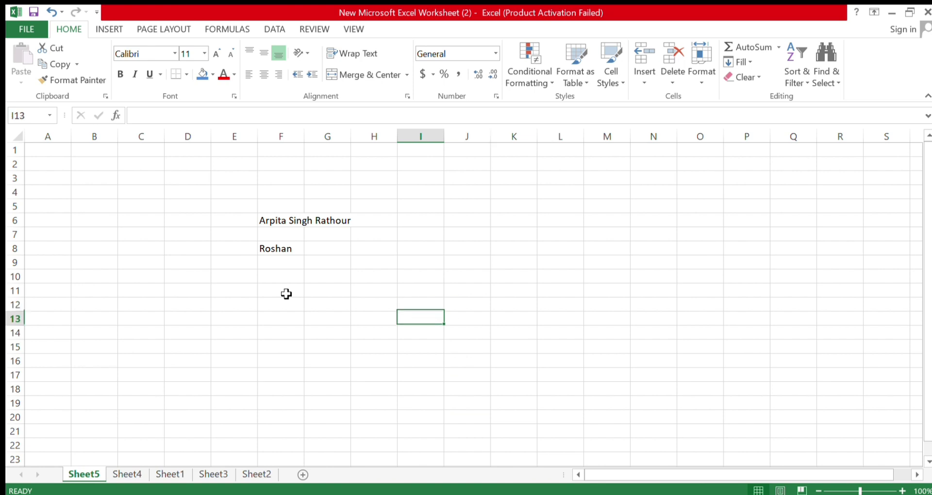
pyautogui.press('Left')
pyautogui.press('Right')
pyautogui.press('Up')
pyautogui.press('Down')
pyautogui.press('Right')
pyautogui.press('Right')
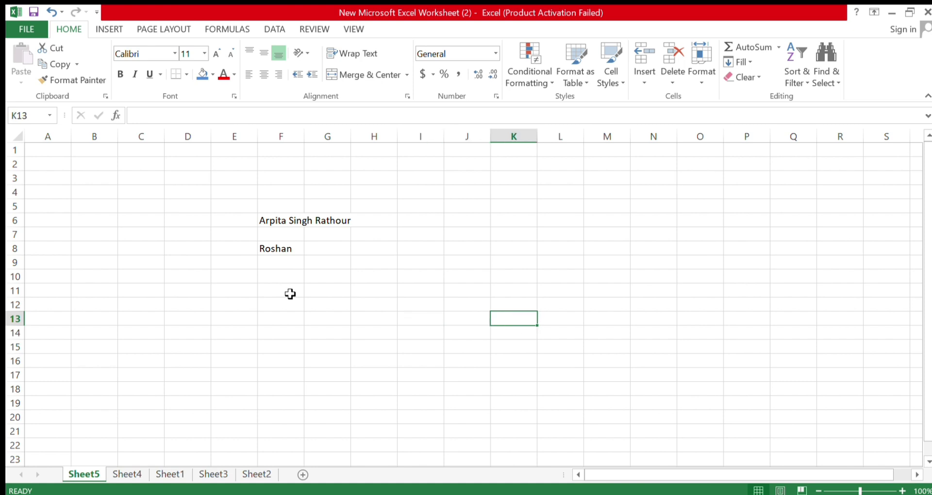
pyautogui.press('Left')
pyautogui.press('Left')
pyautogui.press('Left')
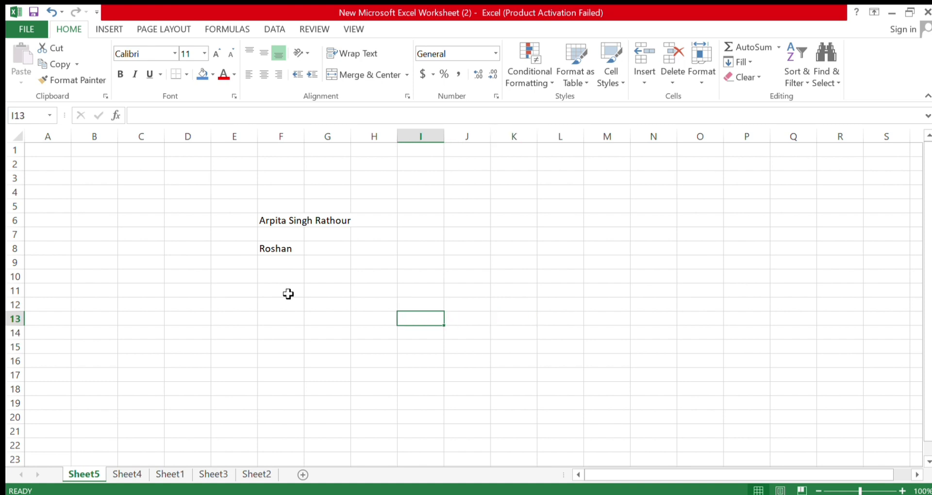
pyautogui.press('Right')
pyautogui.press('Left')
pyautogui.press('Left')
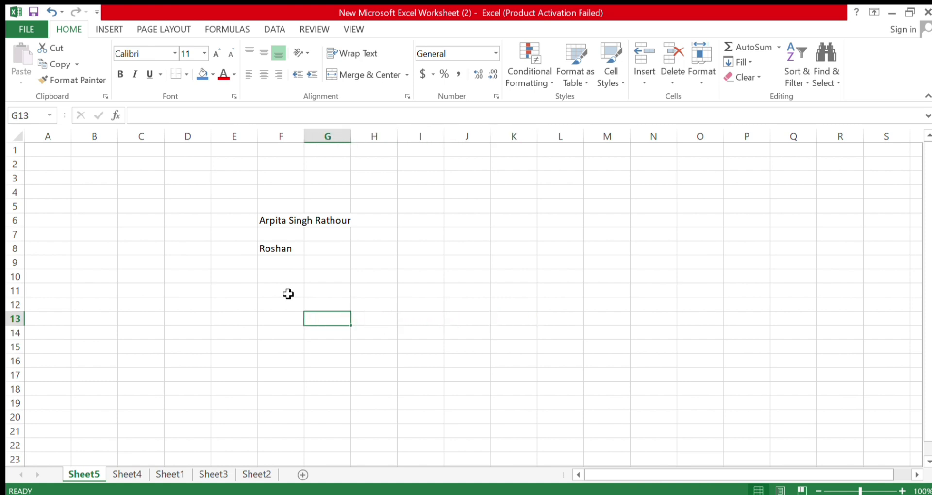
pyautogui.press('Left')
pyautogui.press('Left')
pyautogui.press('Left')
pyautogui.press('Left')
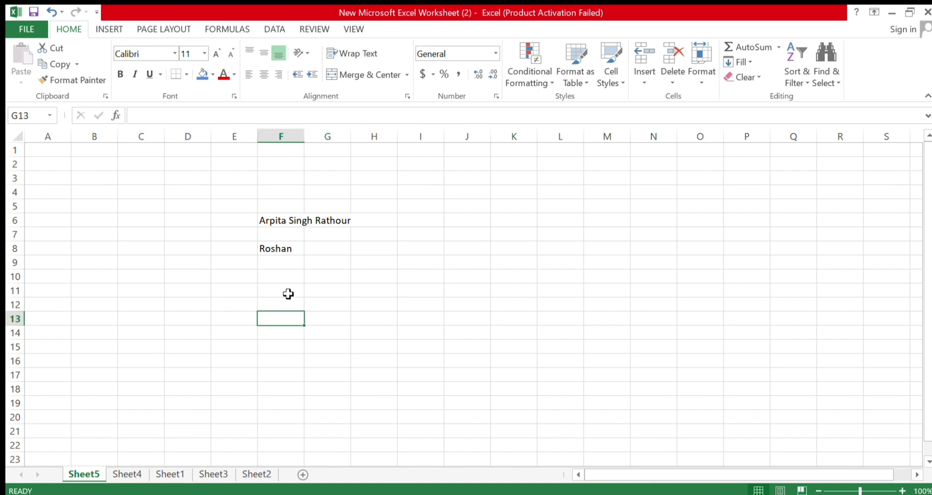
pyautogui.press('Left')
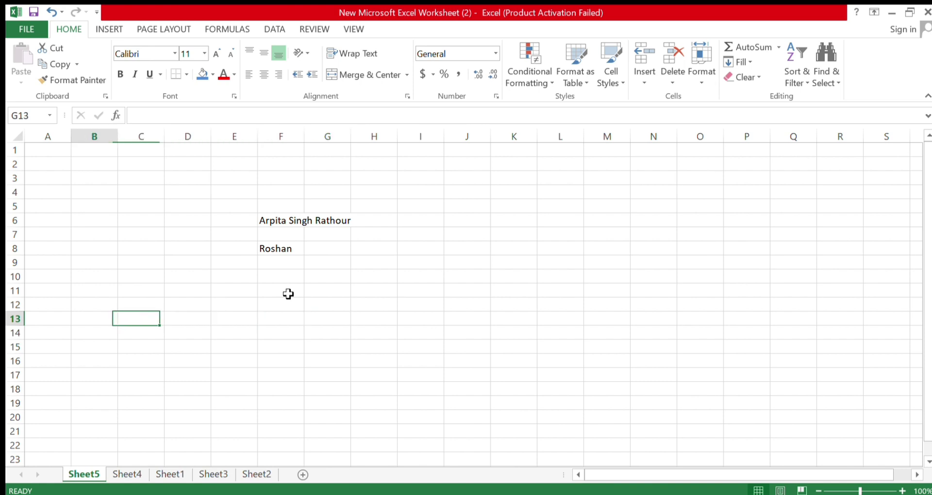
pyautogui.press('Left')
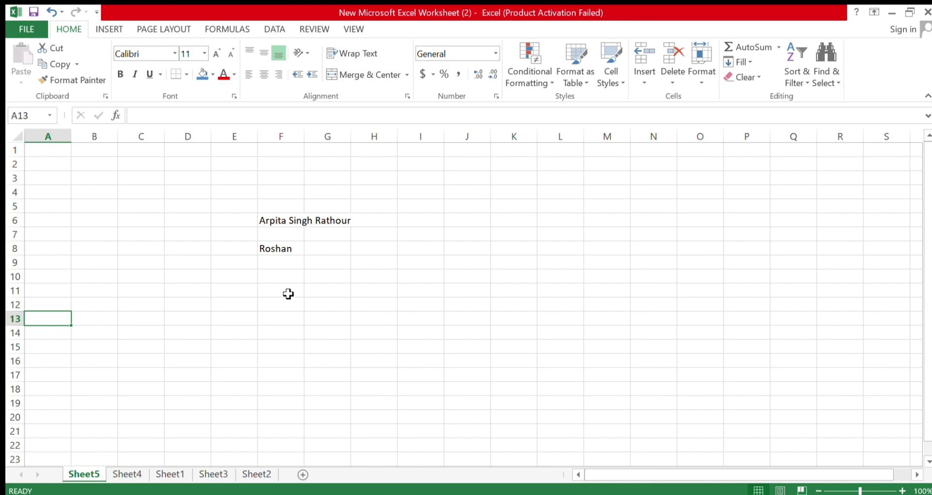
pyautogui.press('Right')
pyautogui.press('Right')
pyautogui.press('Right')
pyautogui.press('Right')
pyautogui.press('Right')
pyautogui.press('Right')
pyautogui.press('Right')
pyautogui.press('Right')
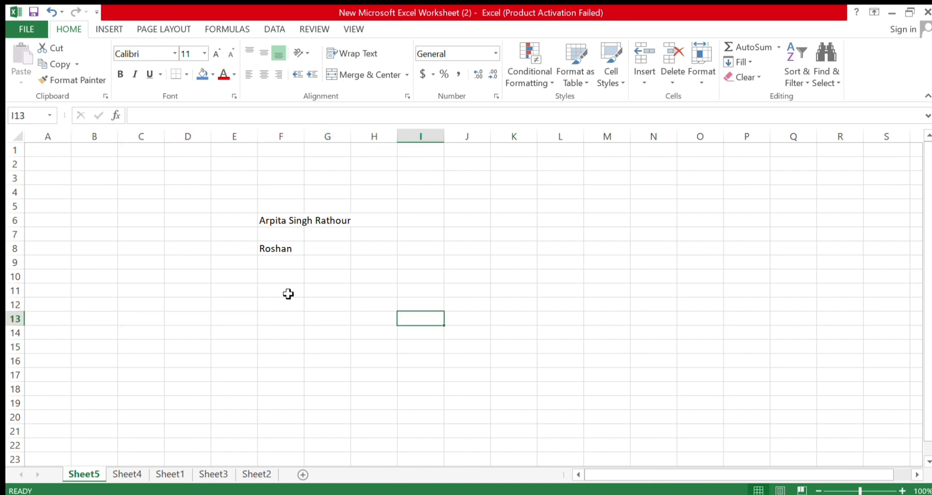
pyautogui.press('Left')
pyautogui.press('Right')
pyautogui.press('Down')
pyautogui.press('Up')
pyautogui.click(293, 246)
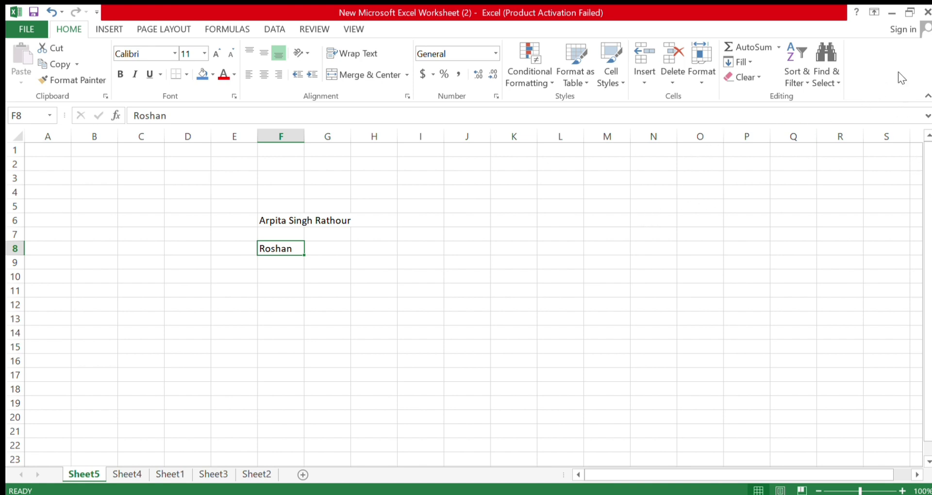
pyautogui.click(291, 220)
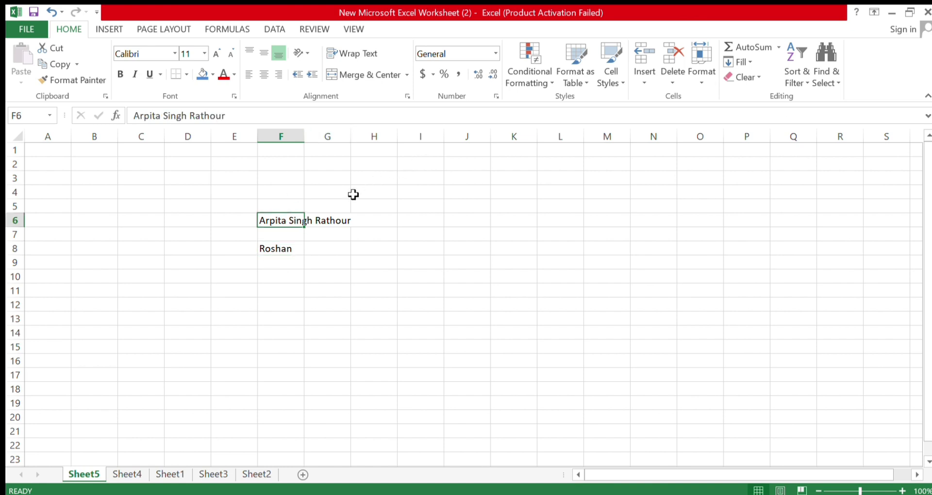
pyautogui.click(288, 280)
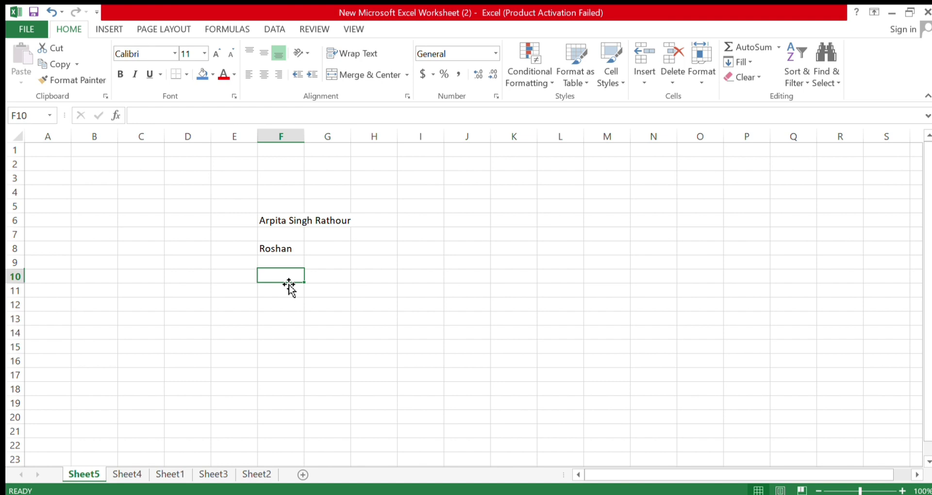
pyautogui.click(287, 222)
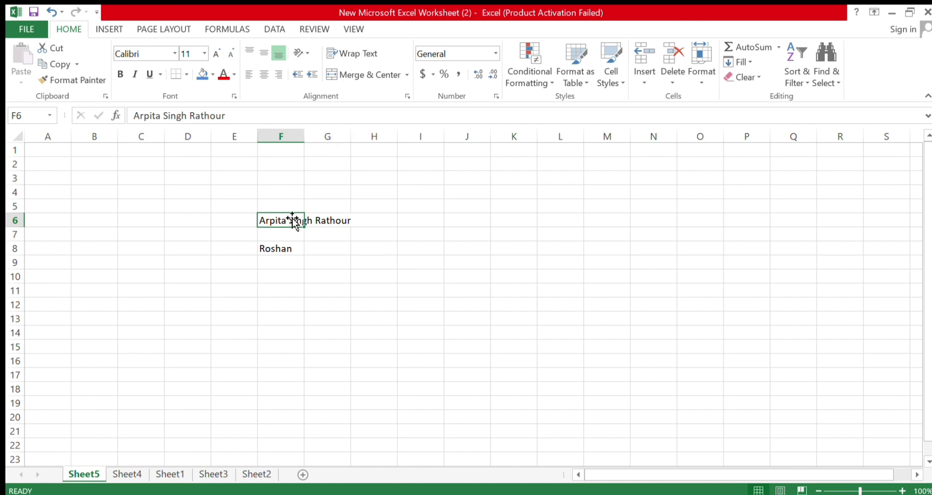
# Widen column F by dragging, then AutoFit it to the full name in F6
pyautogui.moveTo(306, 138); pyautogui.dragTo(386, 160)
pyautogui.click(340, 245)
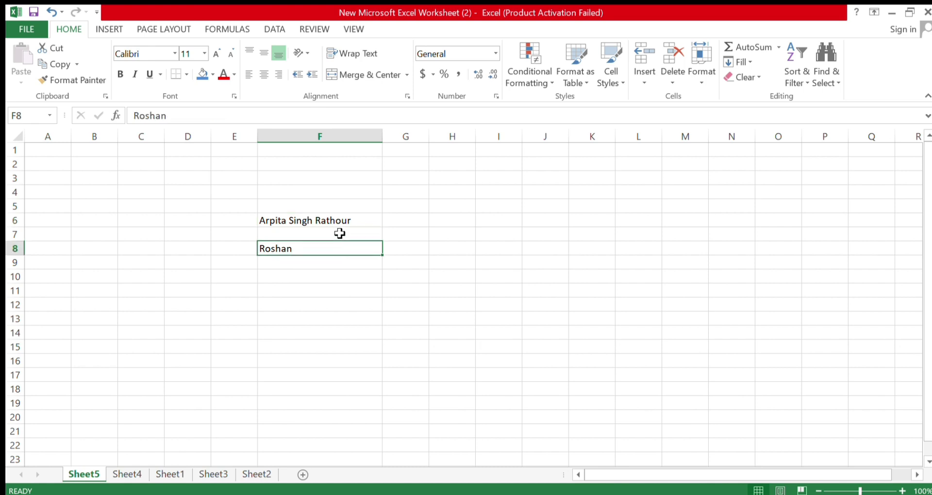
pyautogui.click(342, 224)
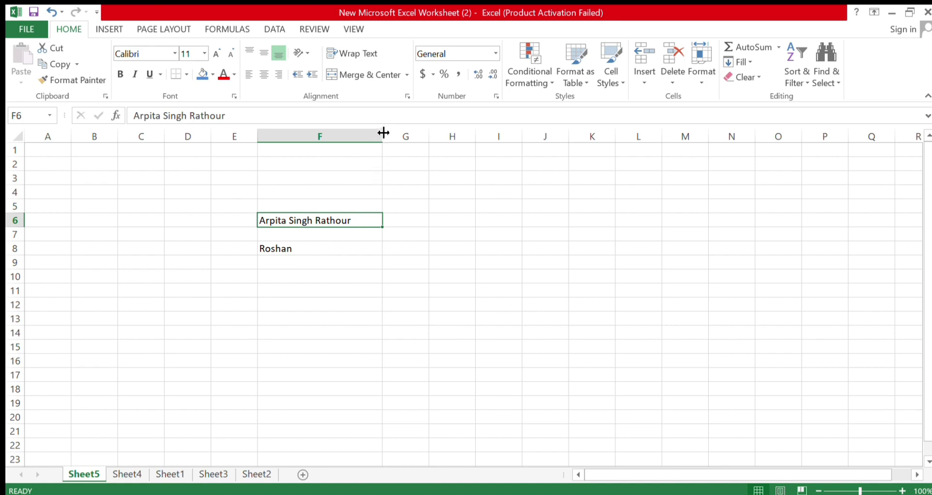
pyautogui.doubleClick(383, 133)
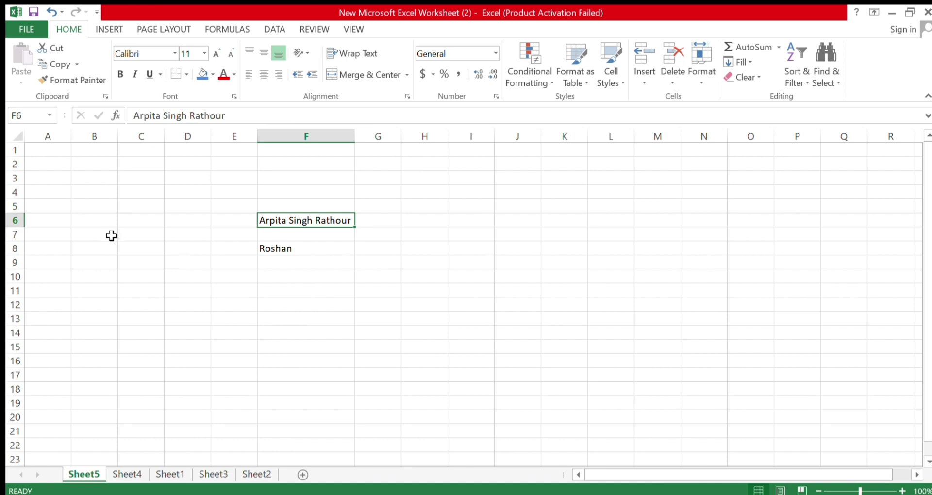
# Enter 1 in B3 and 2 in B4
pyautogui.click(101, 209)
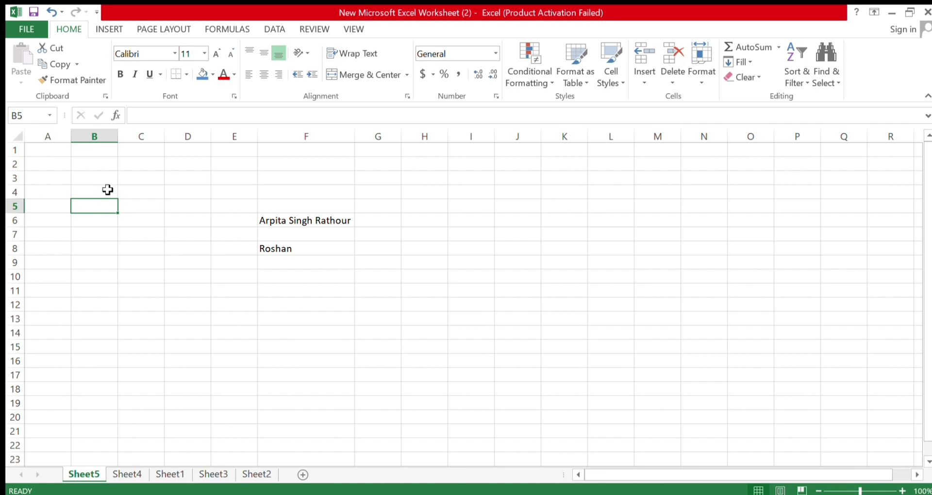
pyautogui.click(107, 191)
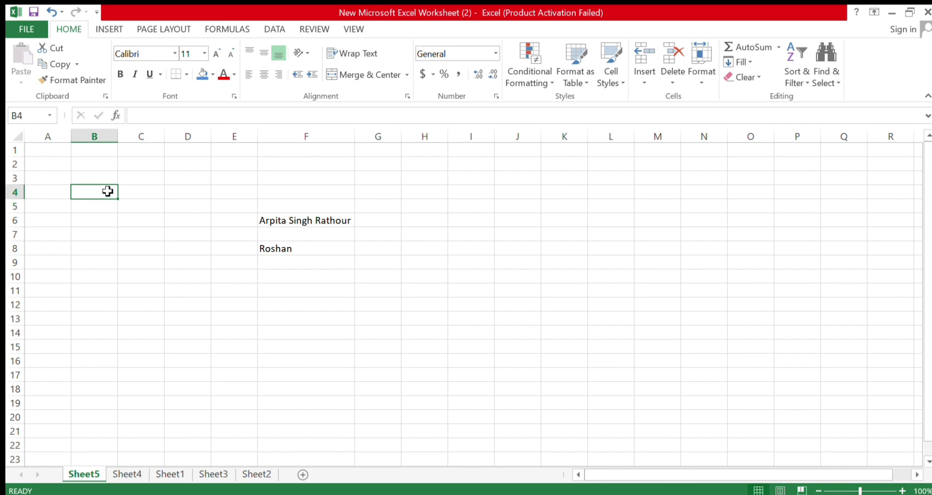
pyautogui.click(105, 182)
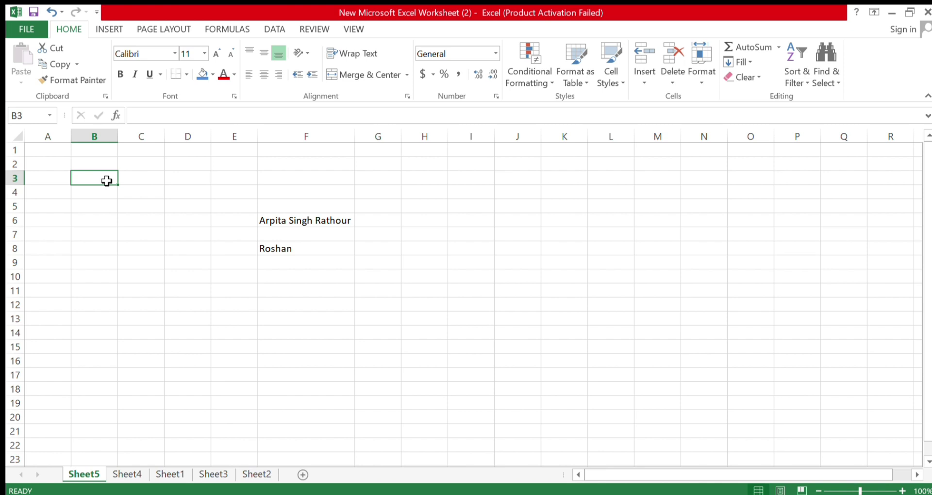
pyautogui.write('1')
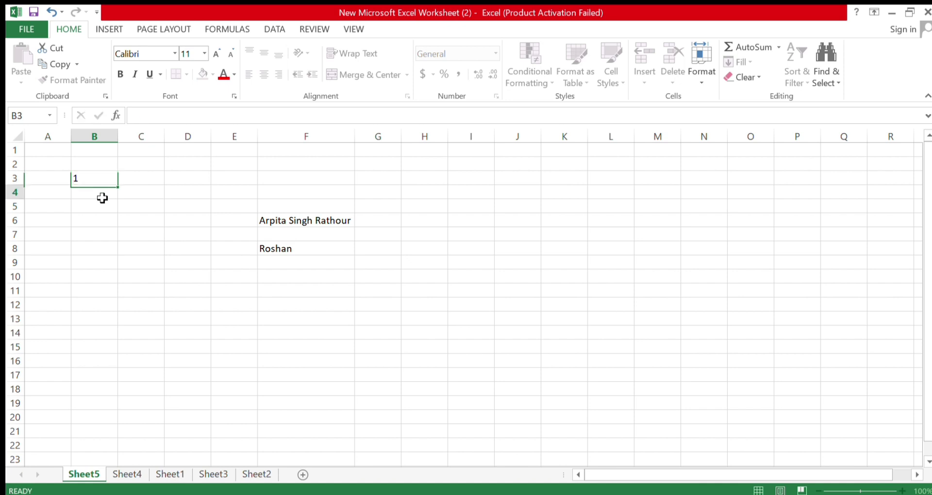
pyautogui.press('Return')
pyautogui.write('2')
pyautogui.click(94, 251)
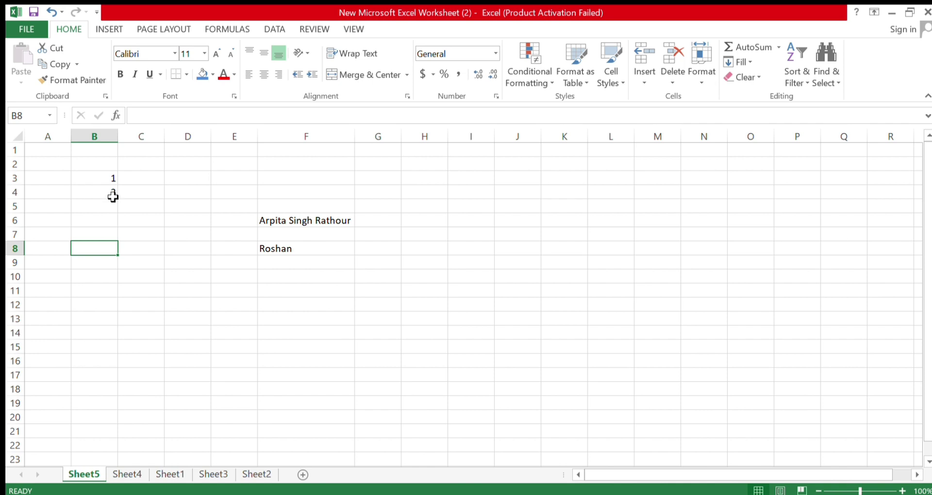
# Select B3:B4 and AutoFill the number series down column B to 21 in B23
pyautogui.click(106, 178)
pyautogui.moveTo(105, 178); pyautogui.dragTo(108, 192)
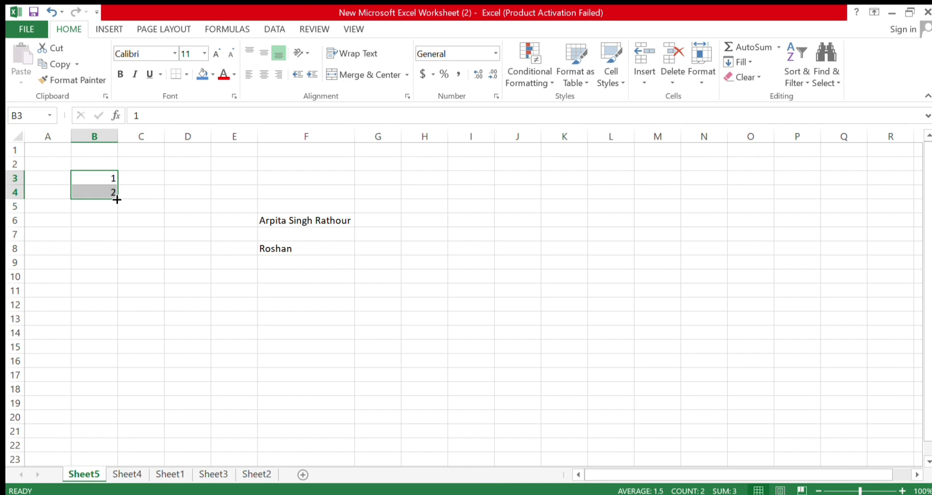
pyautogui.moveTo(117, 199); pyautogui.dragTo(120, 449)
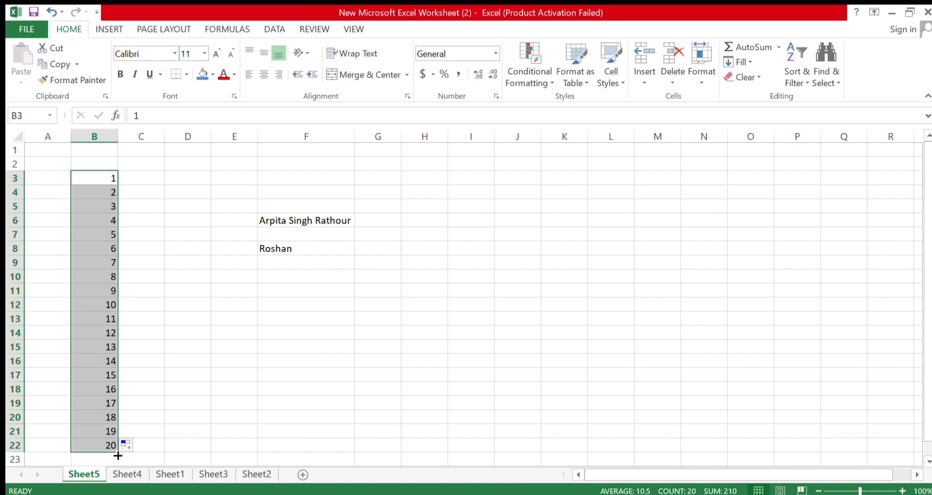
pyautogui.moveTo(118, 452); pyautogui.dragTo(125, 473)
pyautogui.scroll(2, 186, 361)
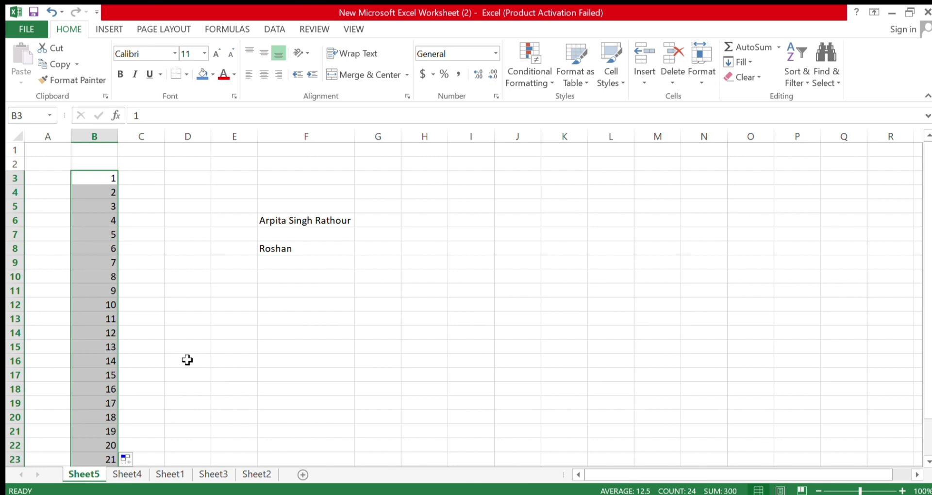
pyautogui.click(152, 183)
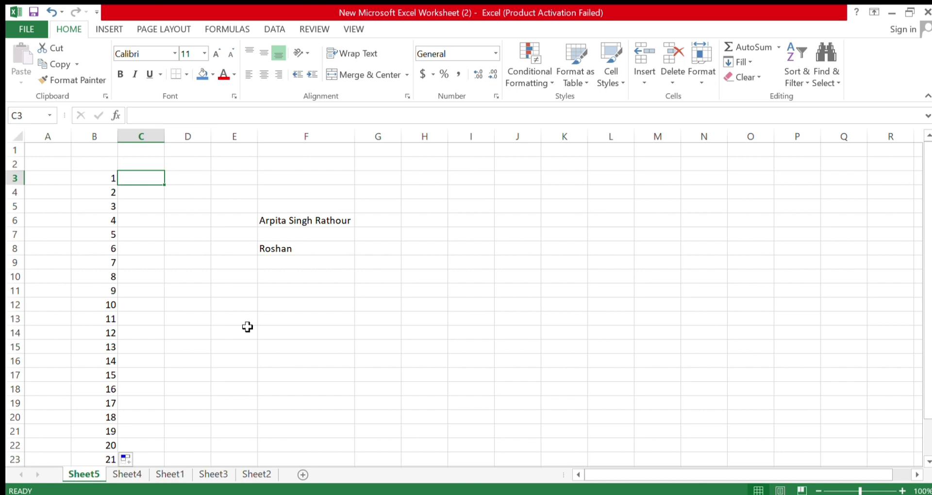
pyautogui.write('Mon')
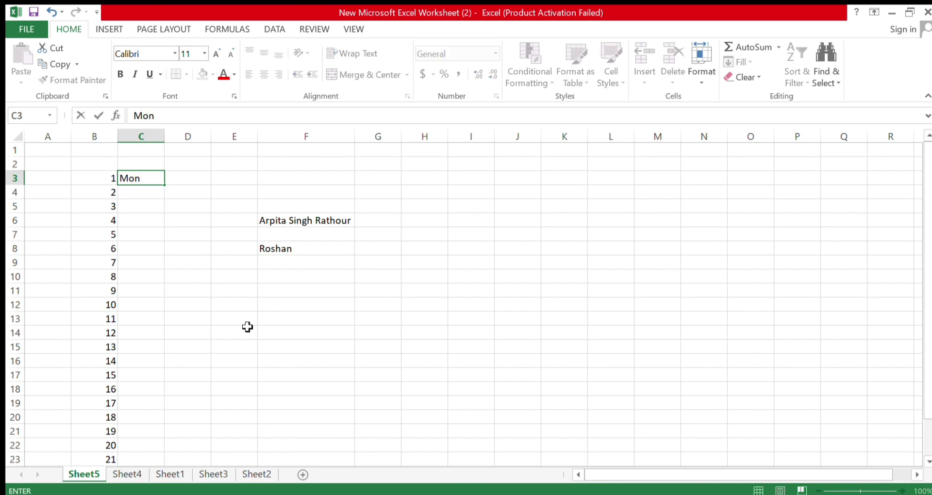
pyautogui.press('Return')
pyautogui.write('Tue')
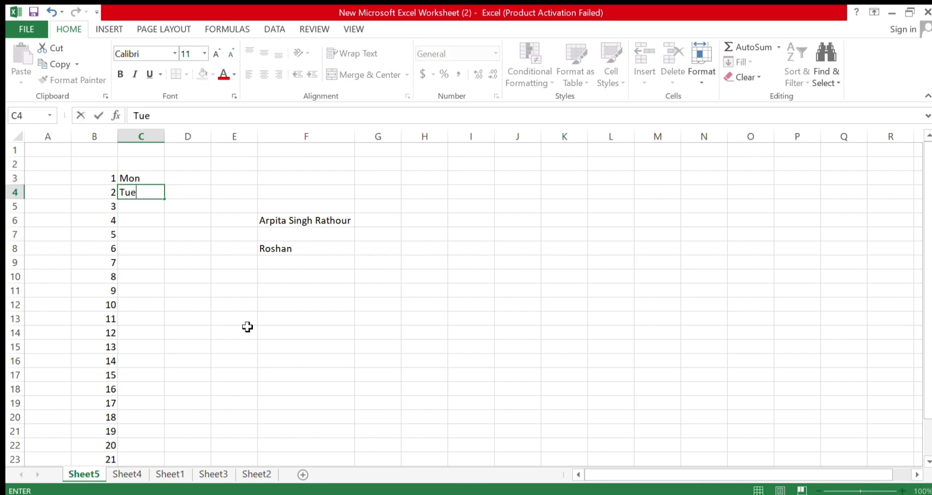
pyautogui.press('Return')
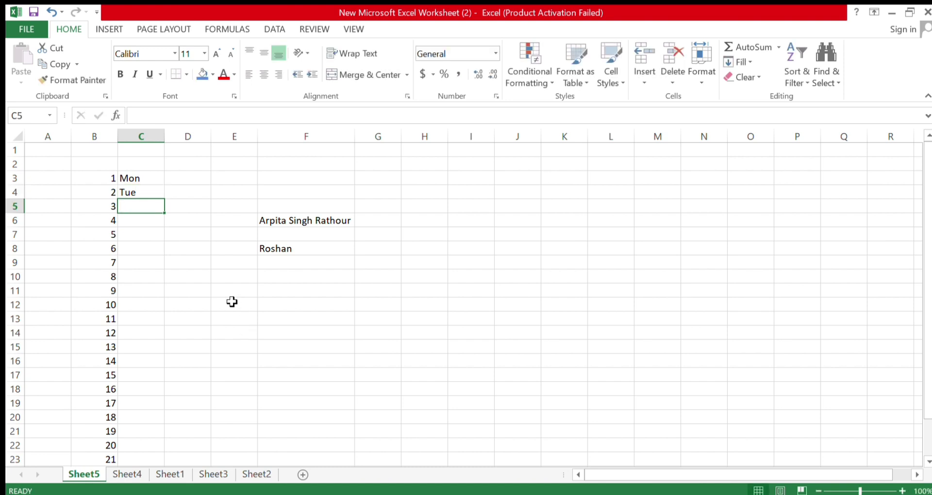
pyautogui.click(145, 178)
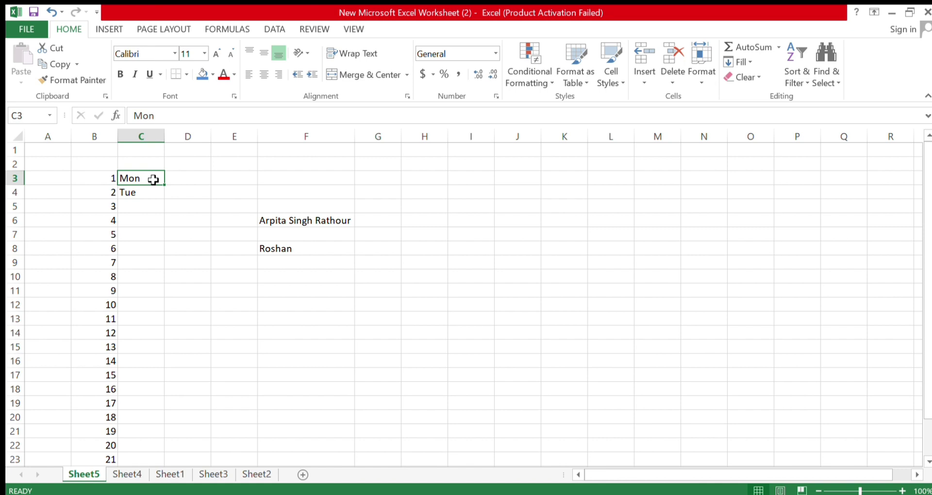
pyautogui.moveTo(153, 180); pyautogui.dragTo(150, 193)
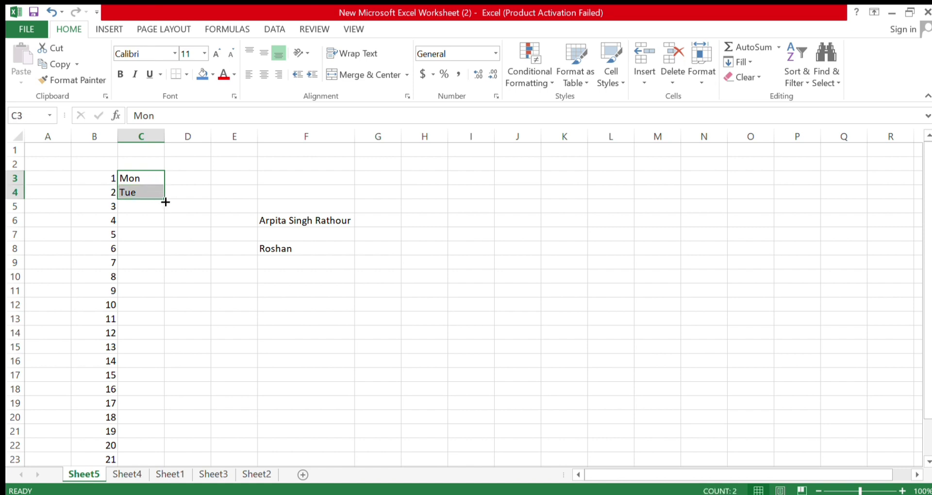
pyautogui.moveTo(165, 202); pyautogui.dragTo(164, 282)
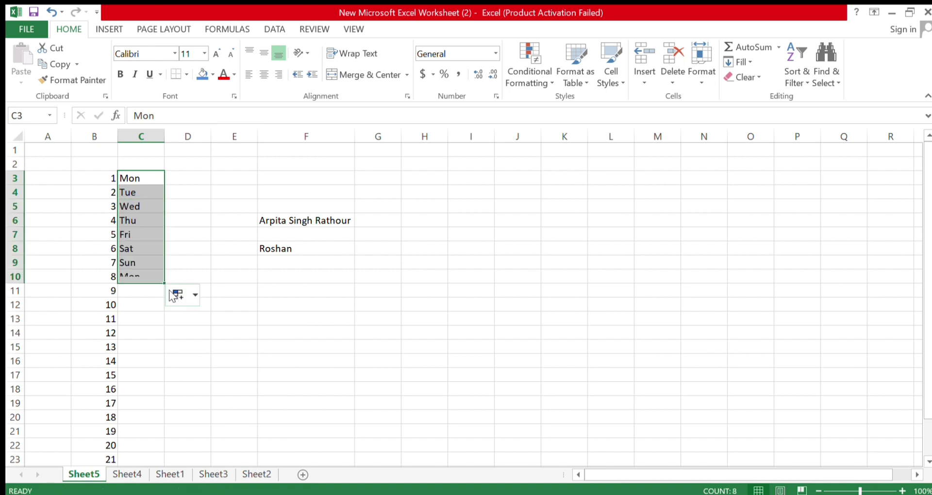
pyautogui.click(189, 317)
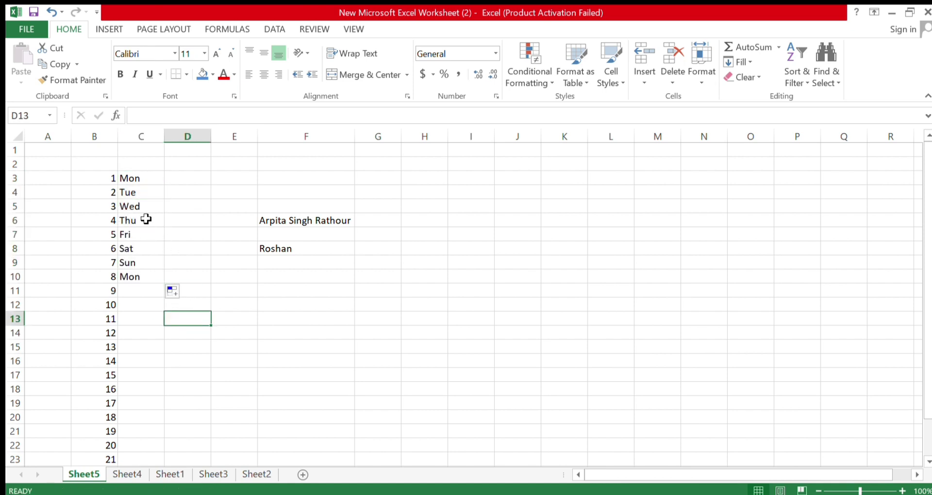
pyautogui.moveTo(143, 262); pyautogui.dragTo(136, 185)
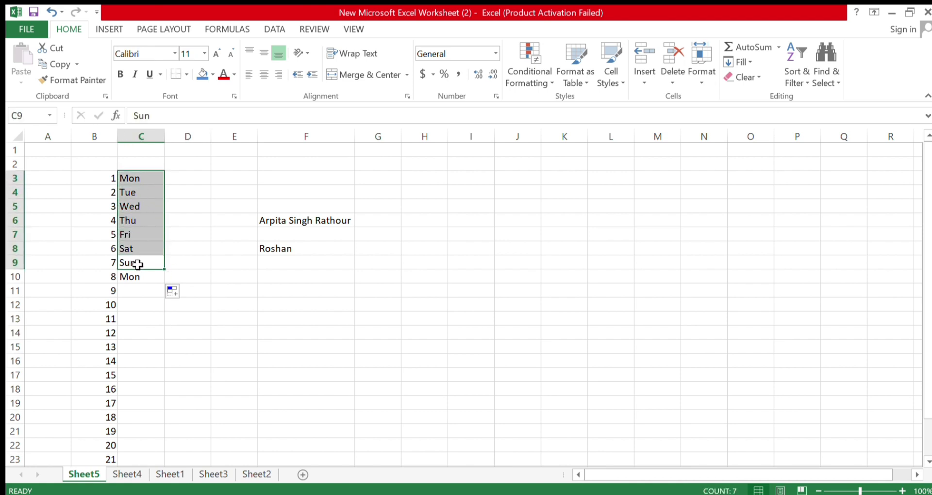
pyautogui.click(139, 313)
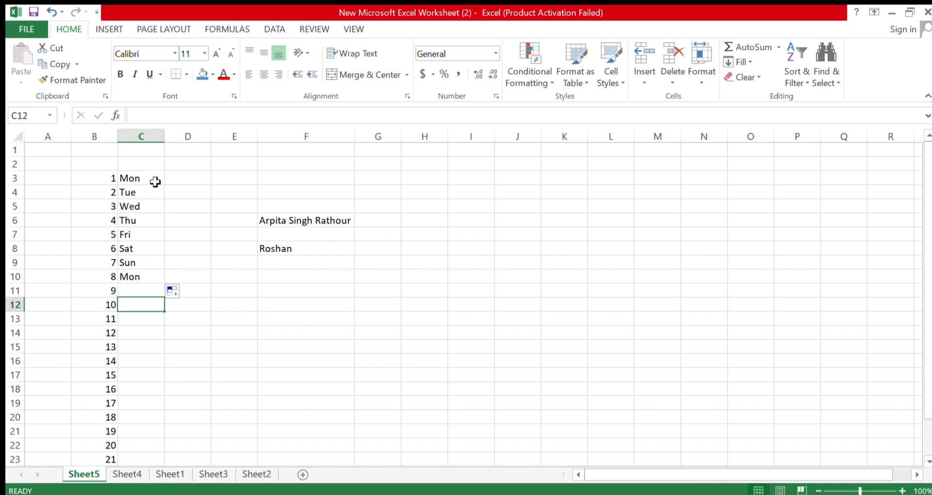
pyautogui.click(180, 181)
# Type Monday in D3 and Tuesday in D4, then AutoFill the weekdays down to D10
pyautogui.write('Monday')
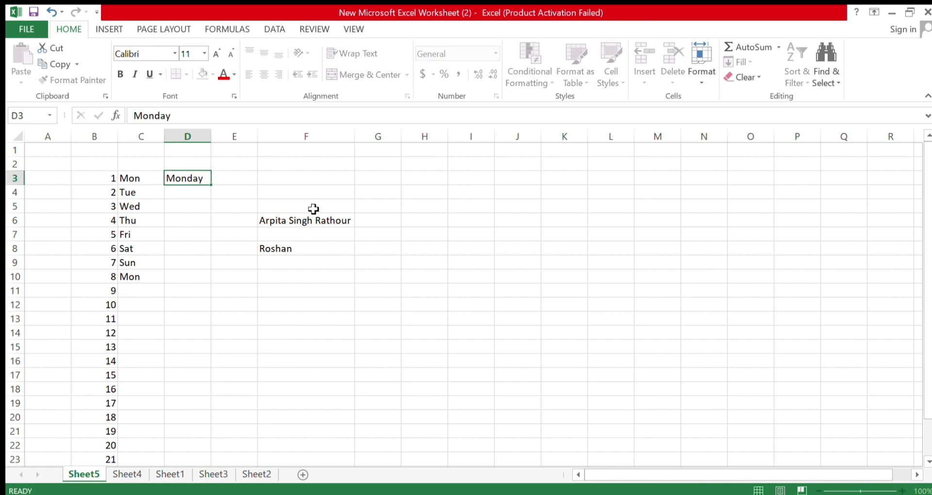
pyautogui.press('Return')
pyautogui.write("Tuesday'")
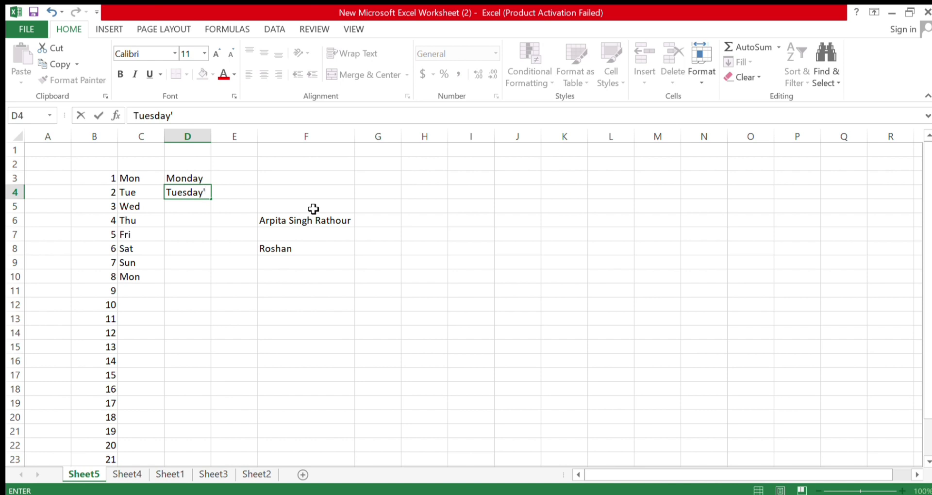
pyautogui.press('BackSpace')
pyautogui.press('Return')
pyautogui.click(199, 184)
pyautogui.moveTo(199, 187); pyautogui.dragTo(208, 284)
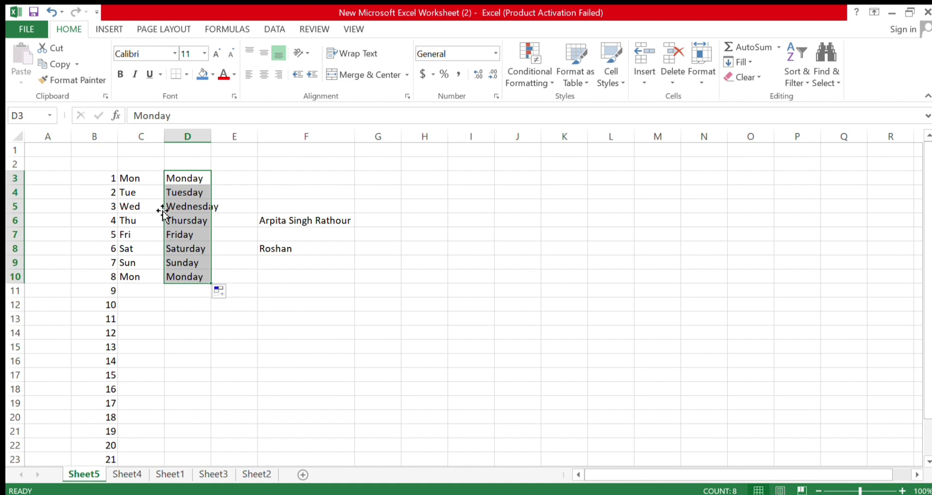
pyautogui.click(276, 231)
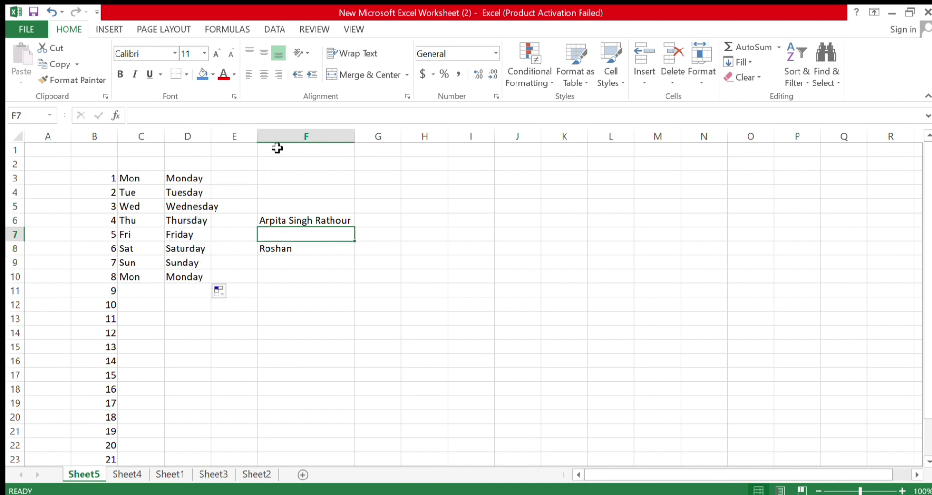
# Drag the two names from F6:F8 to I6:I8
pyautogui.moveTo(319, 215); pyautogui.dragTo(483, 235)
pyautogui.click(312, 224)
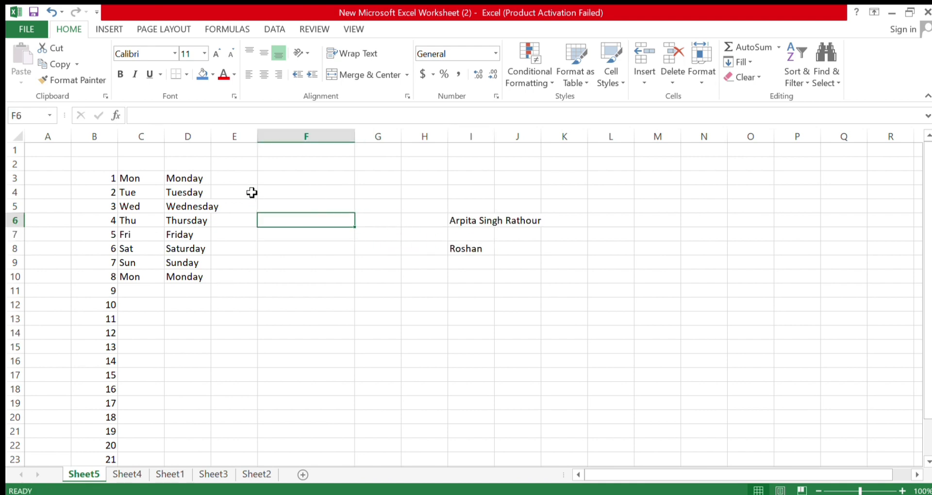
pyautogui.click(235, 182)
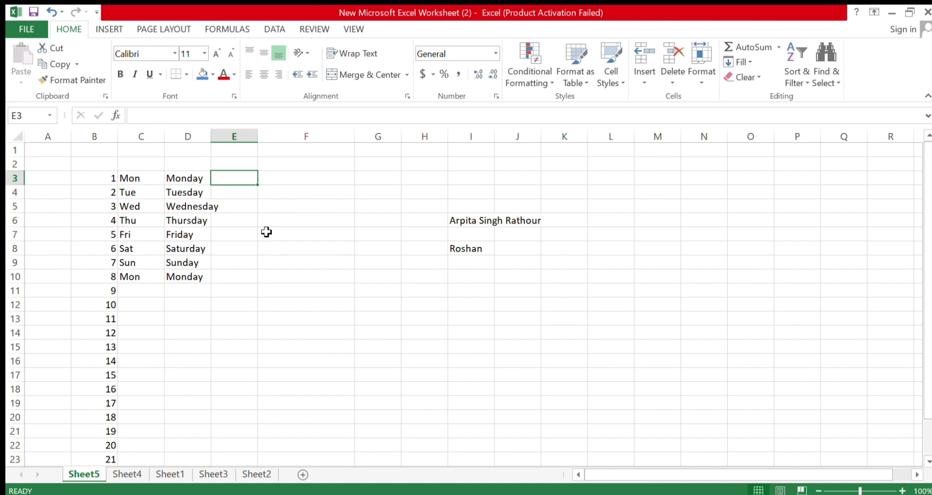
# Enter Jan in E3 and Feb in E4, then AutoFill the months down to Dec in E14
pyautogui.write('Jan')
pyautogui.press('Return')
pyautogui.write('Feb')
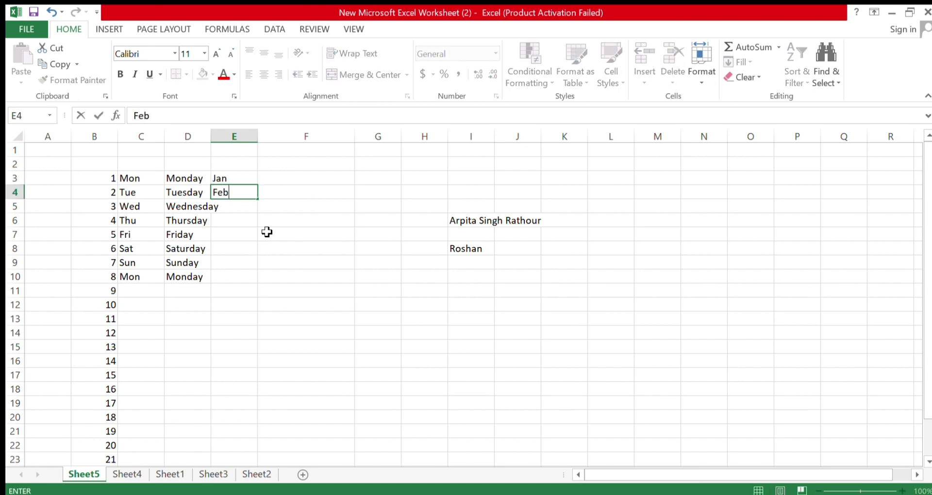
pyautogui.press('Return')
pyautogui.click(252, 179)
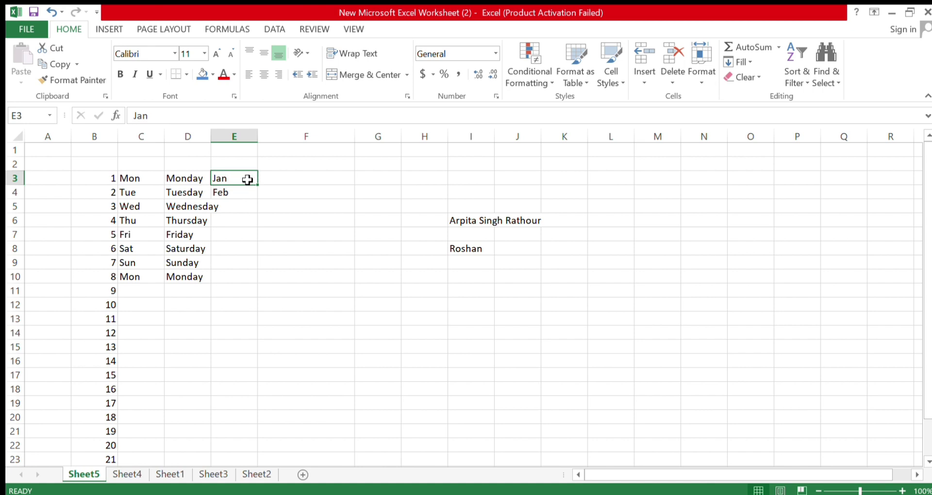
pyautogui.moveTo(245, 178); pyautogui.dragTo(249, 204)
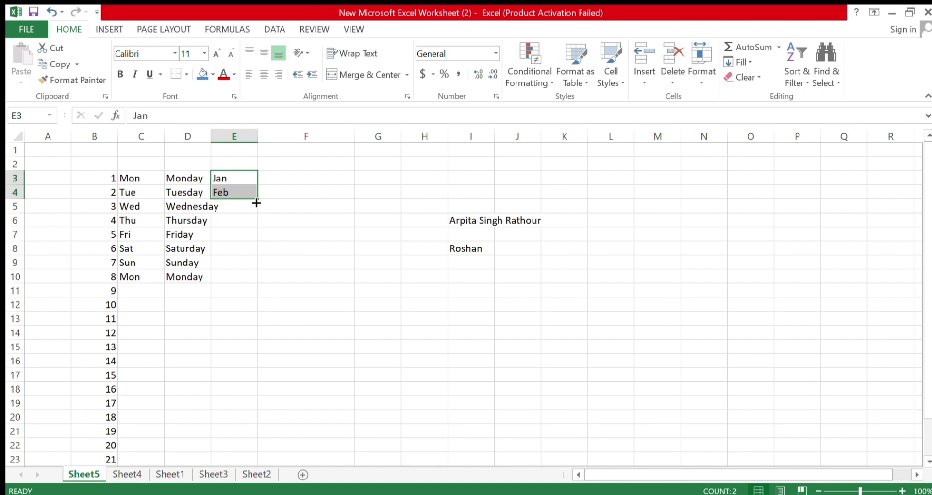
pyautogui.moveTo(258, 203); pyautogui.dragTo(255, 345)
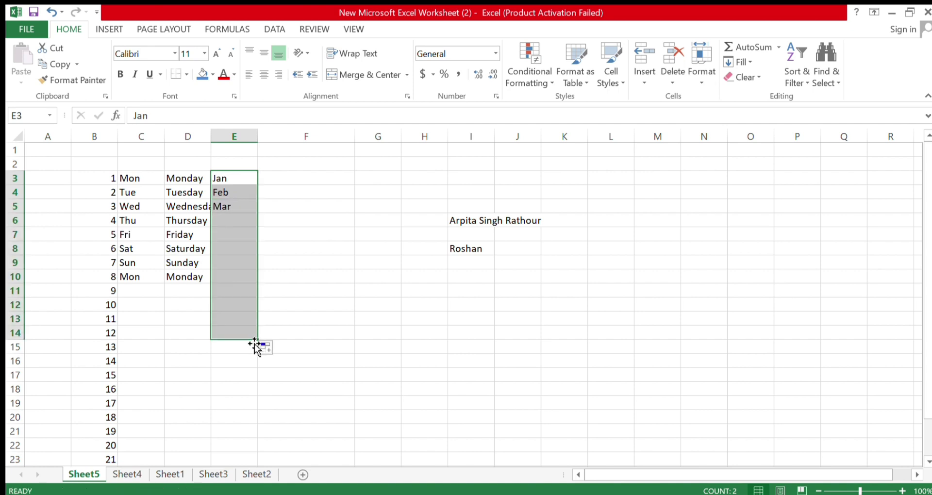
pyautogui.click(274, 303)
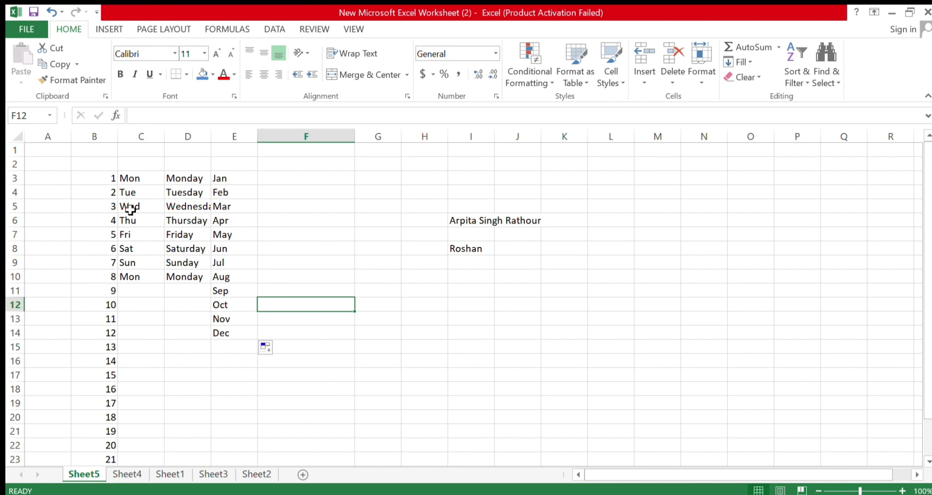
# Inspect the filled numbers in column B and month cells in column E
pyautogui.moveTo(104, 179); pyautogui.dragTo(239, 337)
pyautogui.click(298, 275)
pyautogui.click(241, 180)
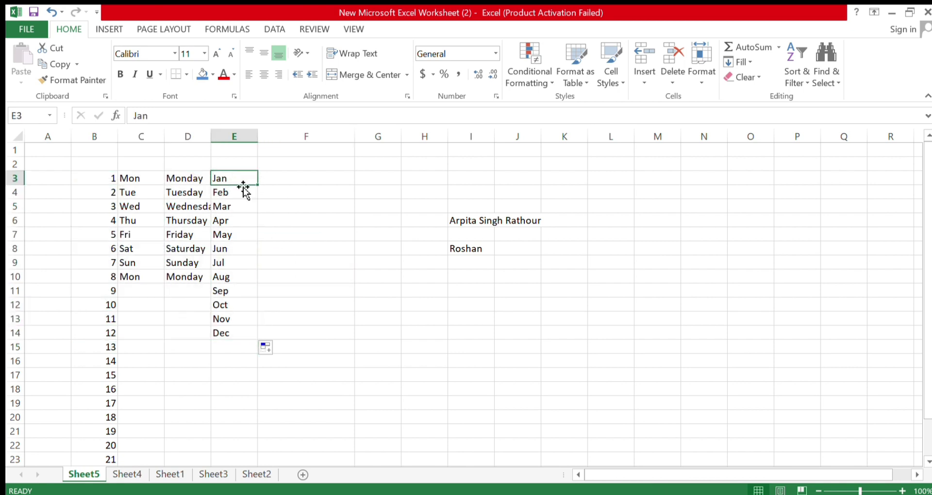
pyautogui.moveTo(240, 193); pyautogui.dragTo(239, 210)
pyautogui.click(237, 246)
pyautogui.click(237, 277)
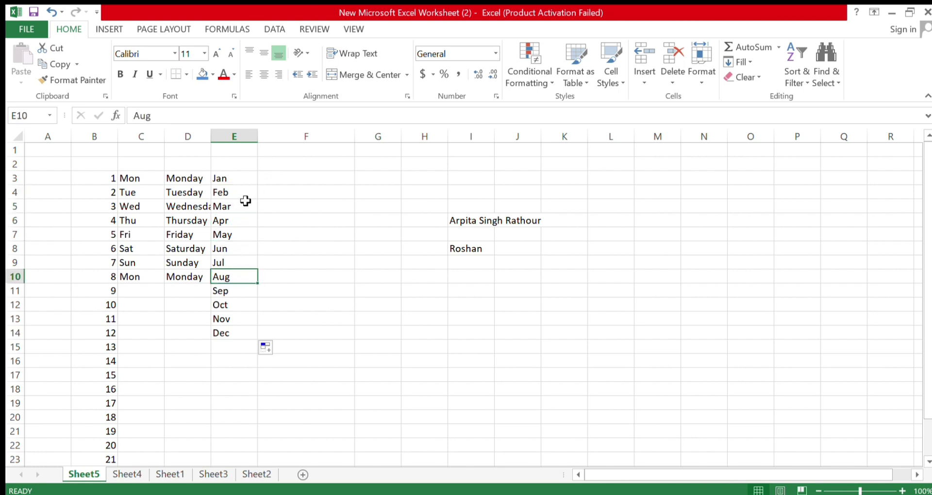
pyautogui.click(275, 180)
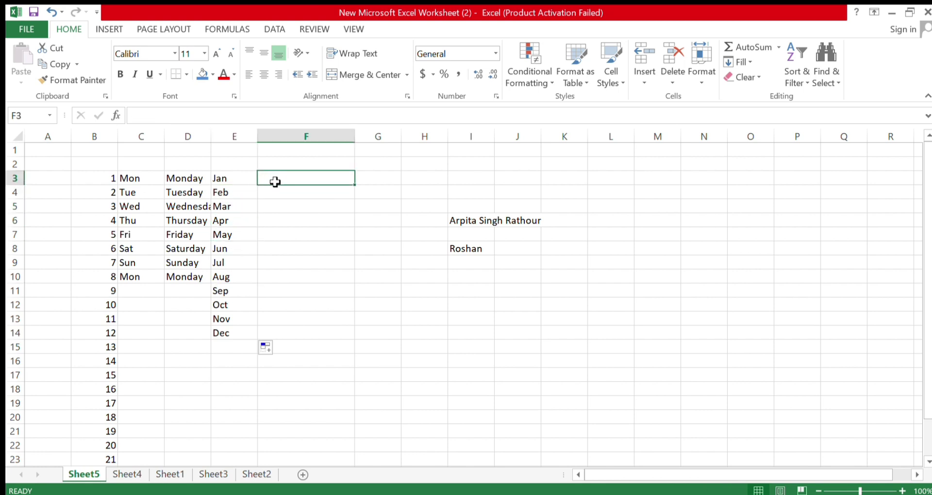
# Enter January in F3 and a misspelled 'Februry' in F4
pyautogui.write('January')
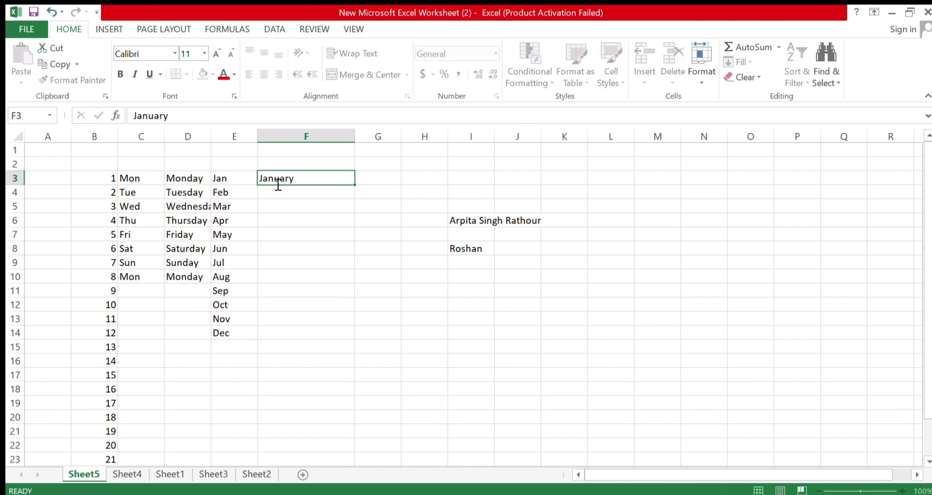
pyautogui.press('Return')
pyautogui.write('Febry')
pyautogui.press('BackSpace')
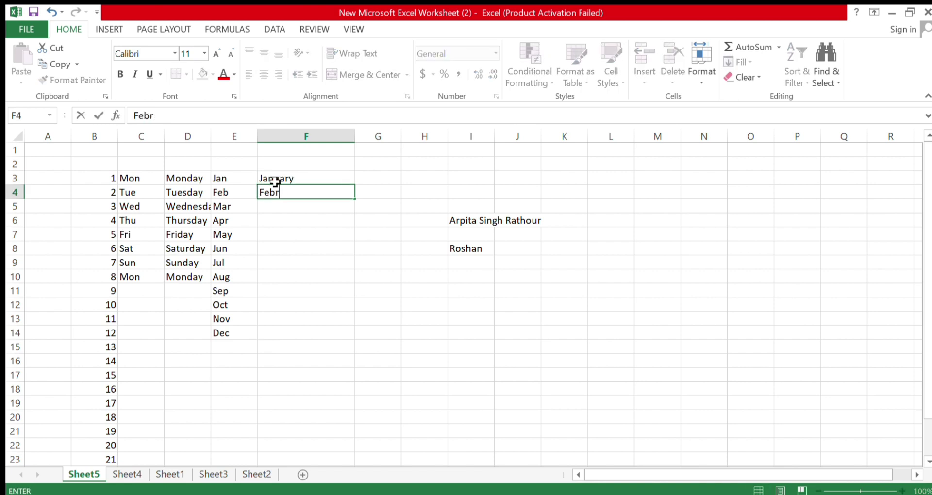
pyautogui.write('ury')
pyautogui.hotkey('ctrl', 'Return')
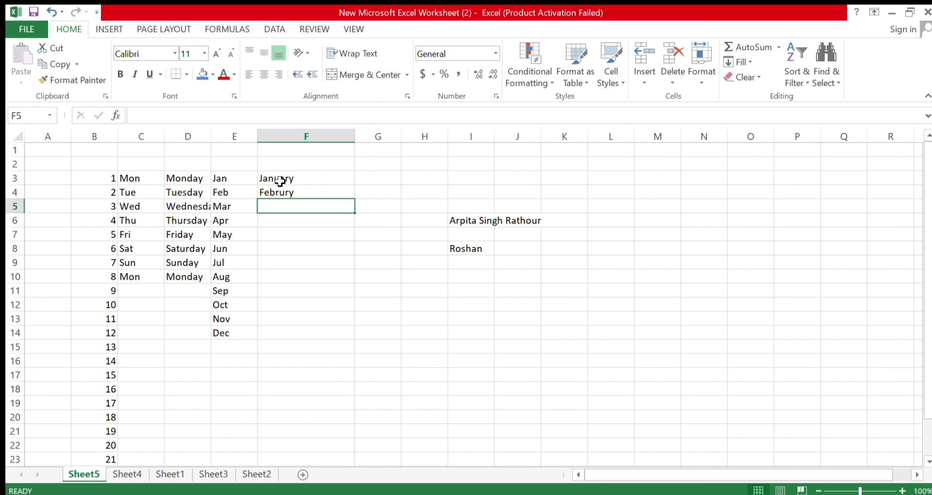
# Abandon a first fill attempt and clear the misspelled entry from F4
pyautogui.moveTo(275, 181); pyautogui.dragTo(287, 194)
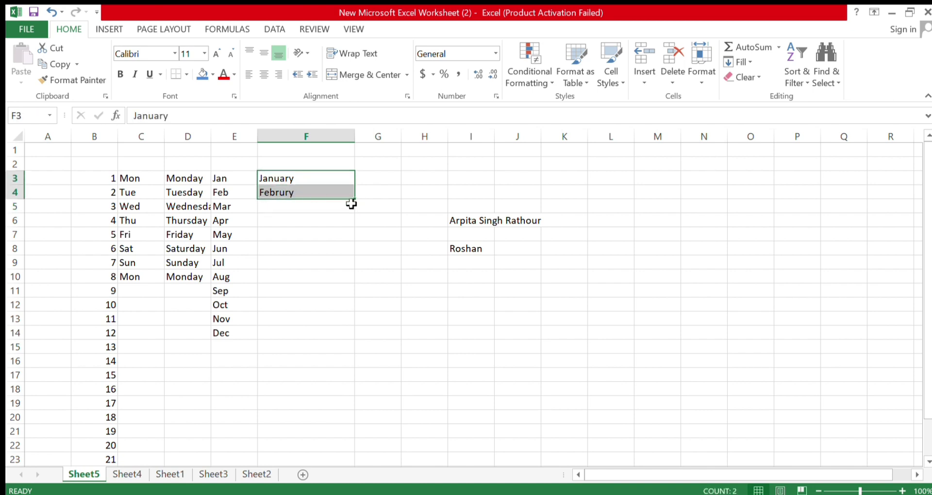
pyautogui.moveTo(354, 202); pyautogui.dragTo(320, 195)
pyautogui.click(311, 193)
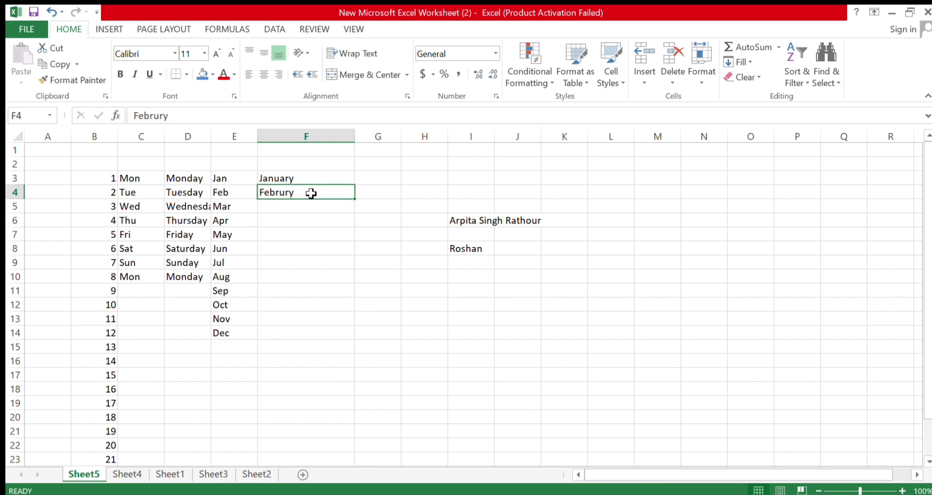
pyautogui.doubleClick(312, 194)
pyautogui.press('BackSpace')
pyautogui.press('BackSpace')
pyautogui.press('BackSpace')
pyautogui.press('BackSpace')
pyautogui.press('BackSpace')
pyautogui.press('BackSpace')
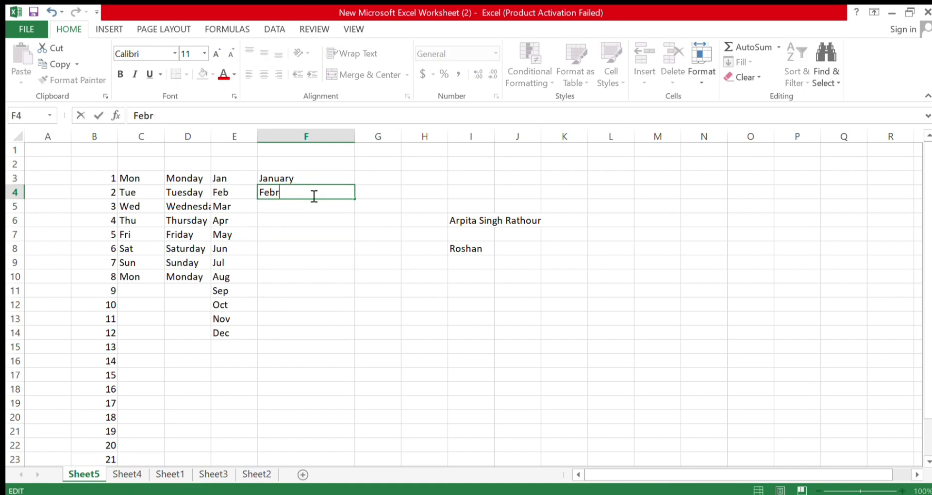
pyautogui.click(312, 258)
pyautogui.click(297, 196)
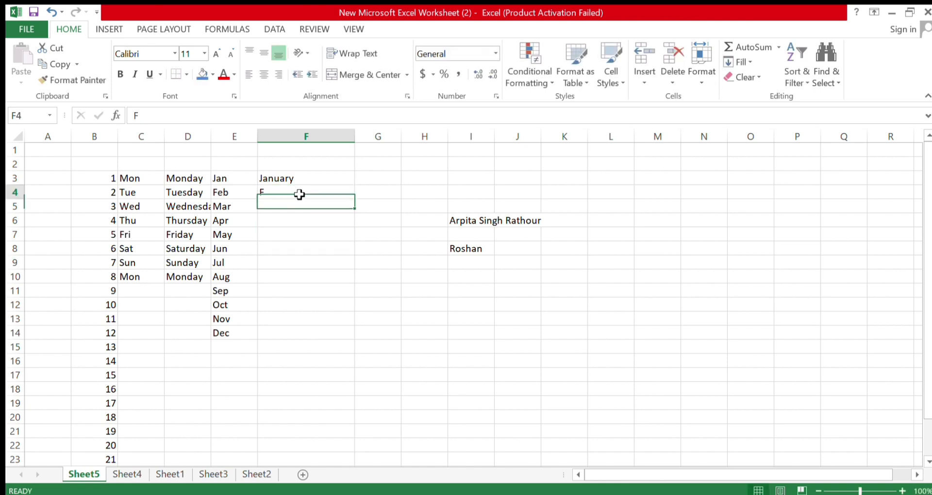
# AutoFill January from F3 down to December in F14 and check each filled month
pyautogui.click(308, 182)
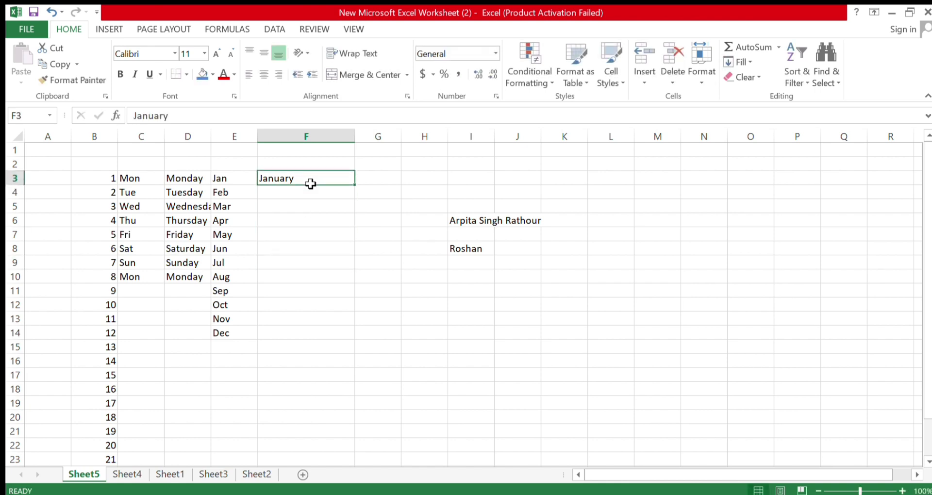
pyautogui.moveTo(356, 186); pyautogui.dragTo(355, 339)
pyautogui.click(323, 374)
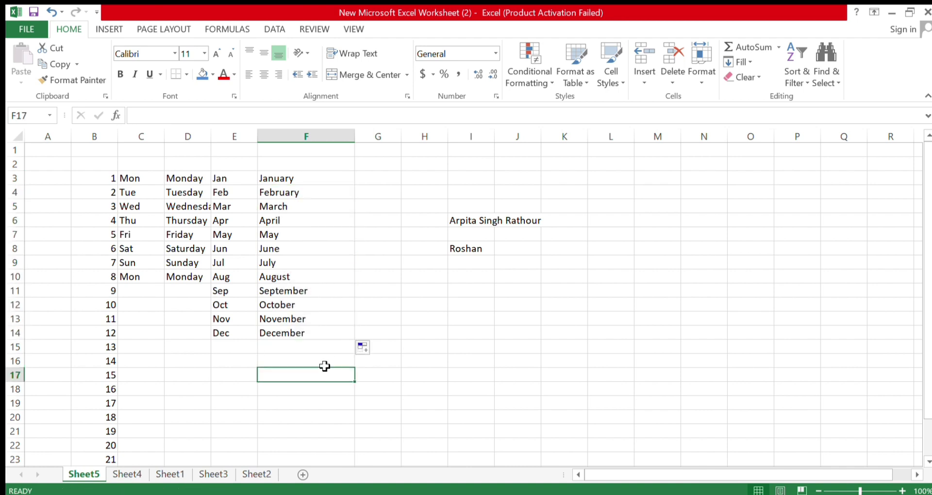
pyautogui.click(306, 181)
pyautogui.click(304, 192)
pyautogui.click(304, 205)
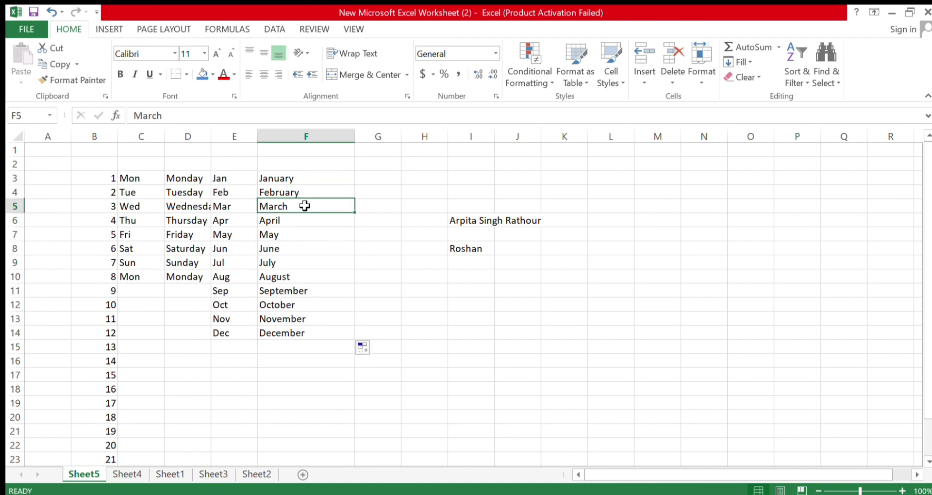
pyautogui.click(306, 221)
pyautogui.click(308, 235)
pyautogui.click(309, 250)
pyautogui.click(308, 262)
pyautogui.click(306, 276)
pyautogui.click(305, 291)
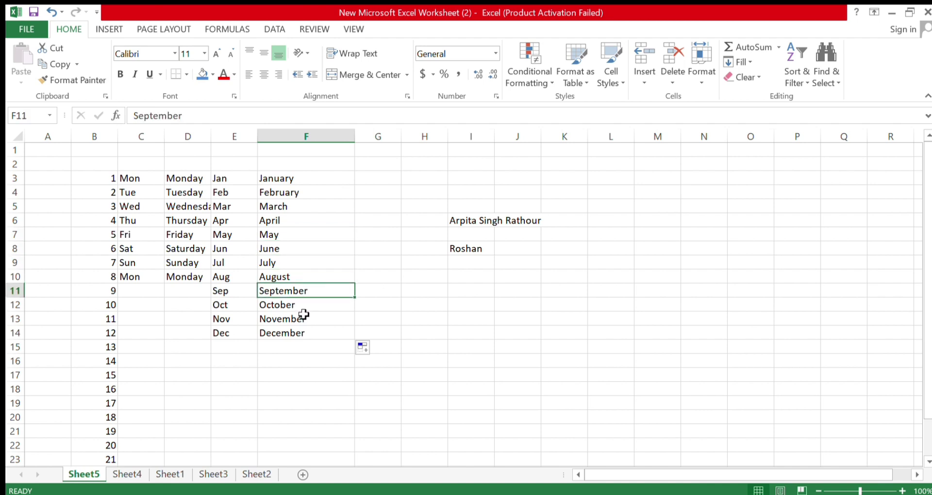
pyautogui.click(302, 305)
pyautogui.click(300, 319)
pyautogui.click(293, 333)
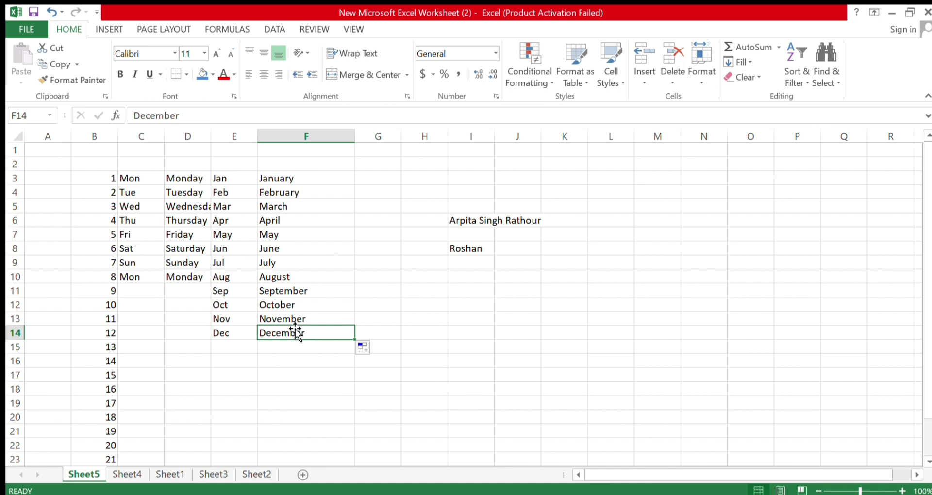
# Type the headers Numbering, Weekday, Week, Month, Month across B2:F2
pyautogui.click(100, 163)
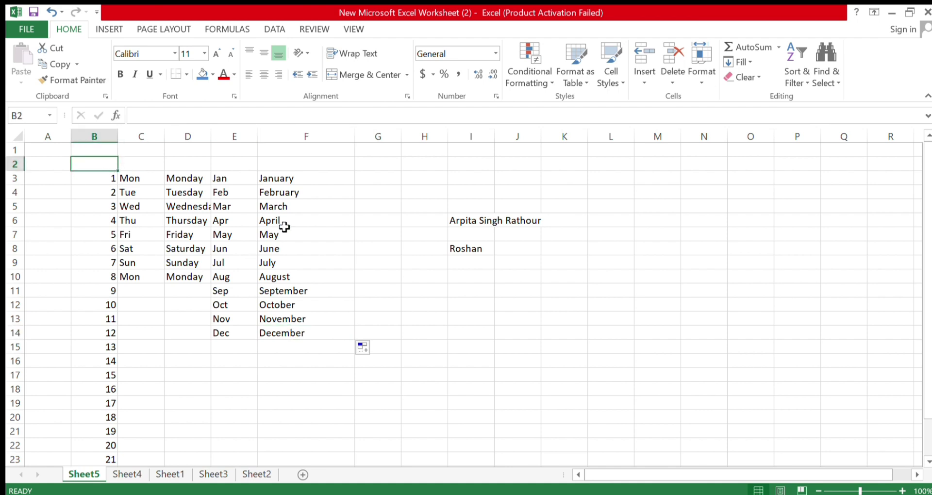
pyautogui.write('Numbering')
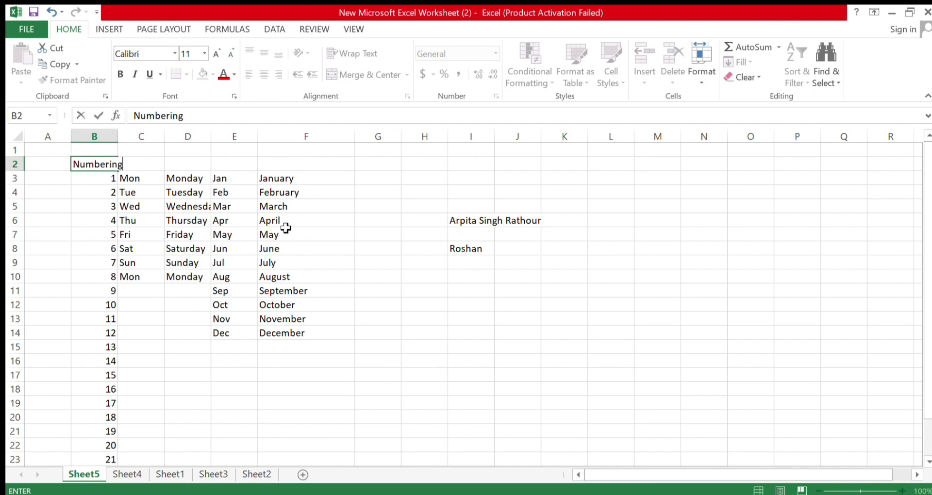
pyautogui.press('Tab')
pyautogui.write('Weekday')
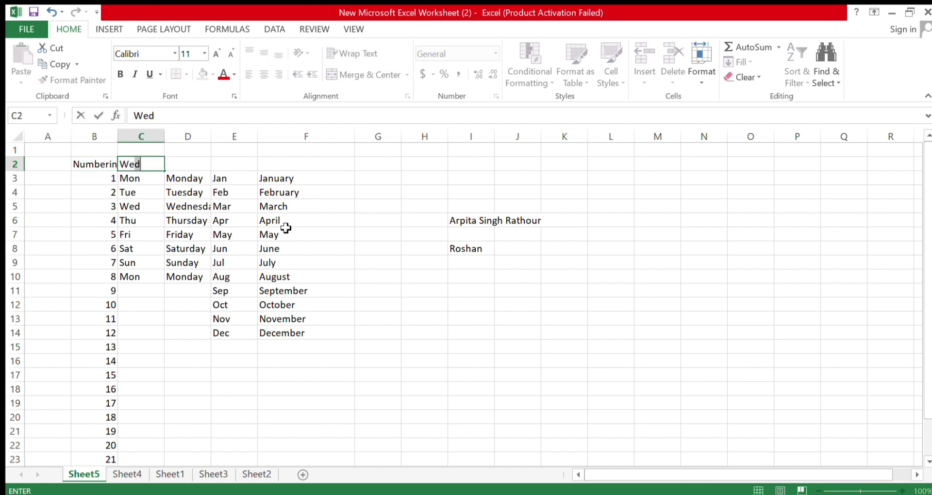
pyautogui.press('Tab')
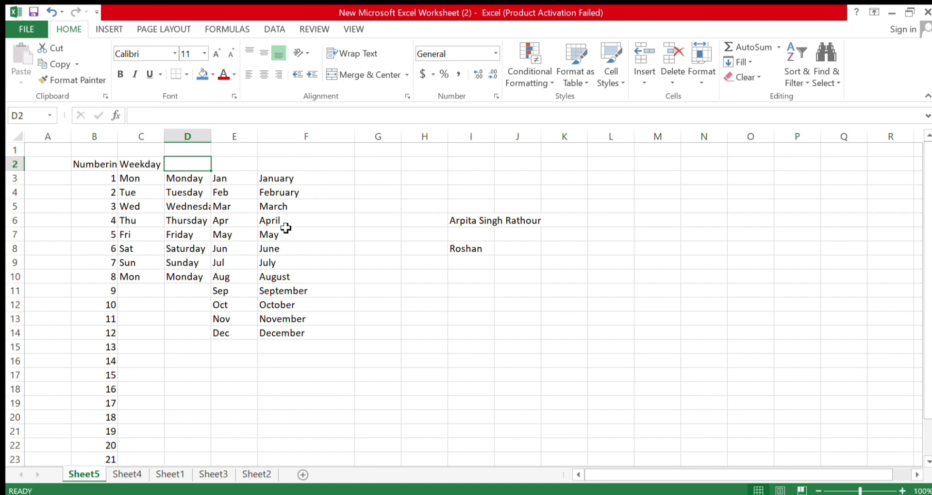
pyautogui.write('Week')
pyautogui.press('Tab')
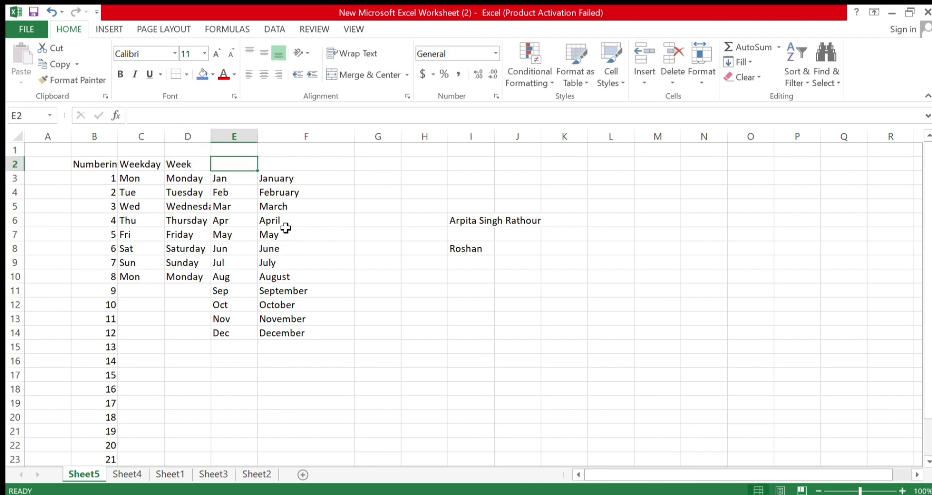
pyautogui.write('Month')
pyautogui.press('Tab')
pyautogui.write('Mon')
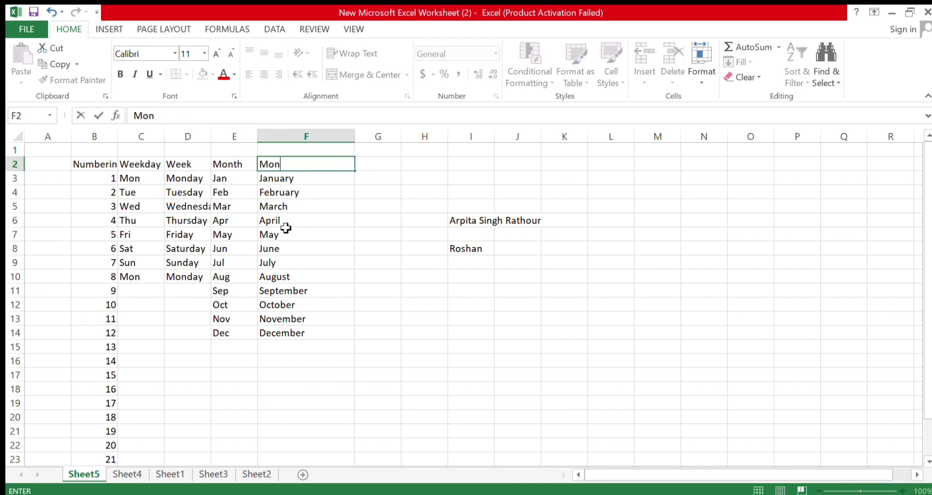
pyautogui.write('th')
pyautogui.press('Tab')
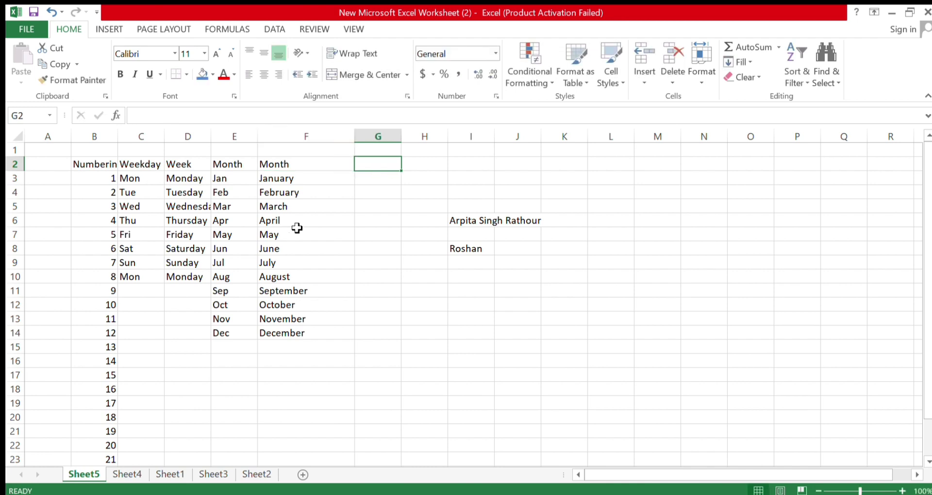
# Move the block holding the two names from column I over to column O
pyautogui.moveTo(476, 219); pyautogui.dragTo(496, 259)
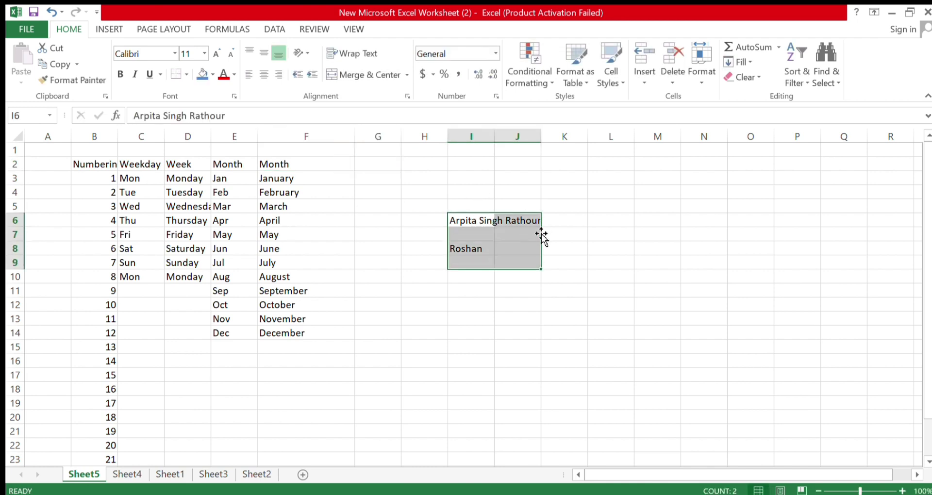
pyautogui.moveTo(545, 240); pyautogui.dragTo(821, 235)
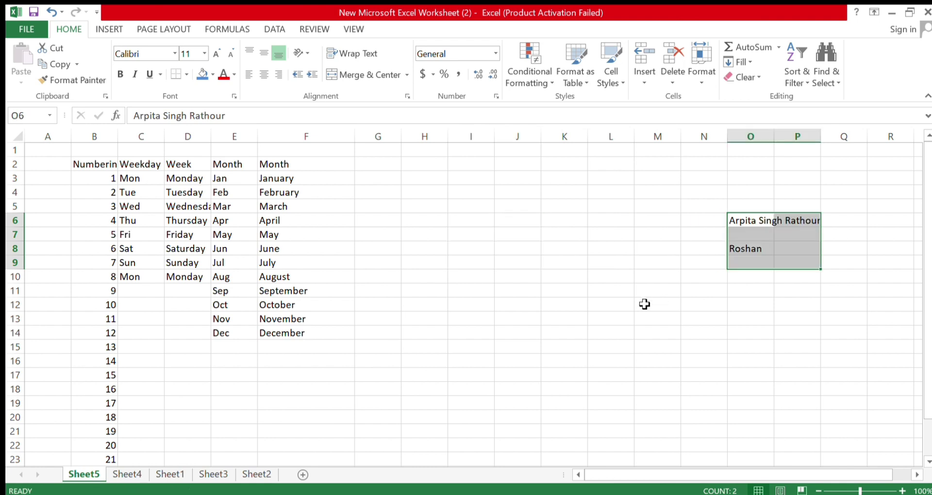
pyautogui.click(471, 234)
pyautogui.click(371, 163)
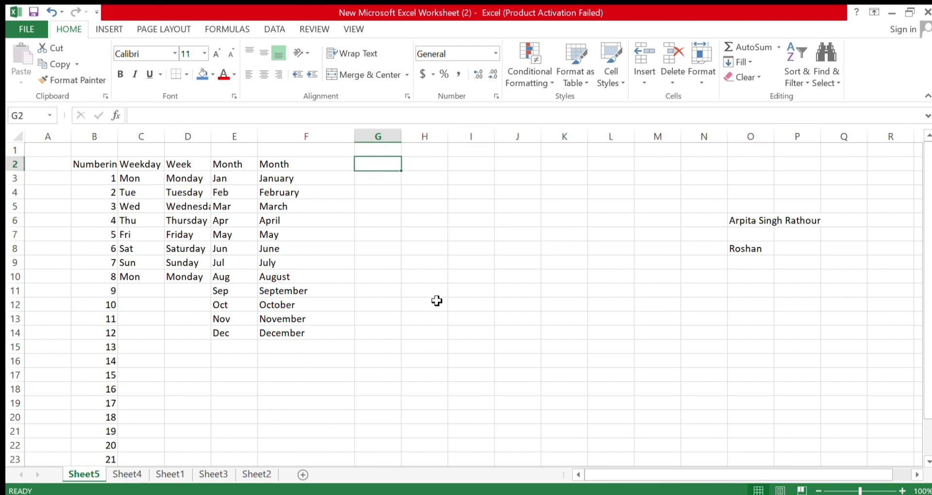
# Enter the seed values 1 and 2 in G2:G3 and 11 and 12 in H2:H3
pyautogui.write('1')
pyautogui.press('Return')
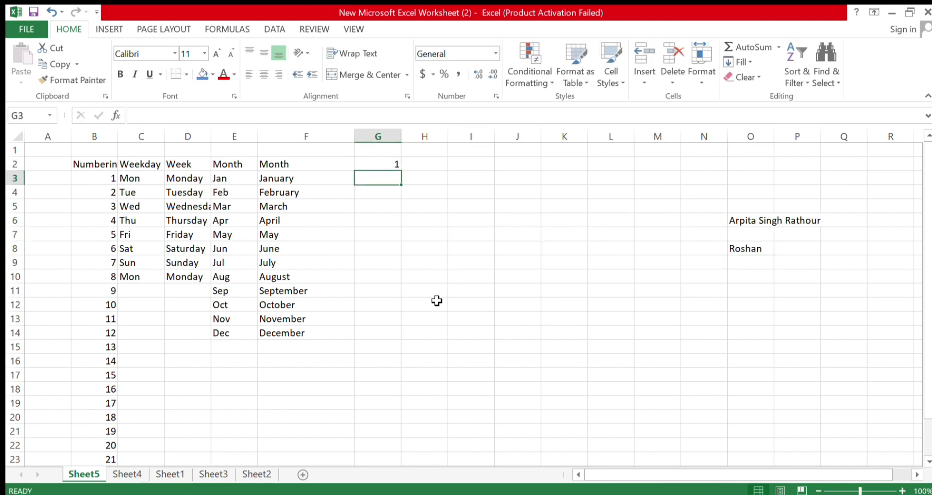
pyautogui.write('2')
pyautogui.press('Tab')
pyautogui.press('Up')
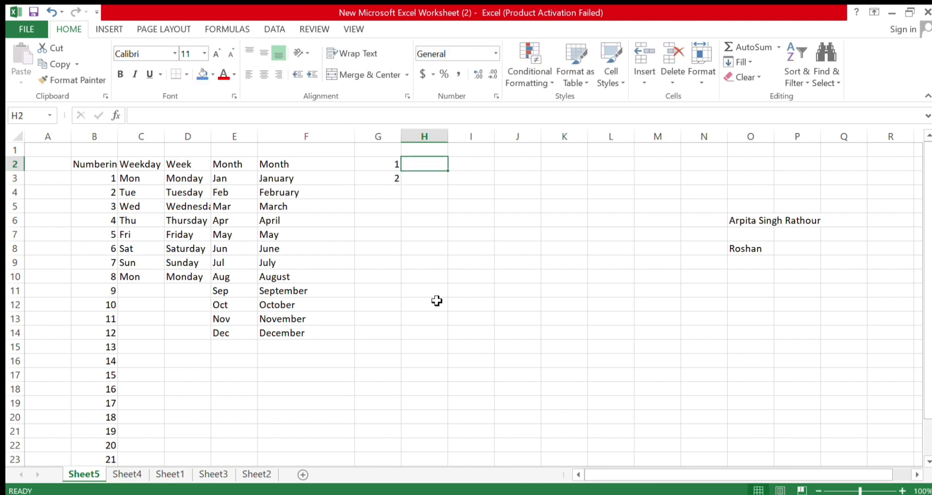
pyautogui.write('11')
pyautogui.press('Return')
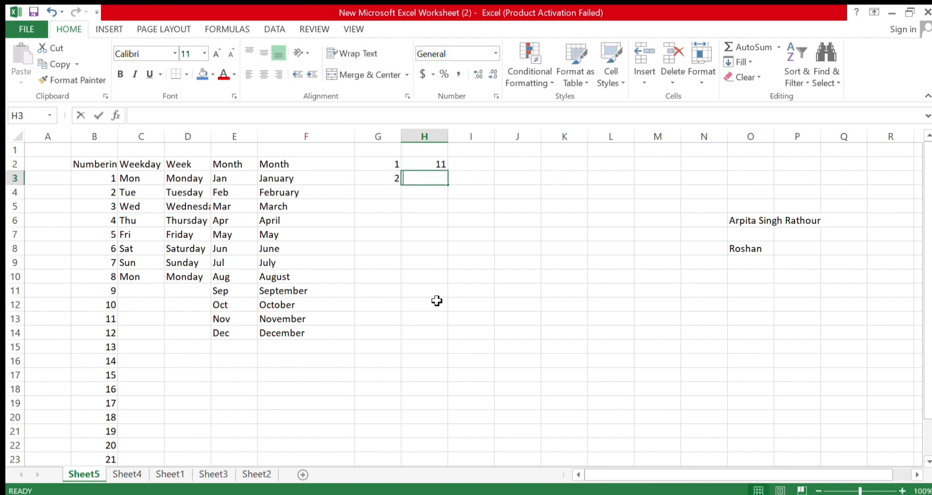
pyautogui.write('12')
pyautogui.moveTo(425, 228); pyautogui.dragTo(425, 221)
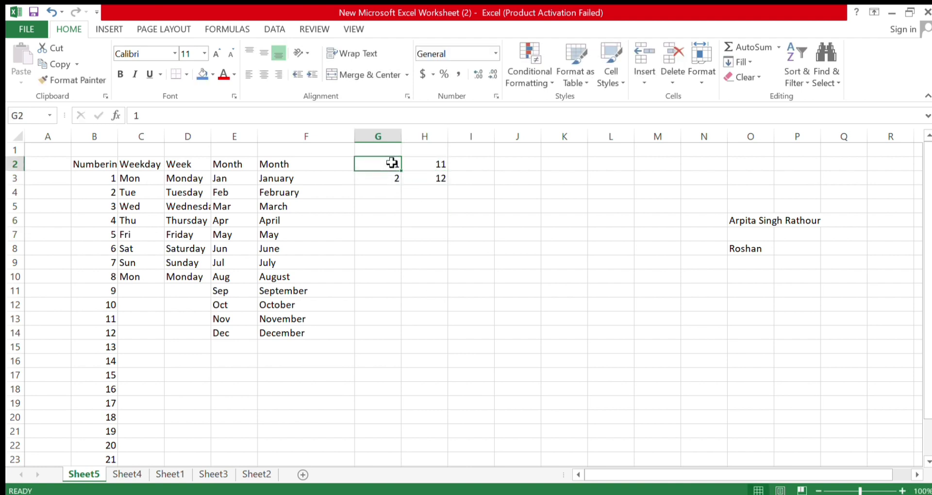
# AutoFill the G2:H3 seed numbers down to row 11 and across to column Q
pyautogui.click(391, 165)
pyautogui.moveTo(394, 166); pyautogui.dragTo(456, 325)
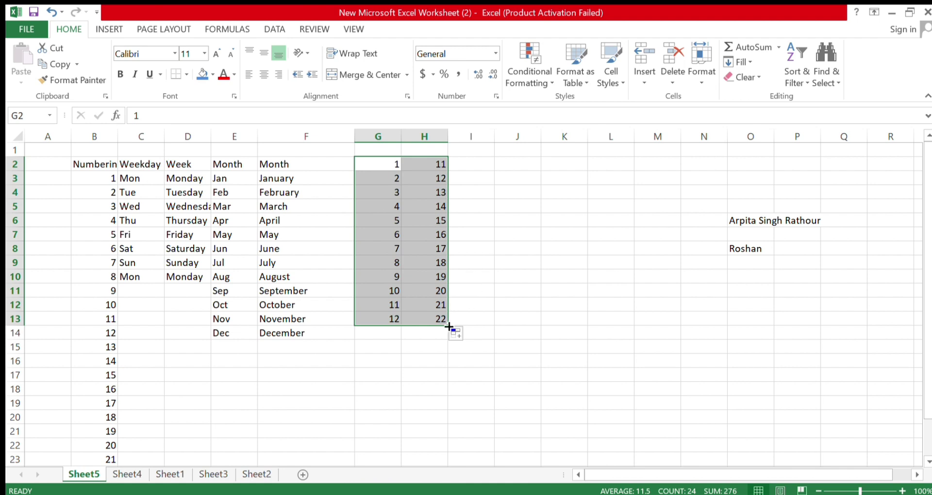
pyautogui.moveTo(448, 325); pyautogui.dragTo(447, 304)
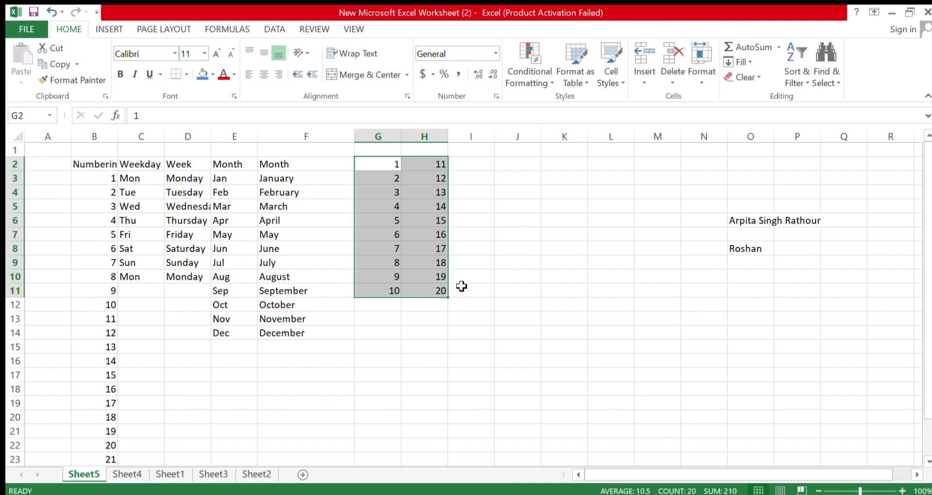
pyautogui.moveTo(450, 301); pyautogui.dragTo(845, 306)
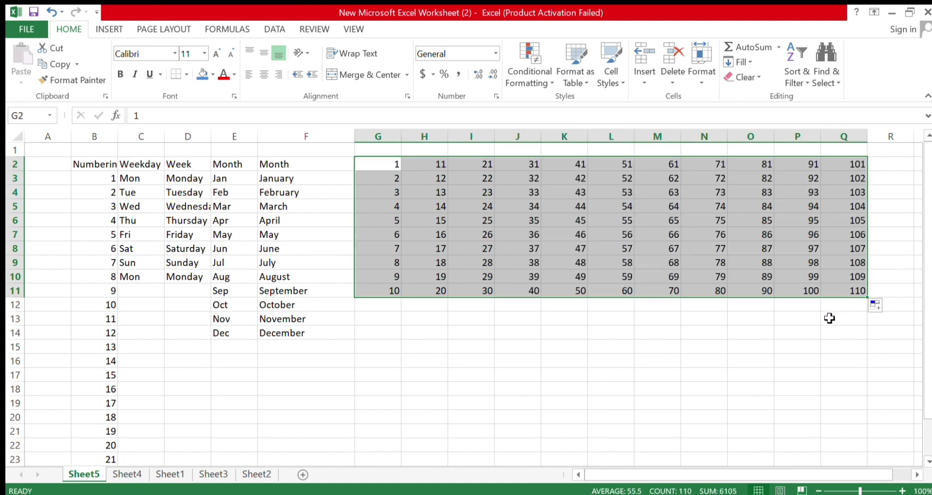
pyautogui.click(807, 336)
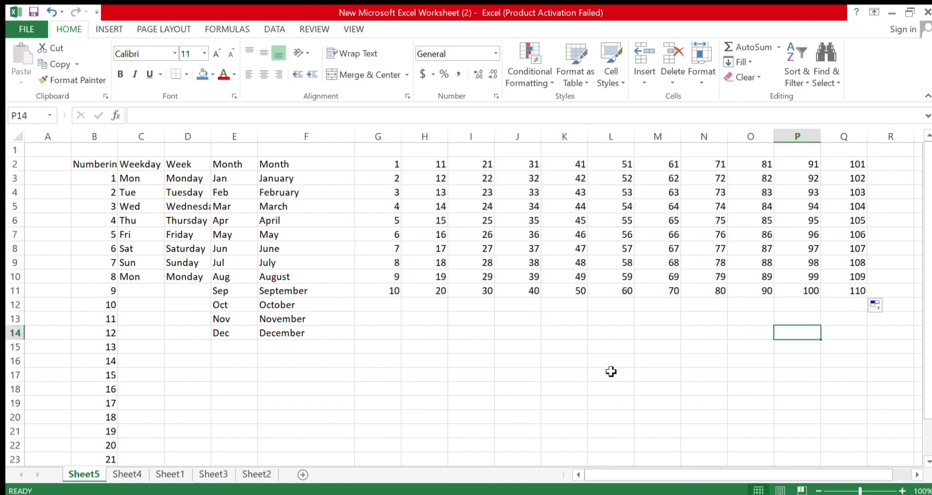
pyautogui.click(396, 165)
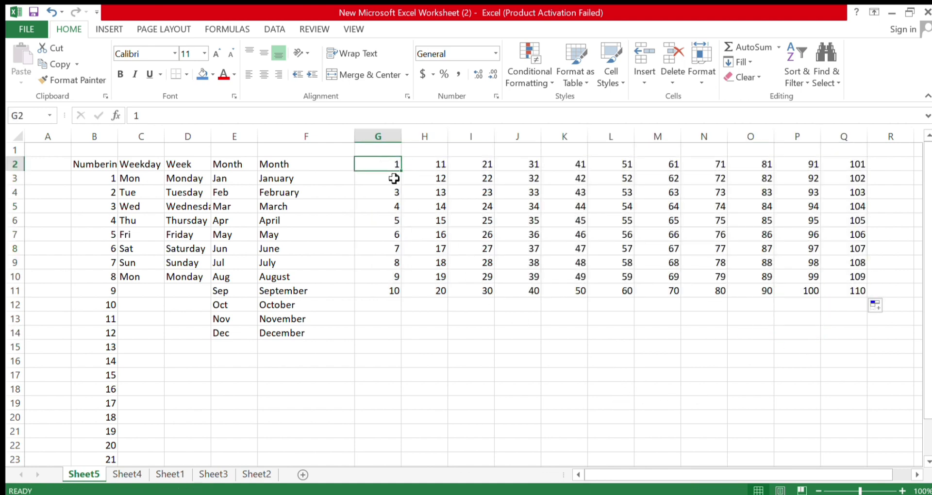
pyautogui.moveTo(387, 168); pyautogui.dragTo(854, 291)
# Merge and centre G1:P1 and enter the heading '1 To 100' in it
pyautogui.click(796, 331)
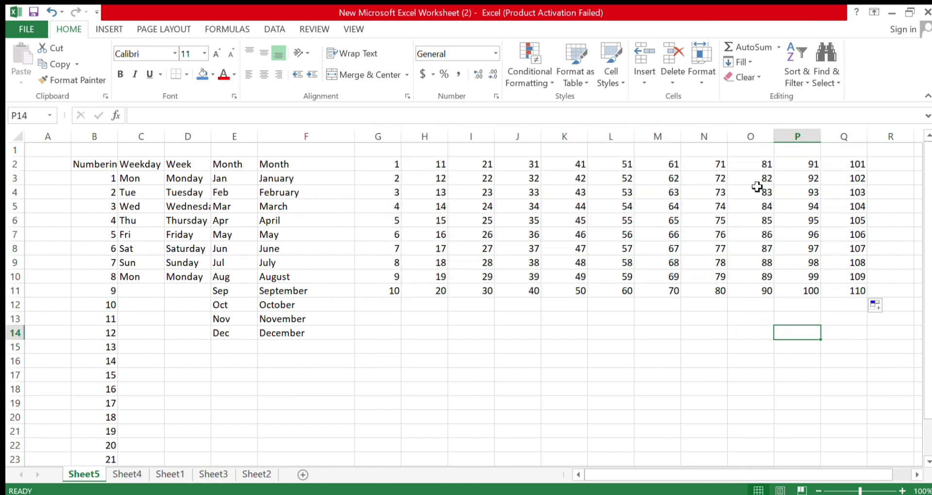
pyautogui.moveTo(395, 151); pyautogui.dragTo(776, 154)
pyautogui.hotkey('alt', 'h')
pyautogui.write('mc')
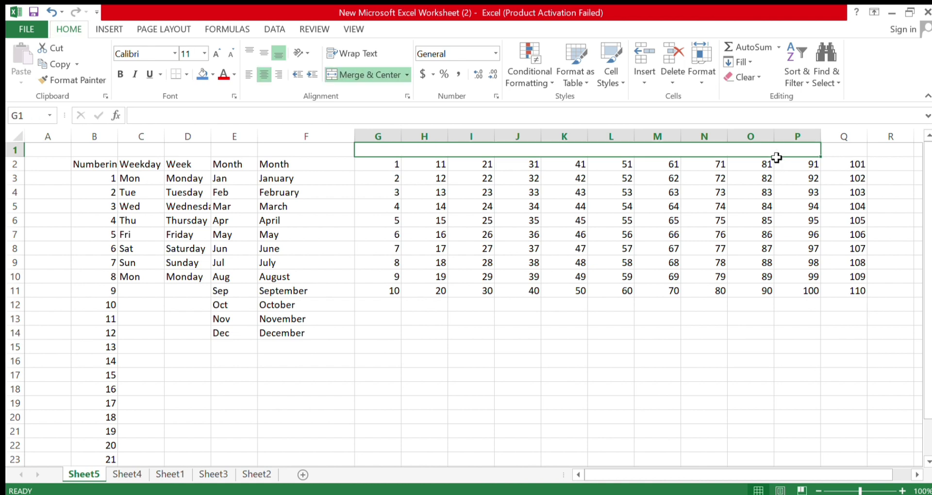
pyautogui.write('1 To 100')
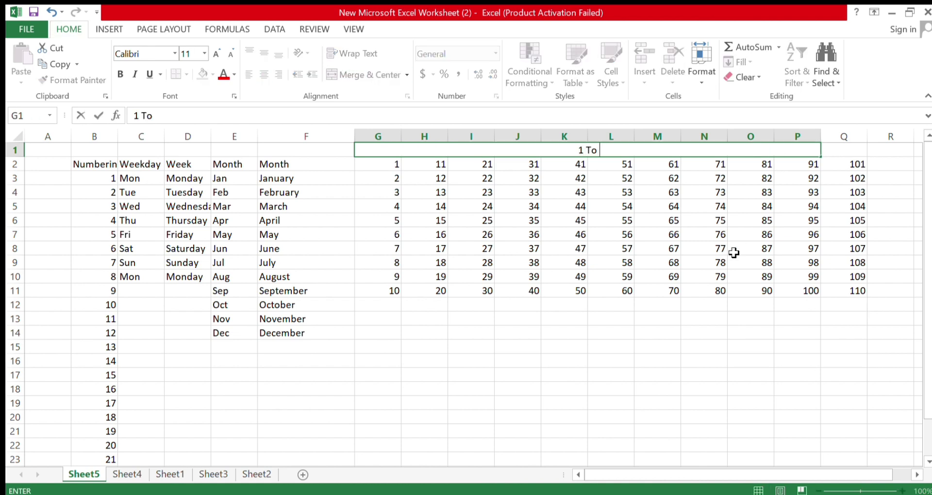
pyautogui.press('Return')
pyautogui.click(661, 417)
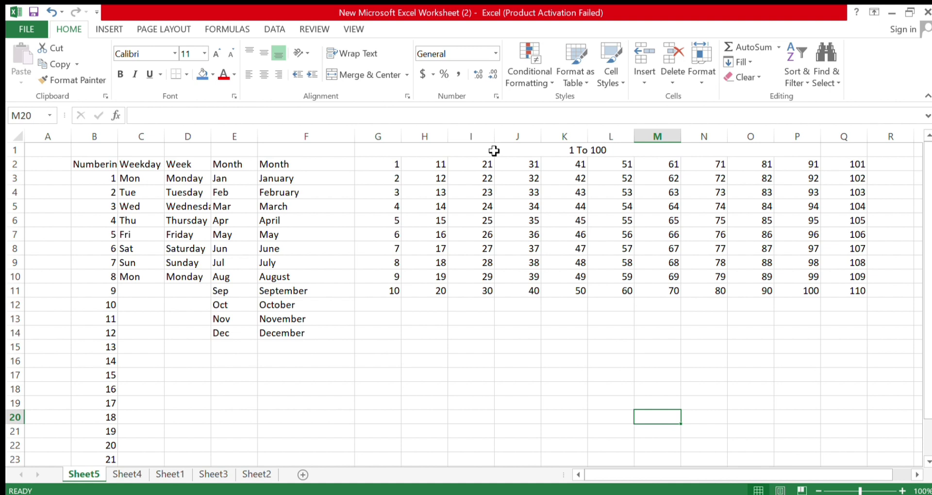
pyautogui.click(551, 322)
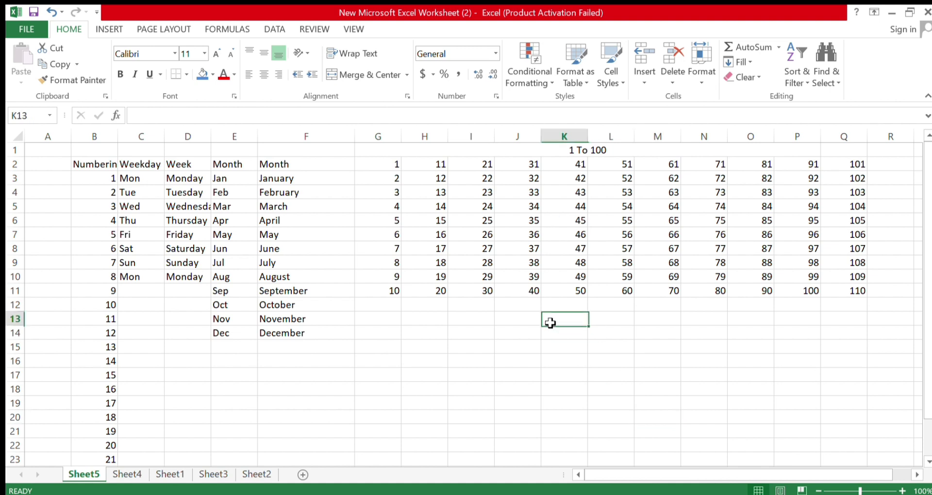
pyautogui.click(531, 347)
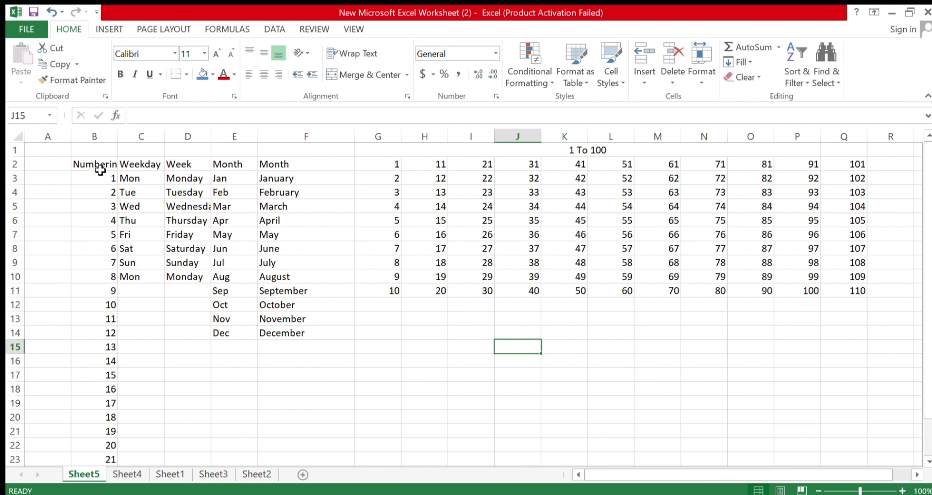
pyautogui.moveTo(66, 116); pyautogui.dragTo(107, 116)
pyautogui.click(315, 297)
pyautogui.click(236, 116)
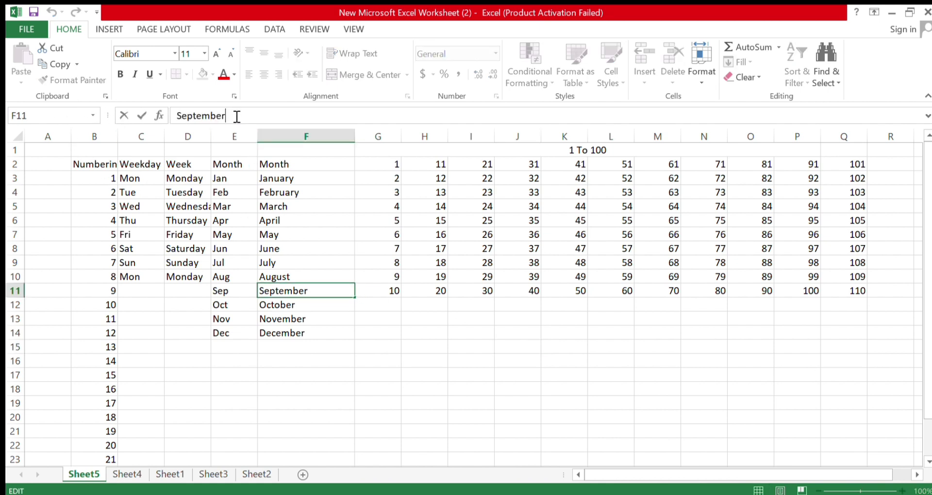
pyautogui.doubleClick(227, 116)
pyautogui.click(243, 116)
pyautogui.click(332, 245)
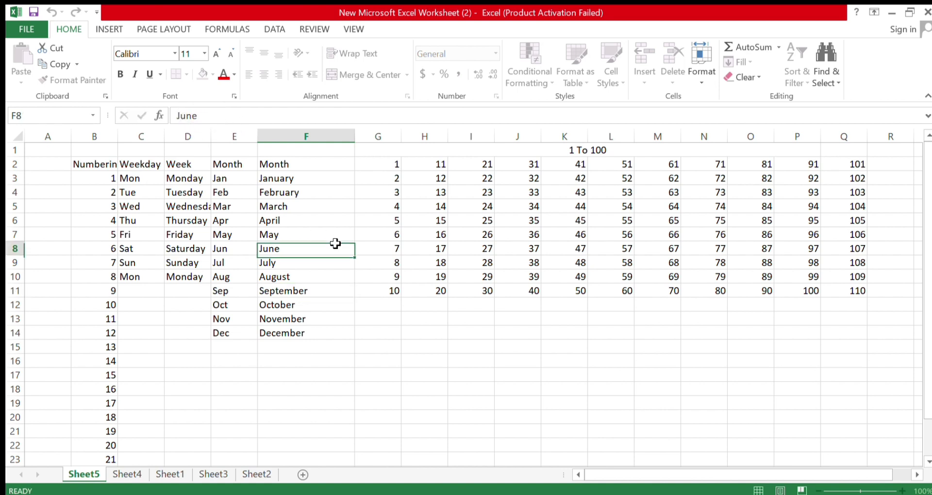
pyautogui.click(222, 119)
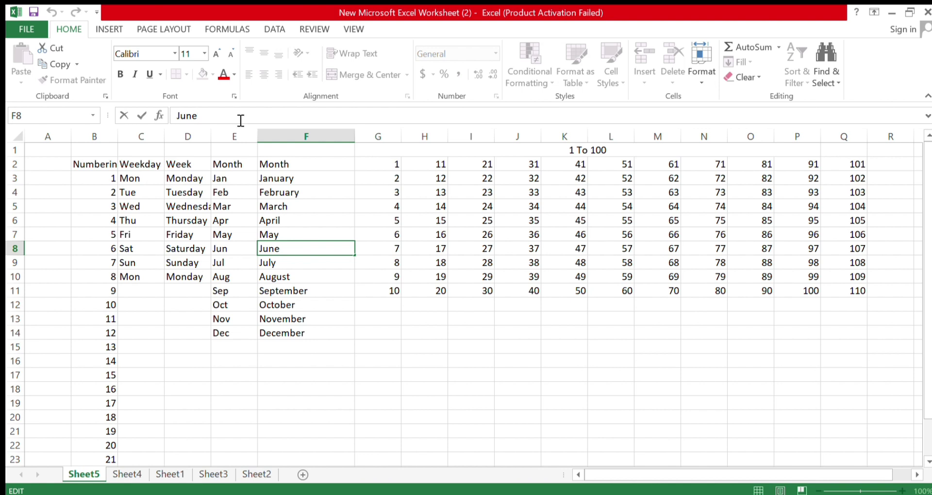
pyautogui.click(327, 304)
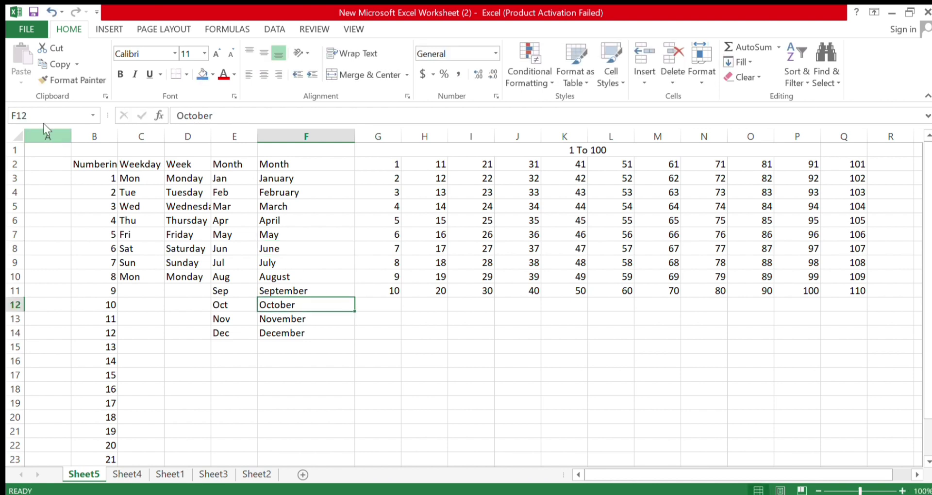
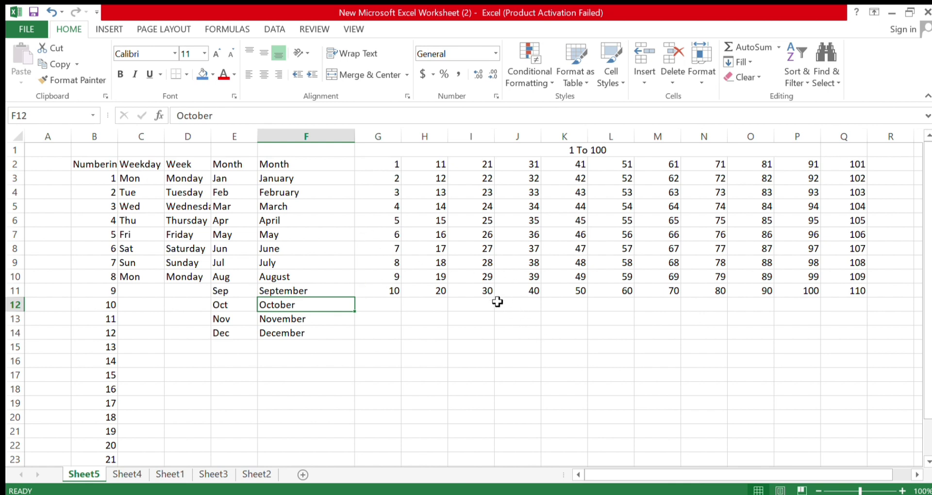
# Go to Sheet4, the bordered customer table with a bold yellow header row
pyautogui.click(115, 29)
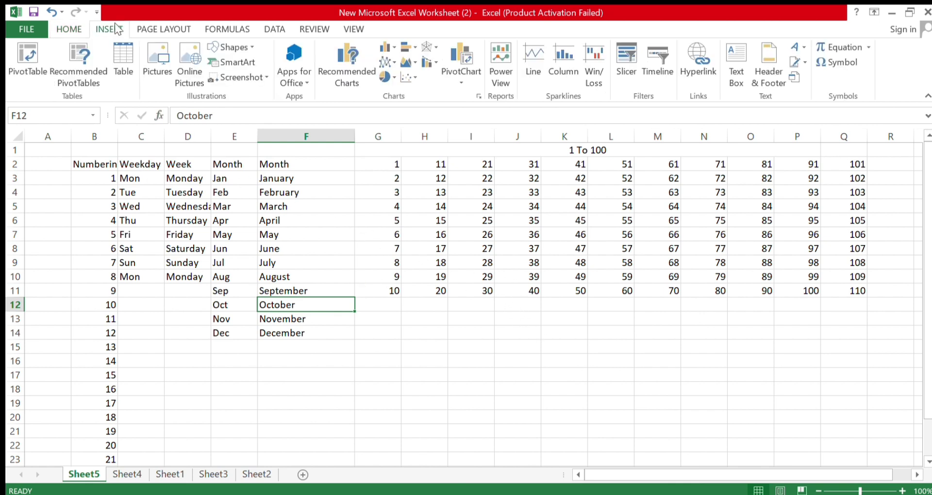
pyautogui.click(481, 291)
pyautogui.click(485, 359)
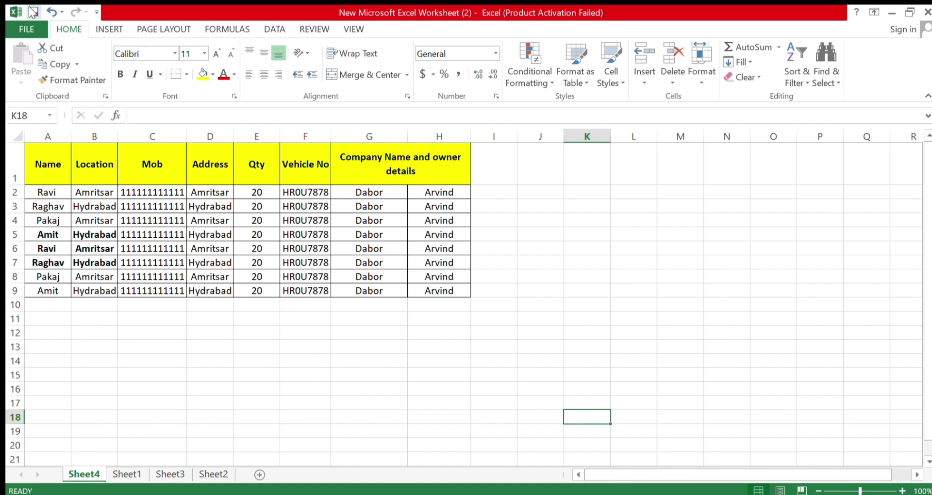
pyautogui.click(32, 12)
pyautogui.click(445, 374)
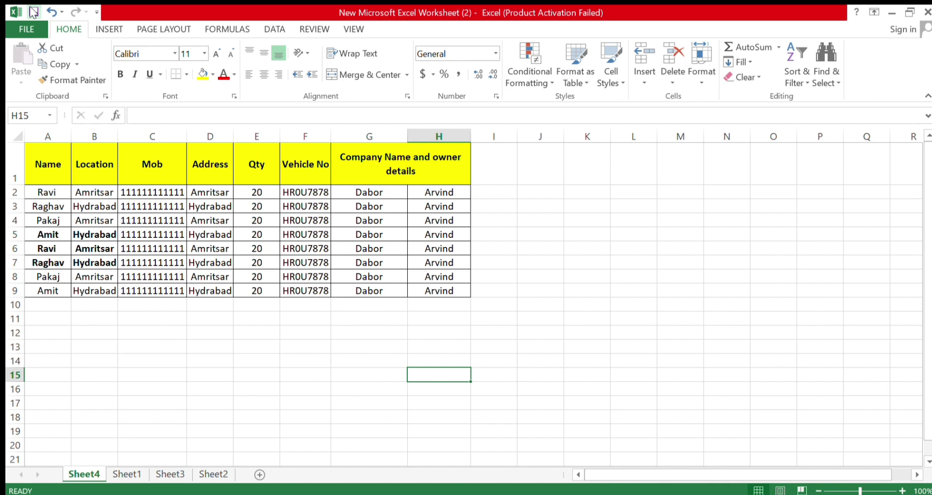
pyautogui.click(619, 332)
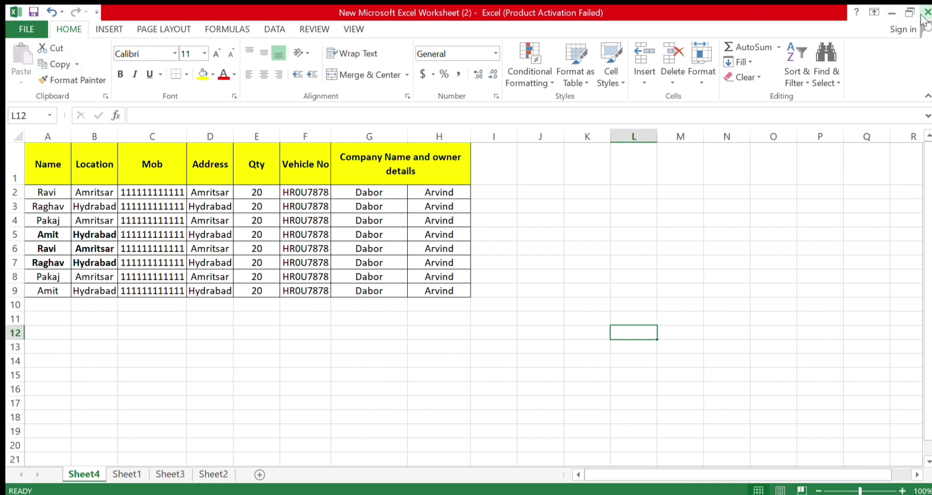
pyautogui.click(668, 232)
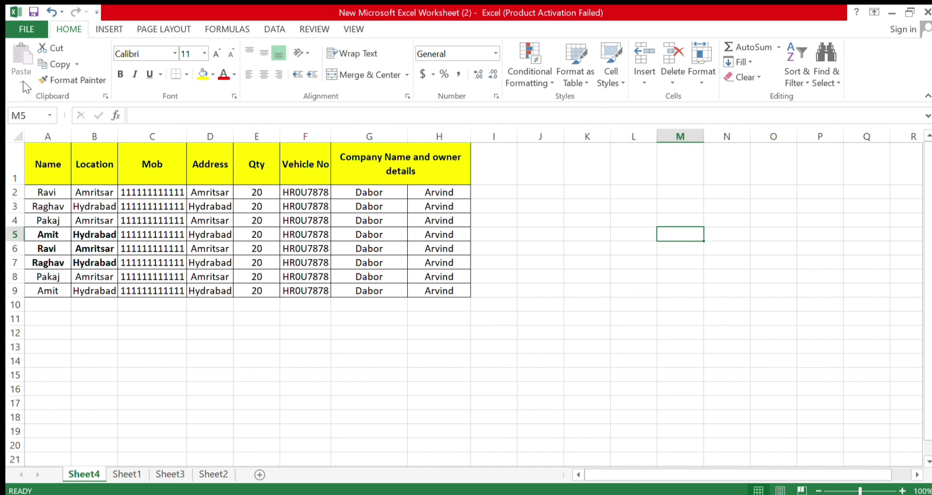
# Start a PivotTable from Sheet4's data, with cell I12 as its location
pyautogui.click(101, 26)
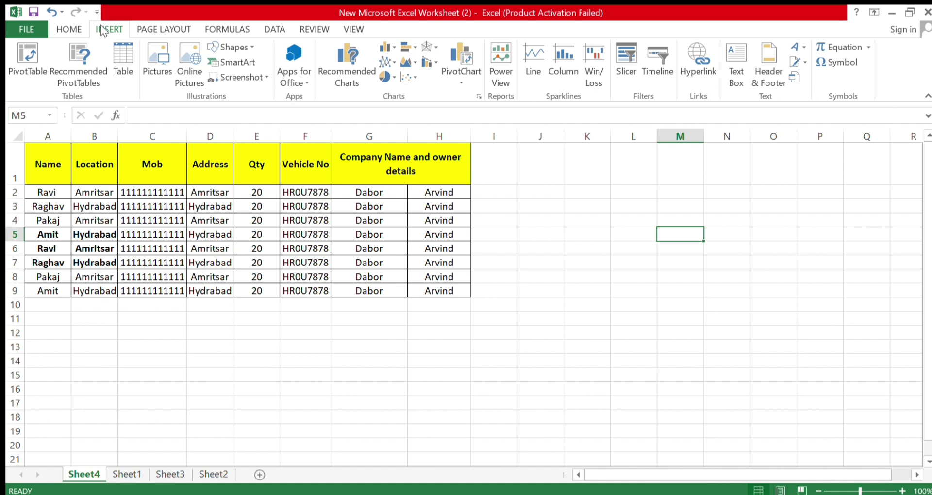
pyautogui.click(423, 417)
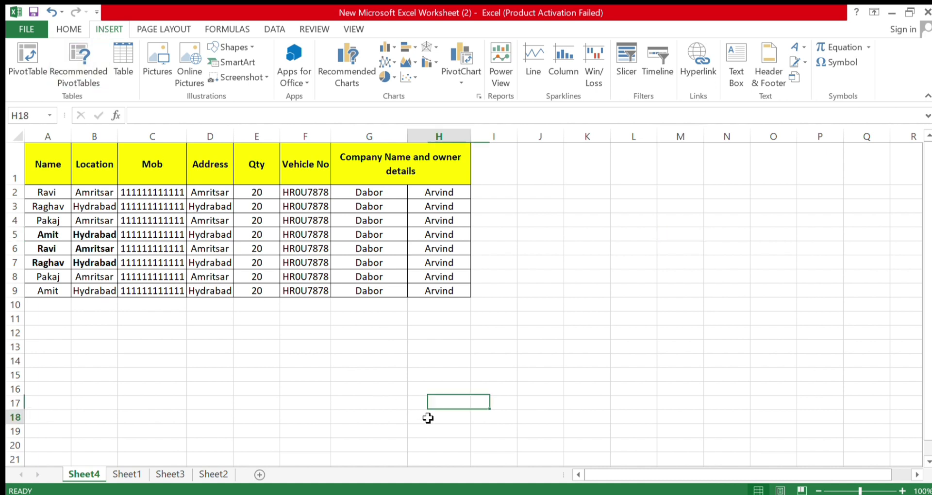
pyautogui.click(502, 337)
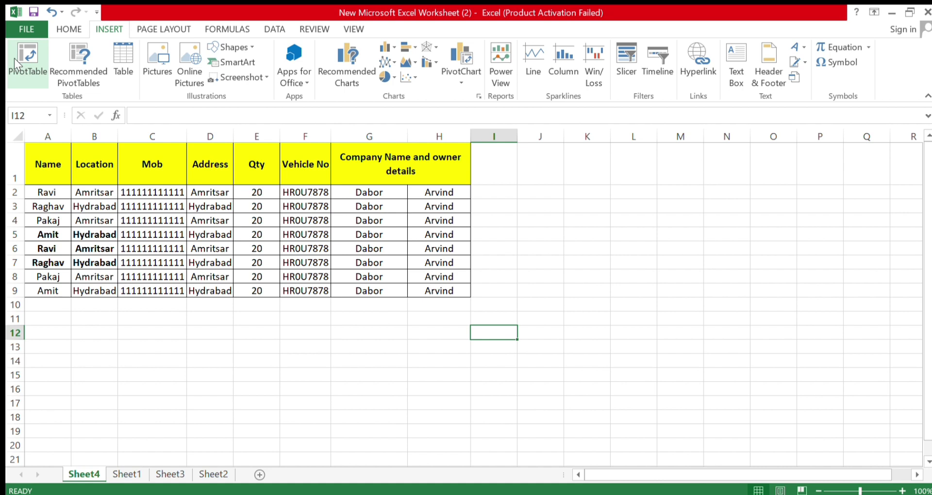
pyautogui.click(14, 59)
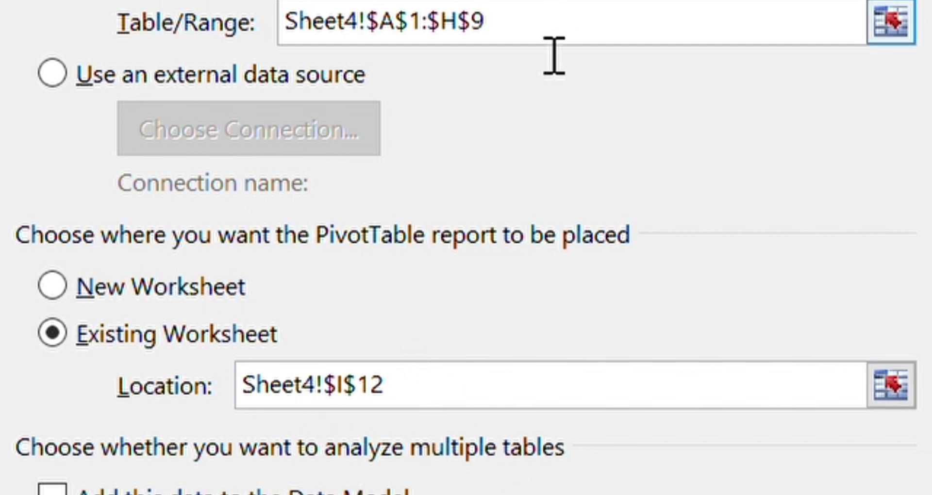
# Check source range Sheet4!$A$1:$H$9 and report location Sheet4!$I$12 in Create PivotTable
pyautogui.moveTo(485, 22); pyautogui.dragTo(277, 13)
pyautogui.click(434, 407)
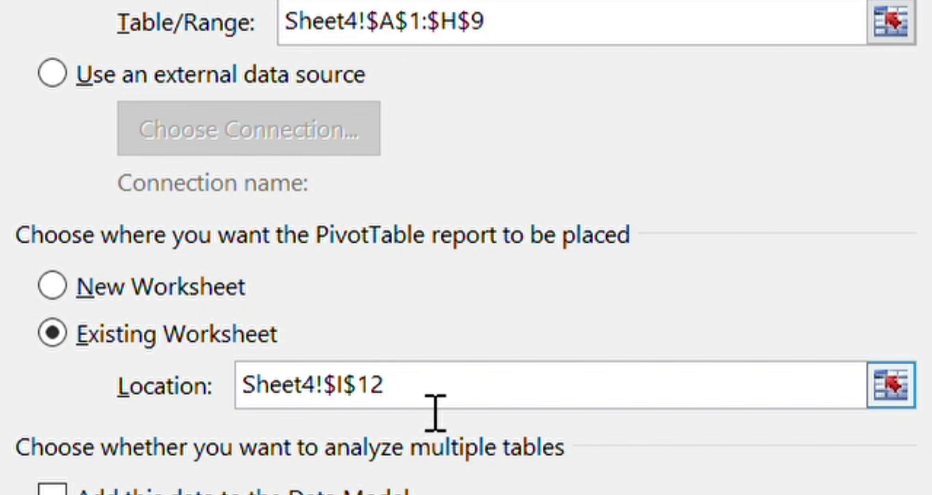
pyautogui.moveTo(436, 402); pyautogui.dragTo(332, 356)
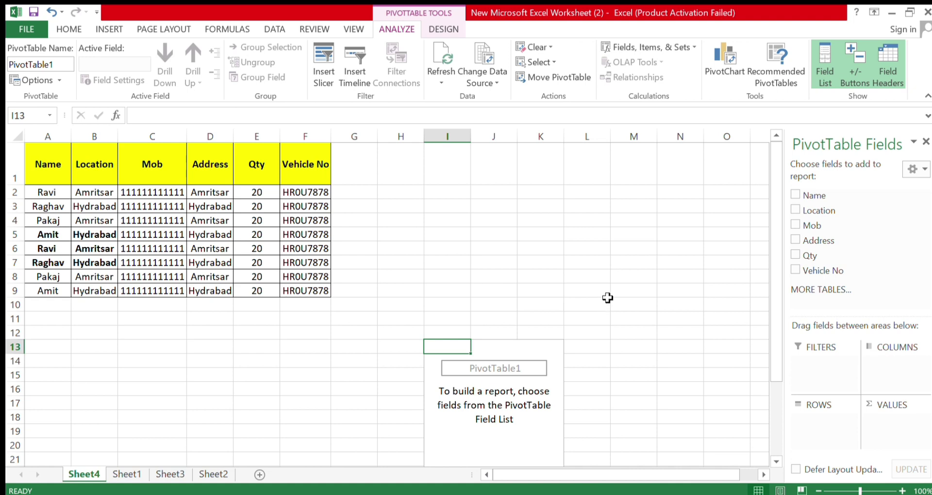
pyautogui.click(688, 263)
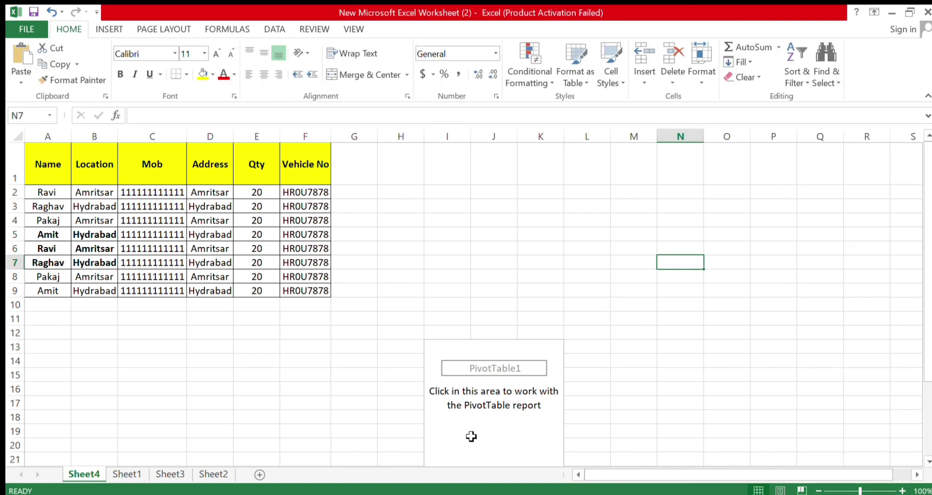
pyautogui.click(473, 431)
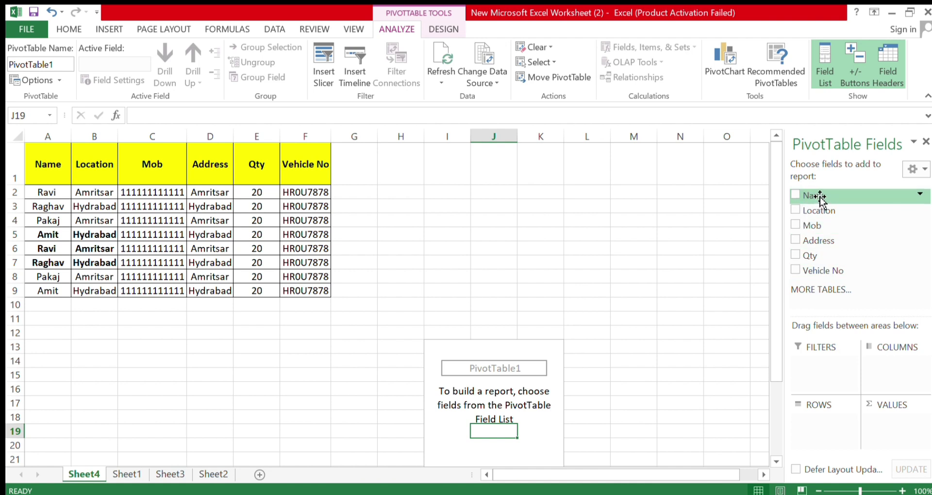
# Put Name in Rows and Sum of Mob in Values, then widen column J
pyautogui.moveTo(821, 197); pyautogui.dragTo(828, 436)
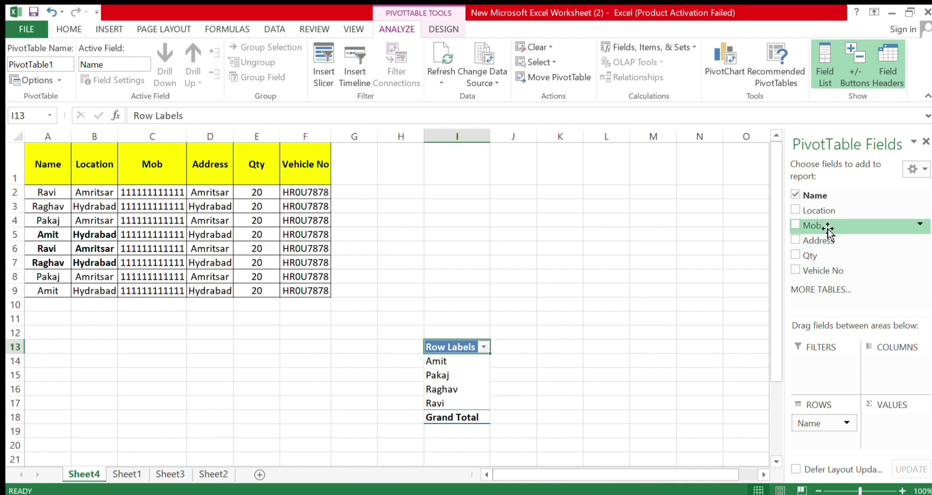
pyautogui.moveTo(828, 232); pyautogui.dragTo(907, 430)
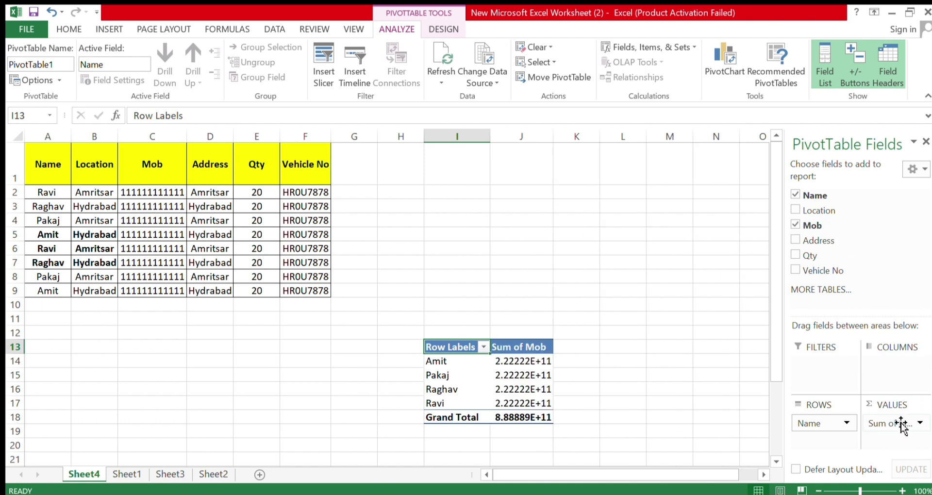
pyautogui.moveTo(562, 134); pyautogui.dragTo(593, 136)
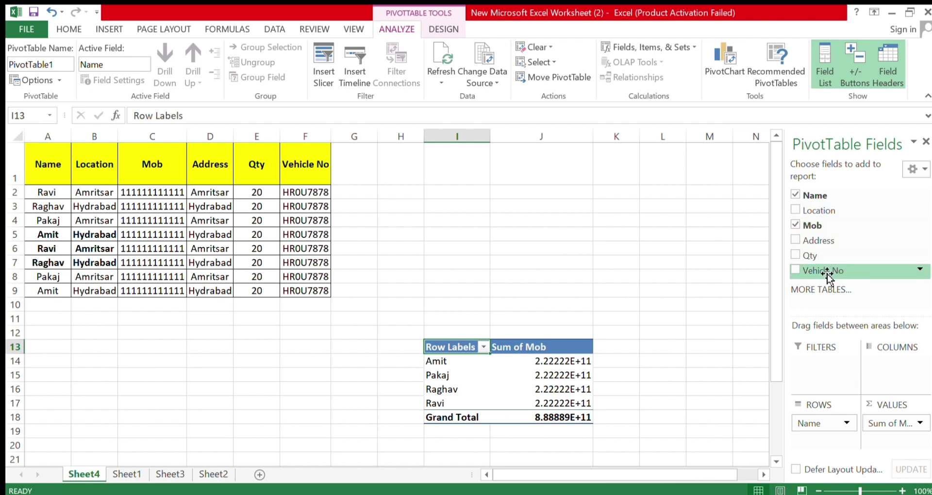
# Add Count of Vehicle No to the values and nest Vehicle No under Name in the rows
pyautogui.moveTo(827, 273); pyautogui.dragTo(816, 447)
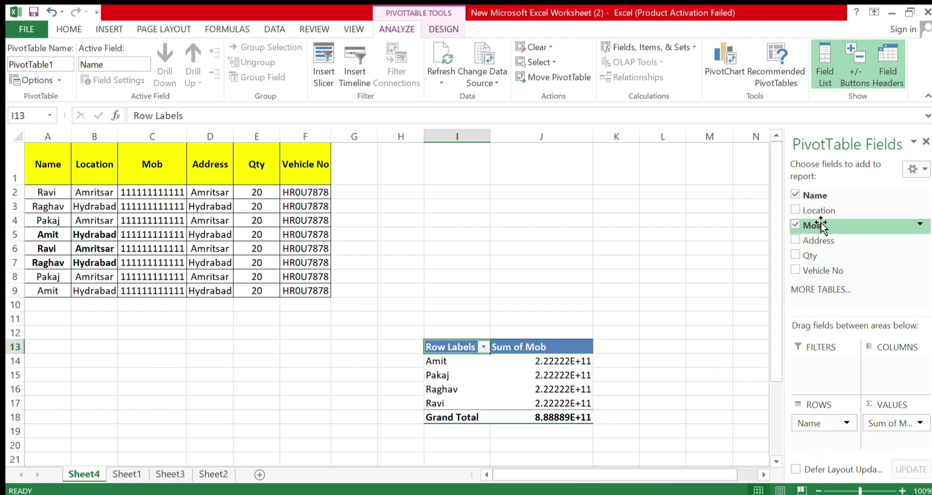
pyautogui.moveTo(825, 272); pyautogui.dragTo(900, 449)
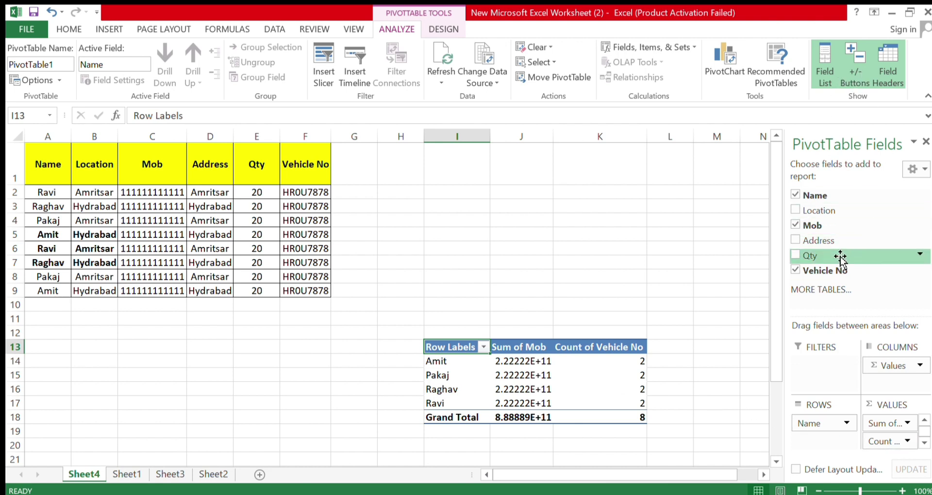
pyautogui.moveTo(830, 270); pyautogui.dragTo(844, 442)
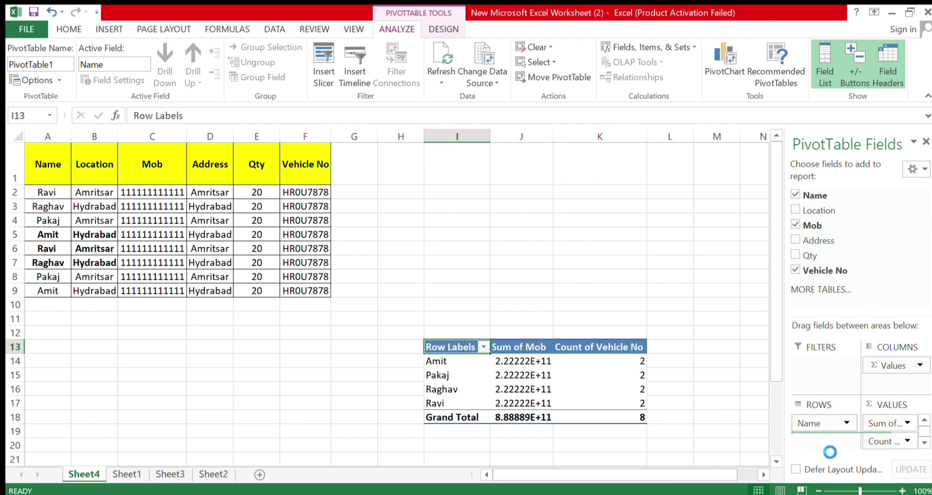
pyautogui.scroll(-3, 575, 331)
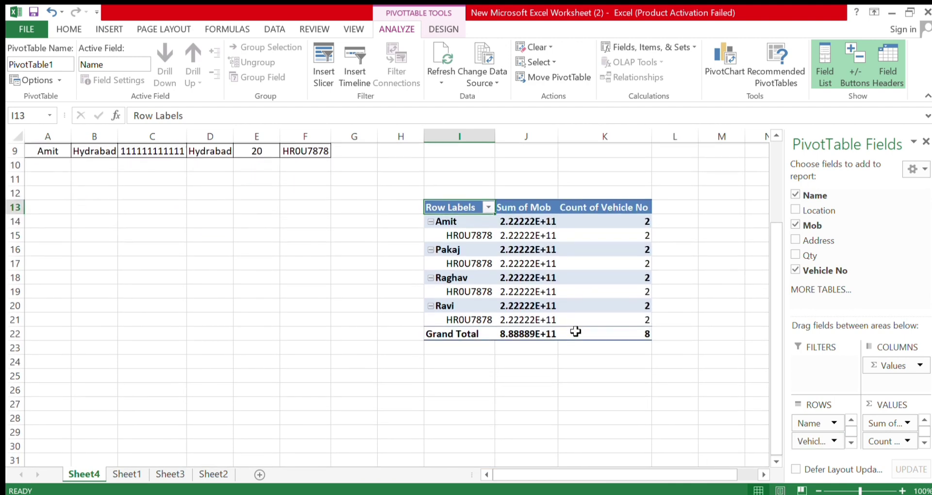
pyautogui.scroll(2, 575, 328)
pyautogui.scroll(-1, 559, 329)
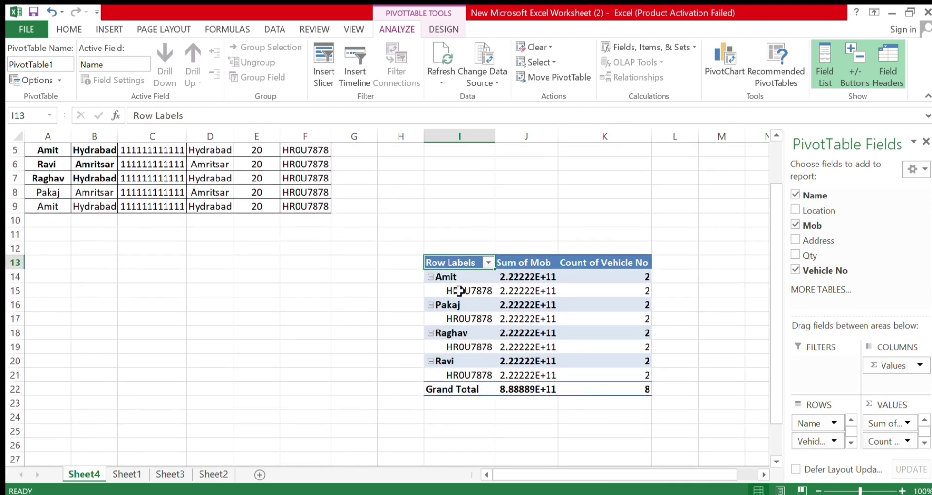
pyautogui.scroll(2, 461, 296)
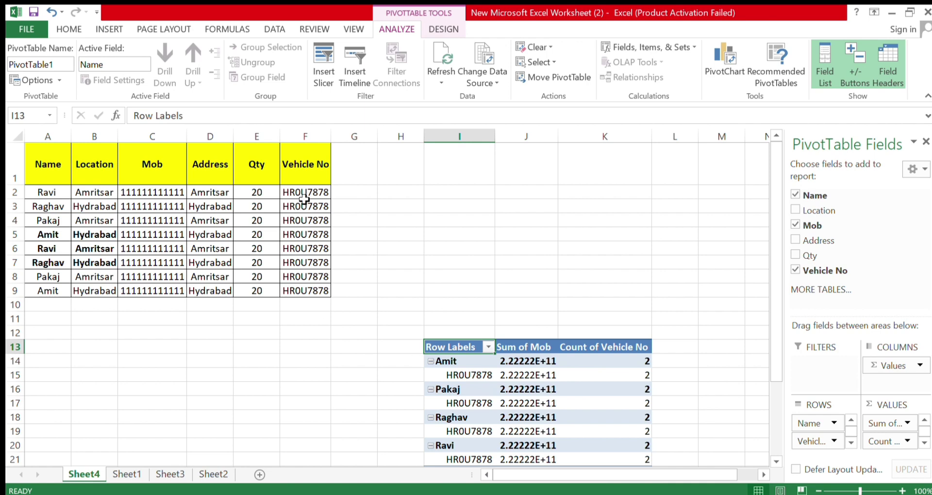
pyautogui.scroll(-1, 597, 317)
pyautogui.scroll(-2, 597, 317)
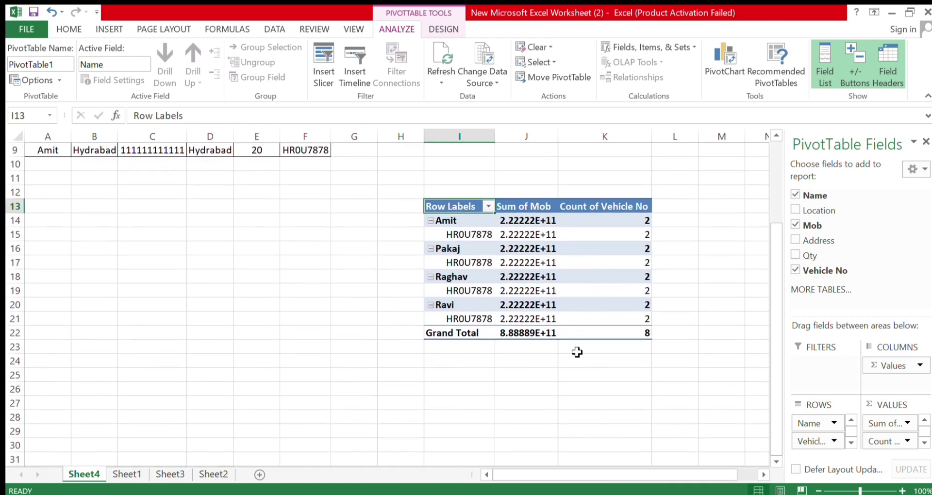
pyautogui.scroll(3, 576, 351)
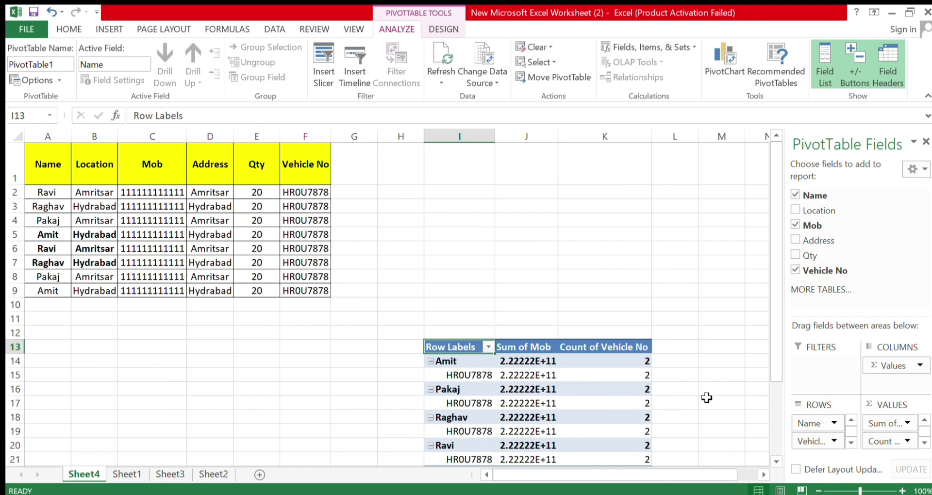
pyautogui.scroll(-1, 706, 398)
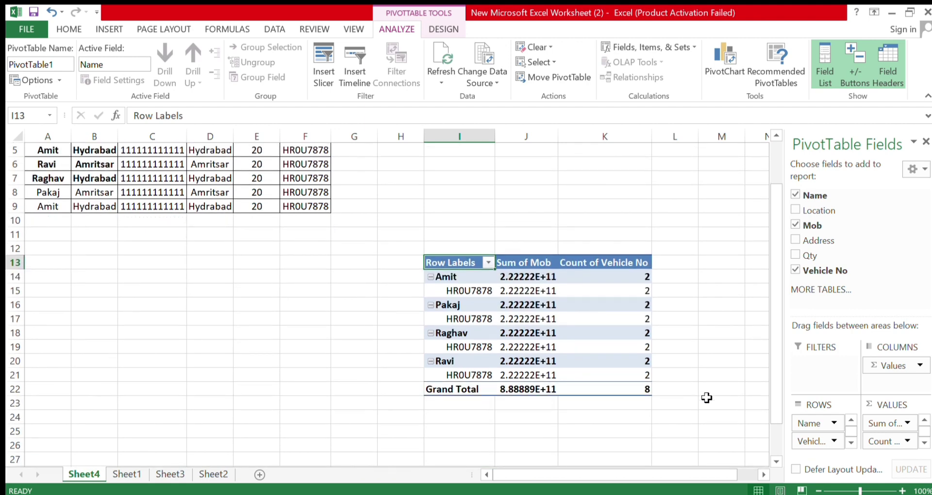
pyautogui.scroll(2, 706, 398)
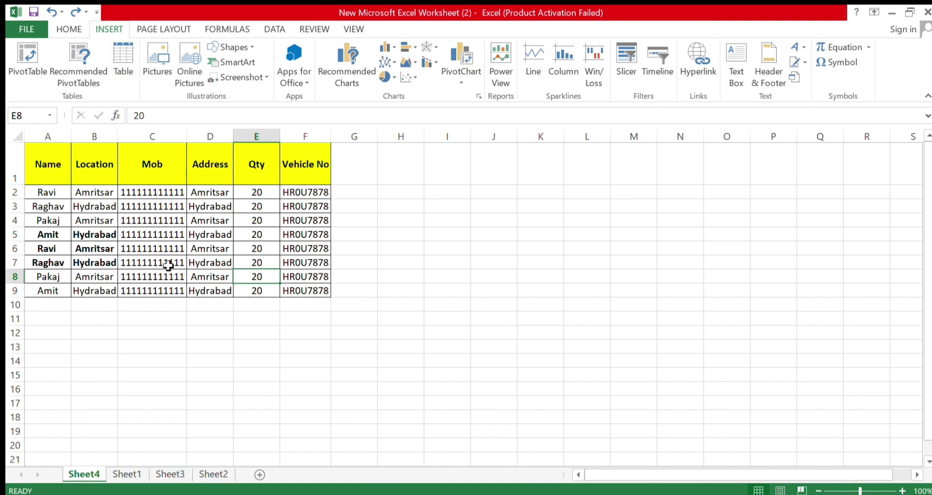
# Convert A1:F9 into Table4 with banded rows and filter buttons on each header
pyautogui.moveTo(51, 156); pyautogui.dragTo(312, 291)
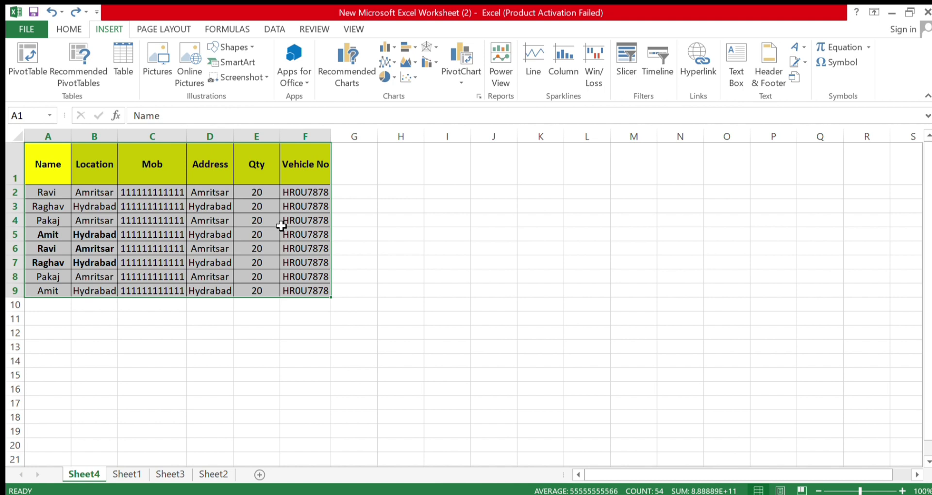
pyautogui.click(112, 55)
pyautogui.press('Return')
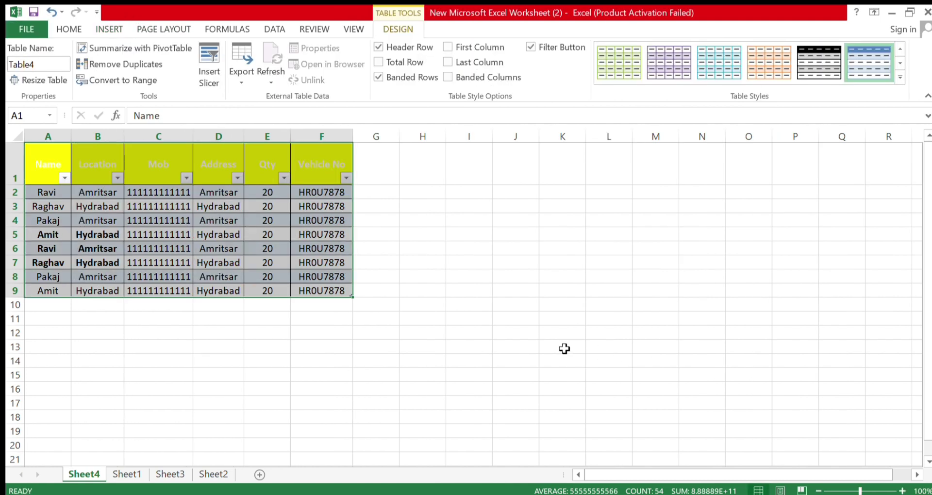
pyautogui.click(73, 30)
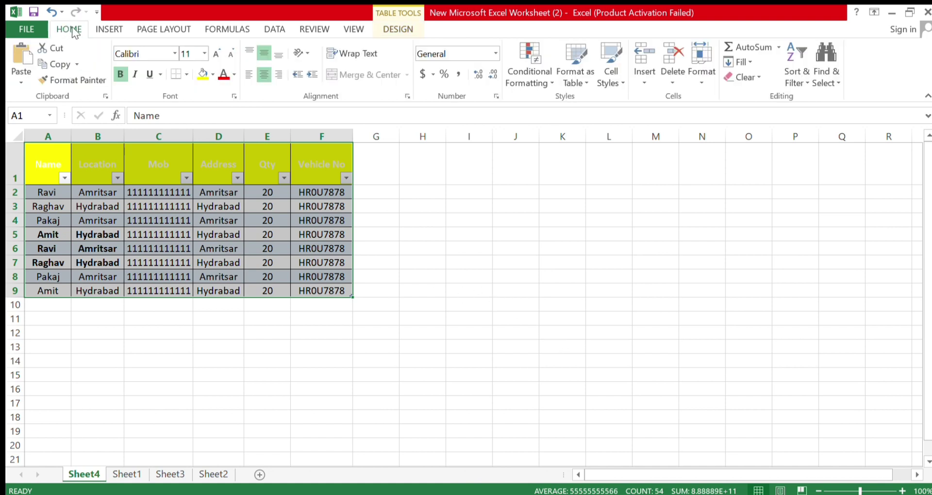
pyautogui.click(107, 30)
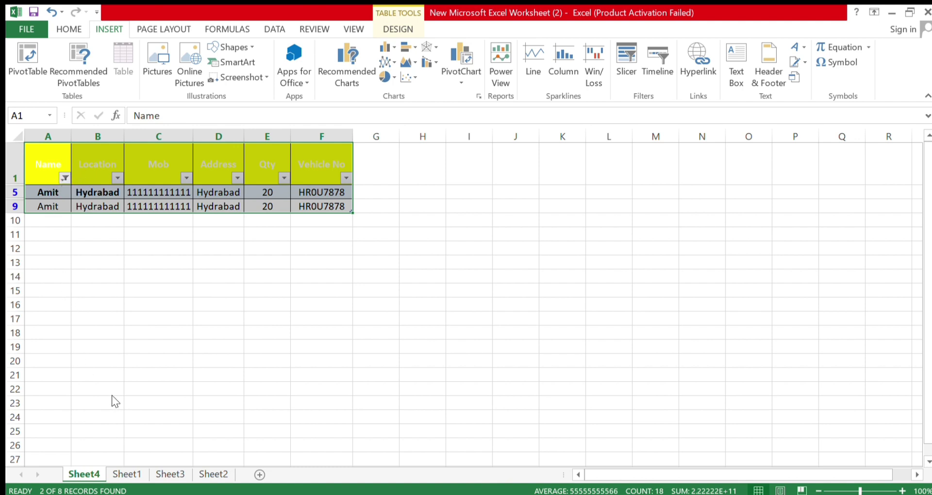
pyautogui.hotkey('ctrl', 'z')
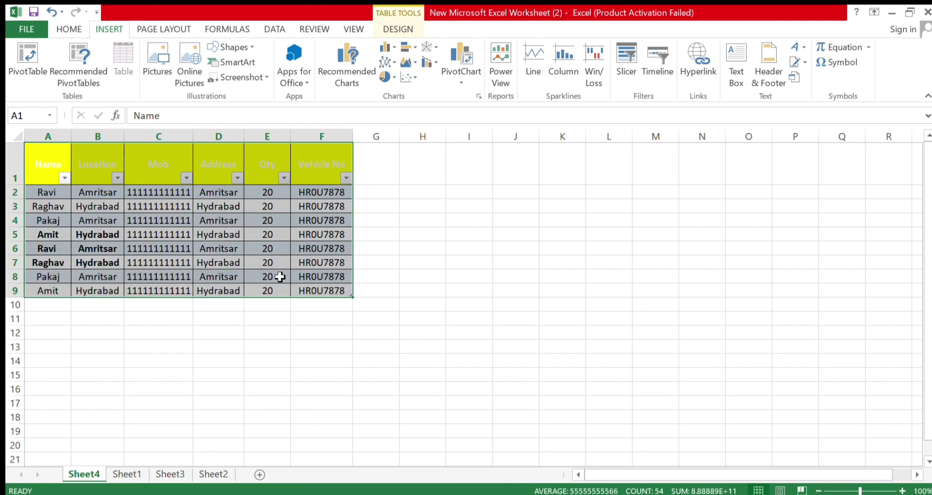